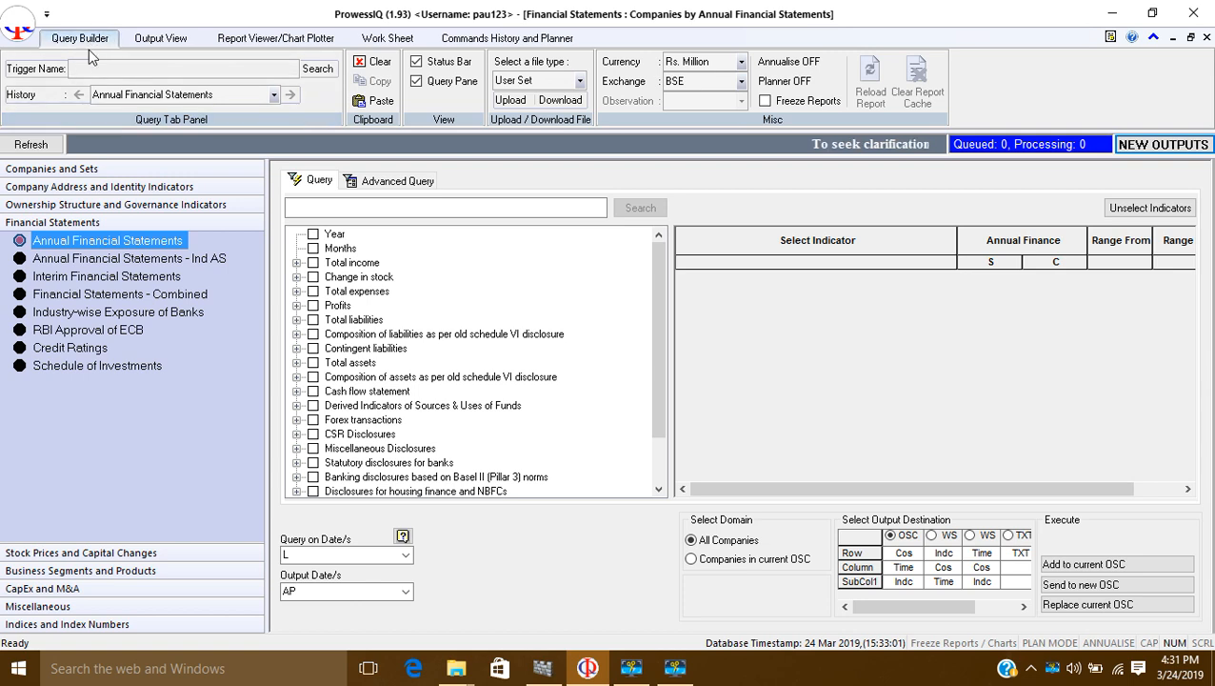
# - Look through the output, report viewer, work sheet and commands history views, ending back in the query builder
pyautogui.click(166, 43)
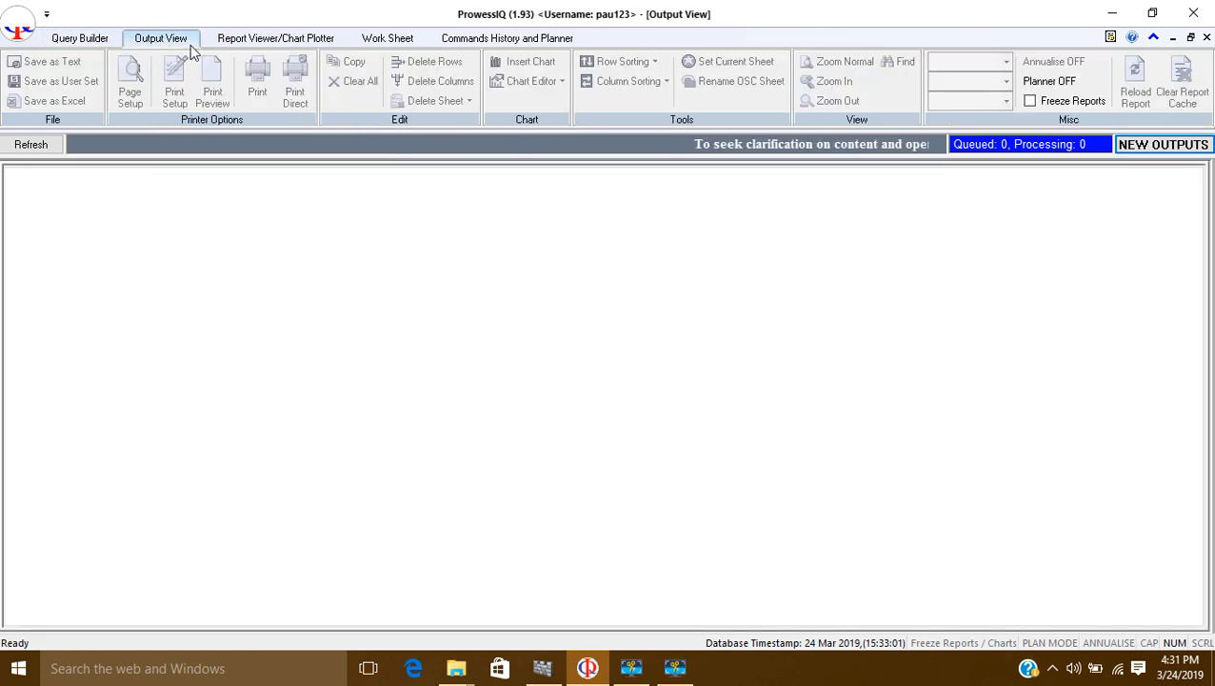
pyautogui.click(277, 42)
pyautogui.click(388, 42)
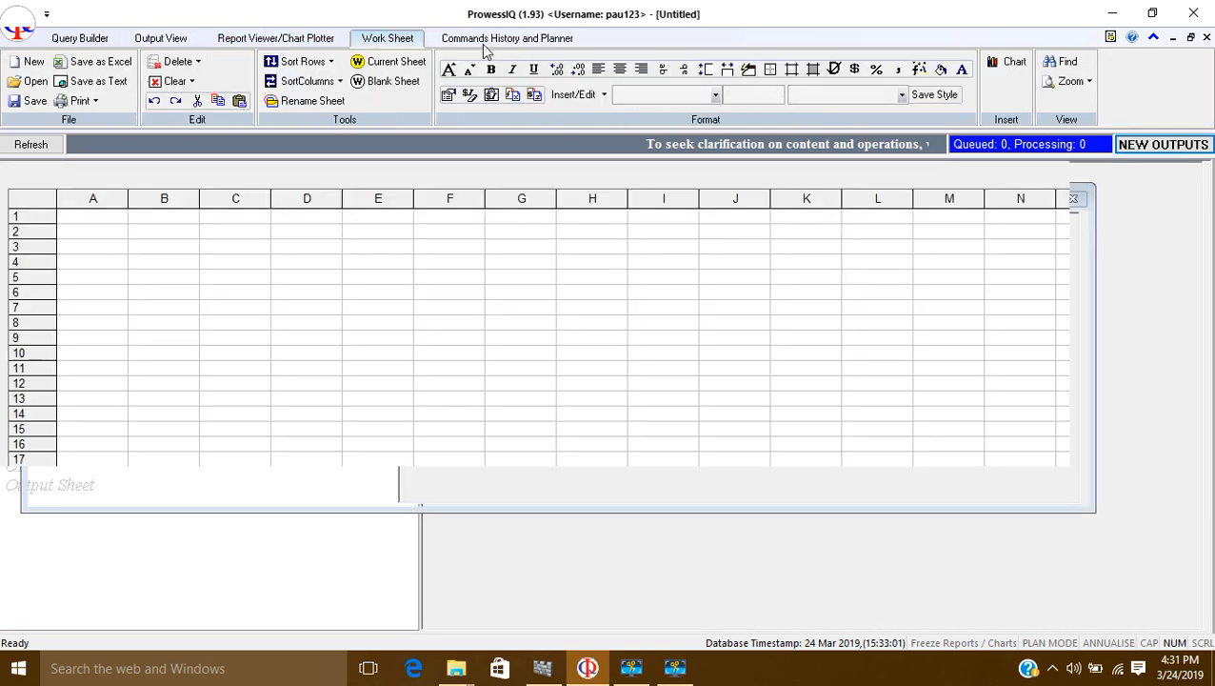
pyautogui.click(479, 40)
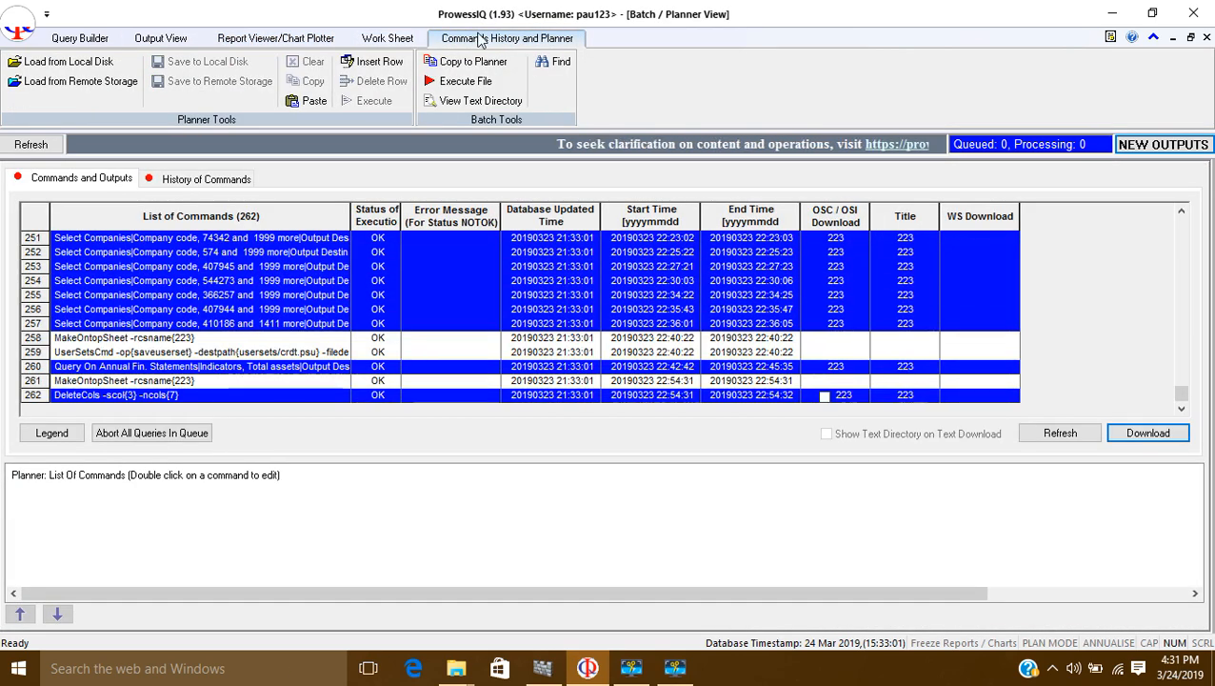
pyautogui.click(68, 43)
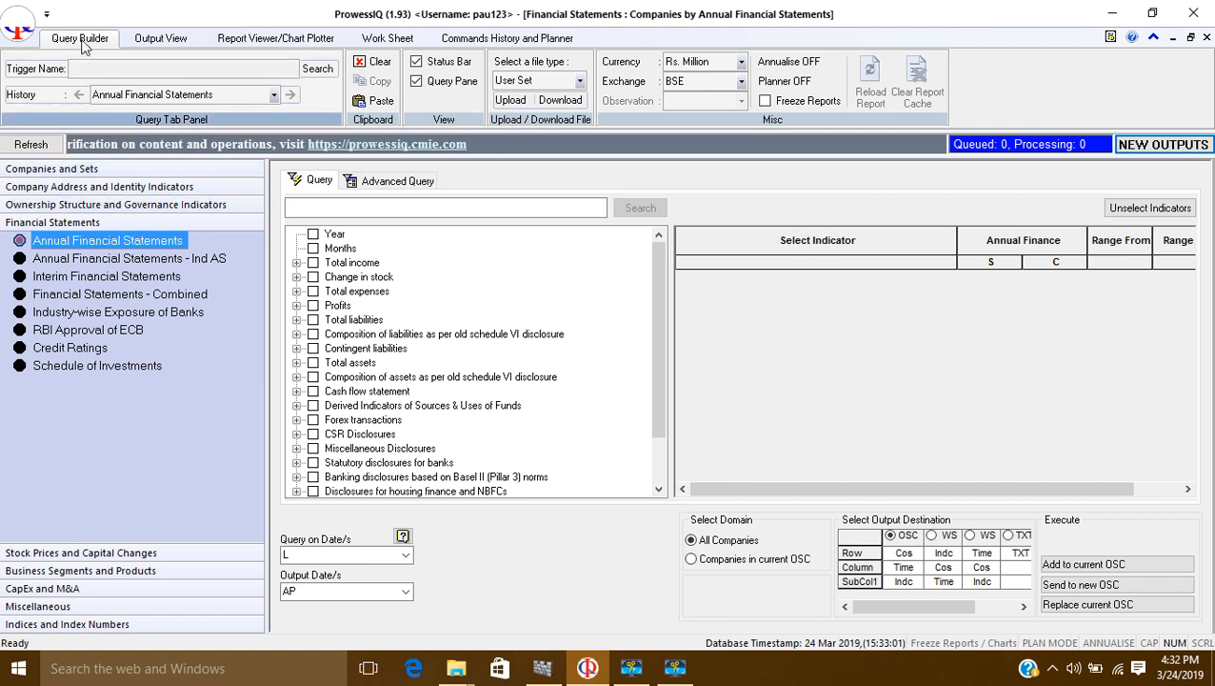
pyautogui.click(159, 39)
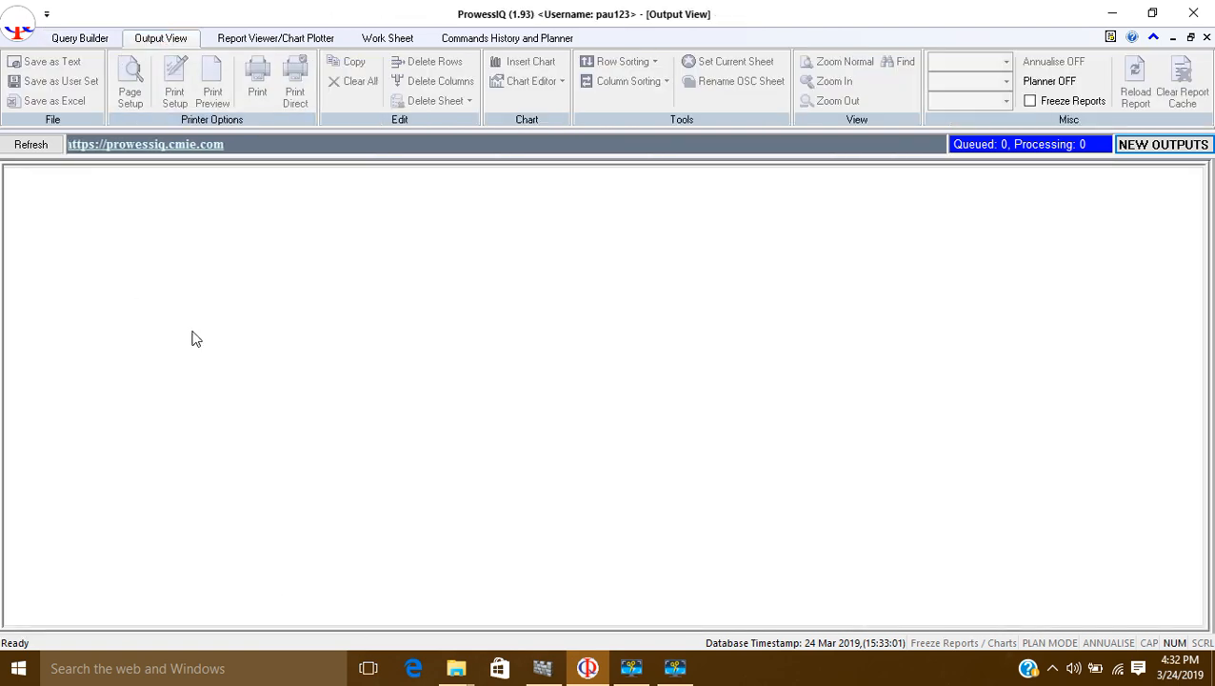
pyautogui.click(259, 40)
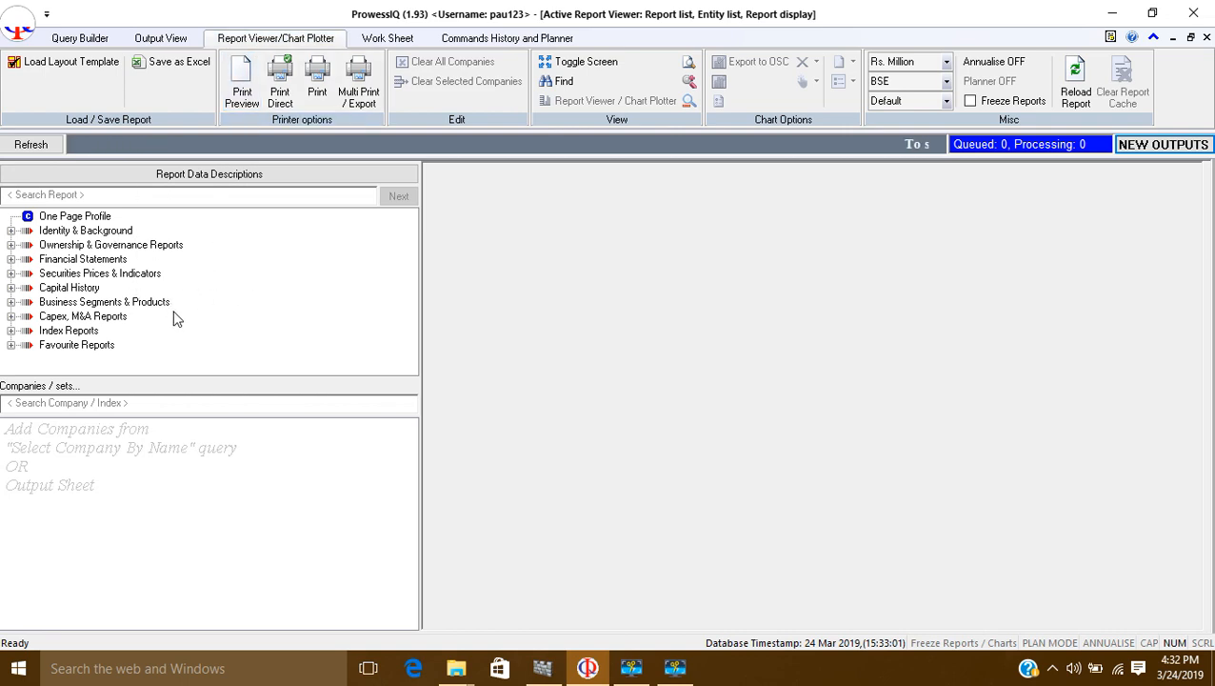
pyautogui.click(386, 38)
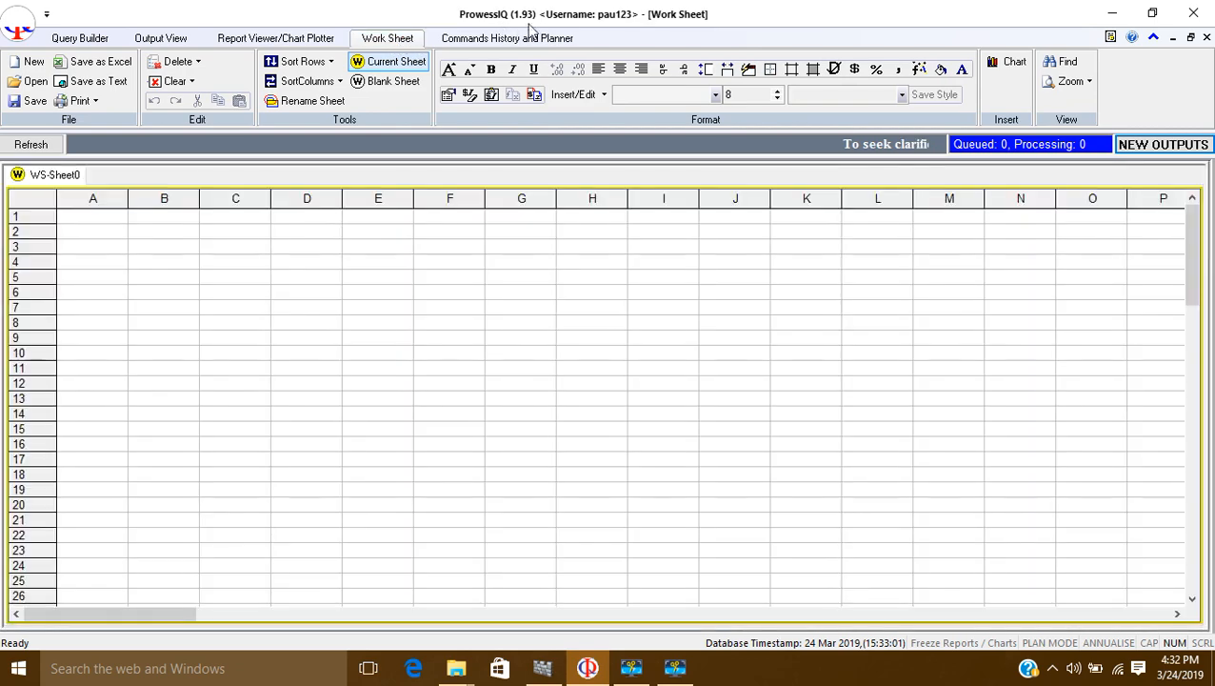
pyautogui.click(510, 38)
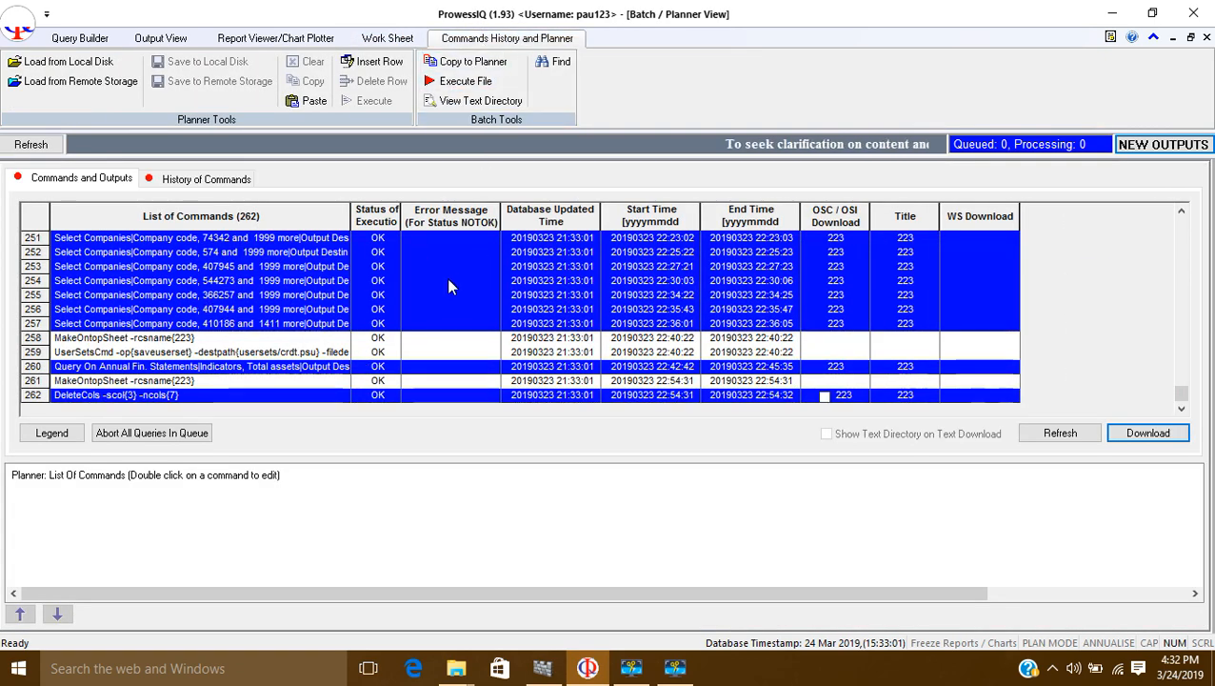
pyautogui.click(61, 38)
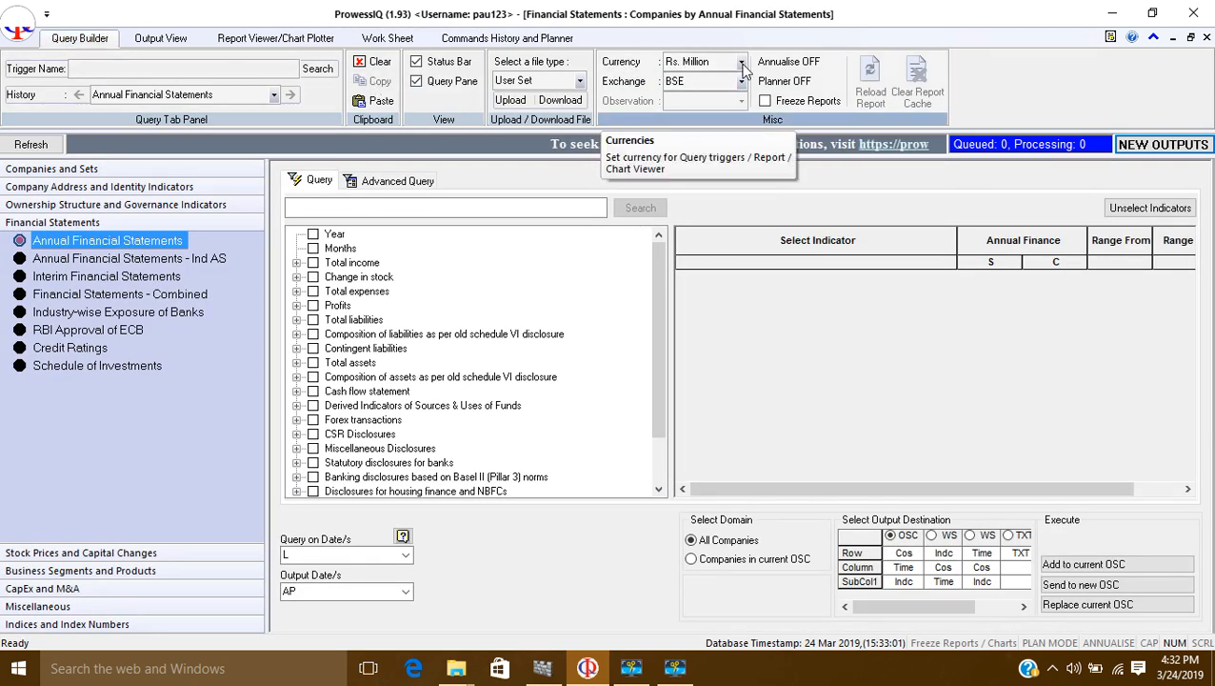
# - Set the query currency to Rs. Crore
pyautogui.click(741, 63)
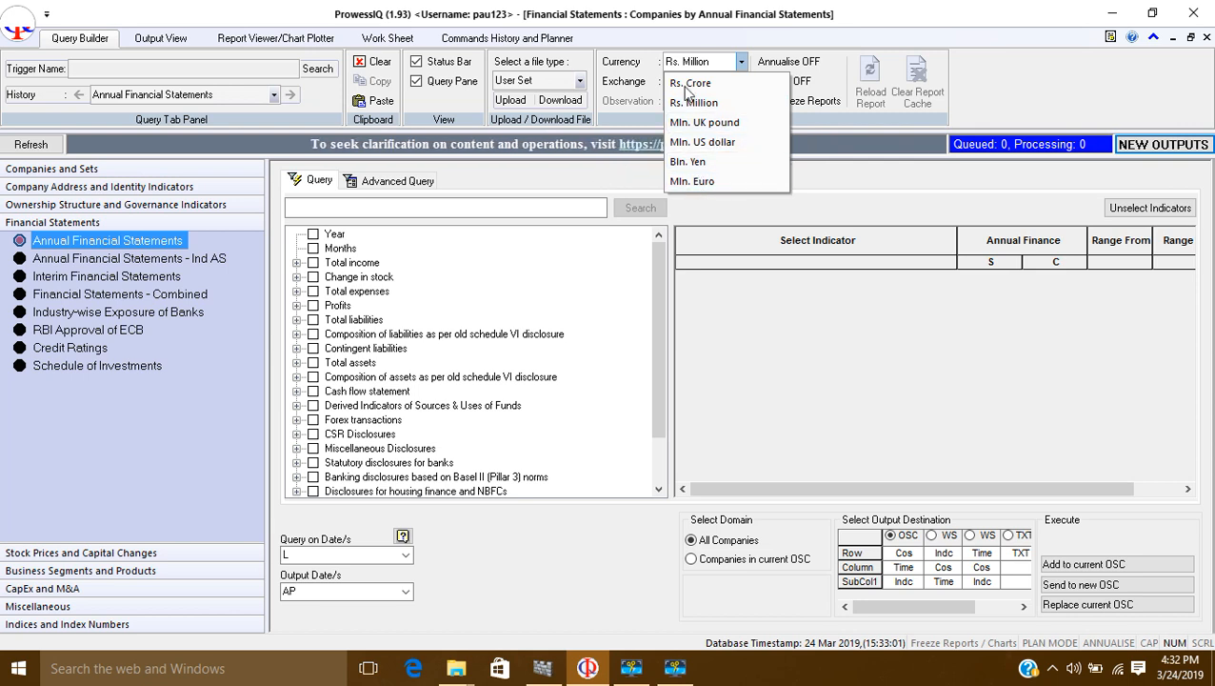
pyautogui.click(653, 60)
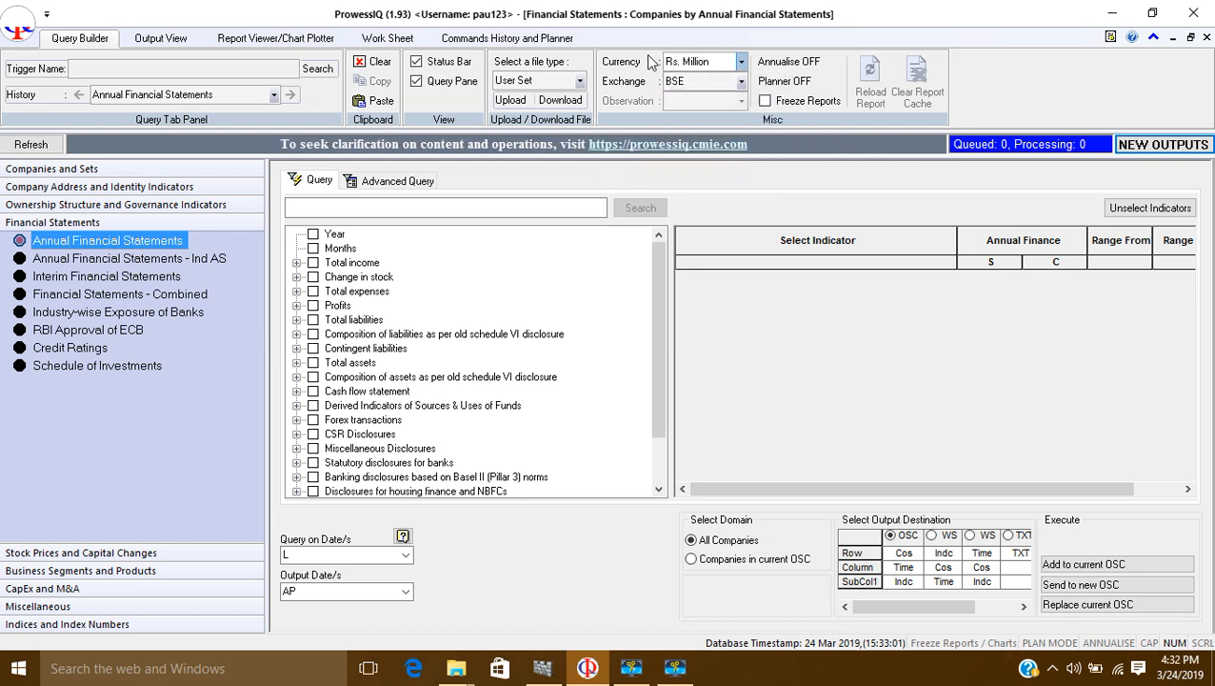
pyautogui.click(741, 61)
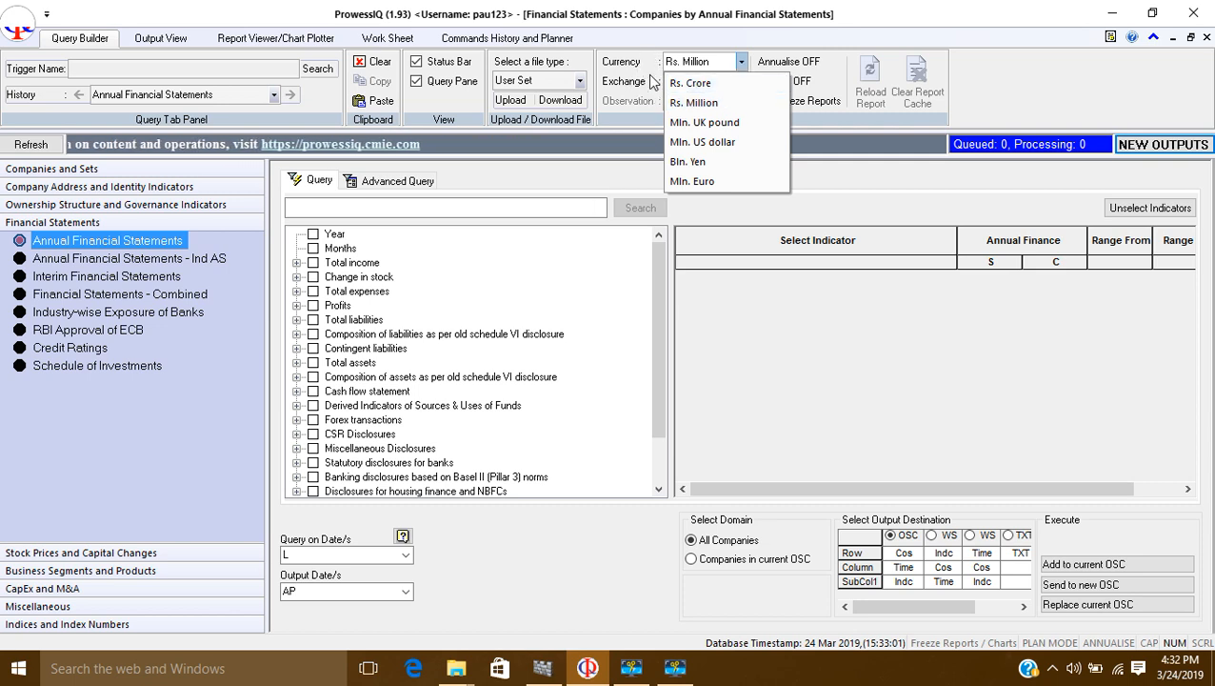
pyautogui.click(690, 84)
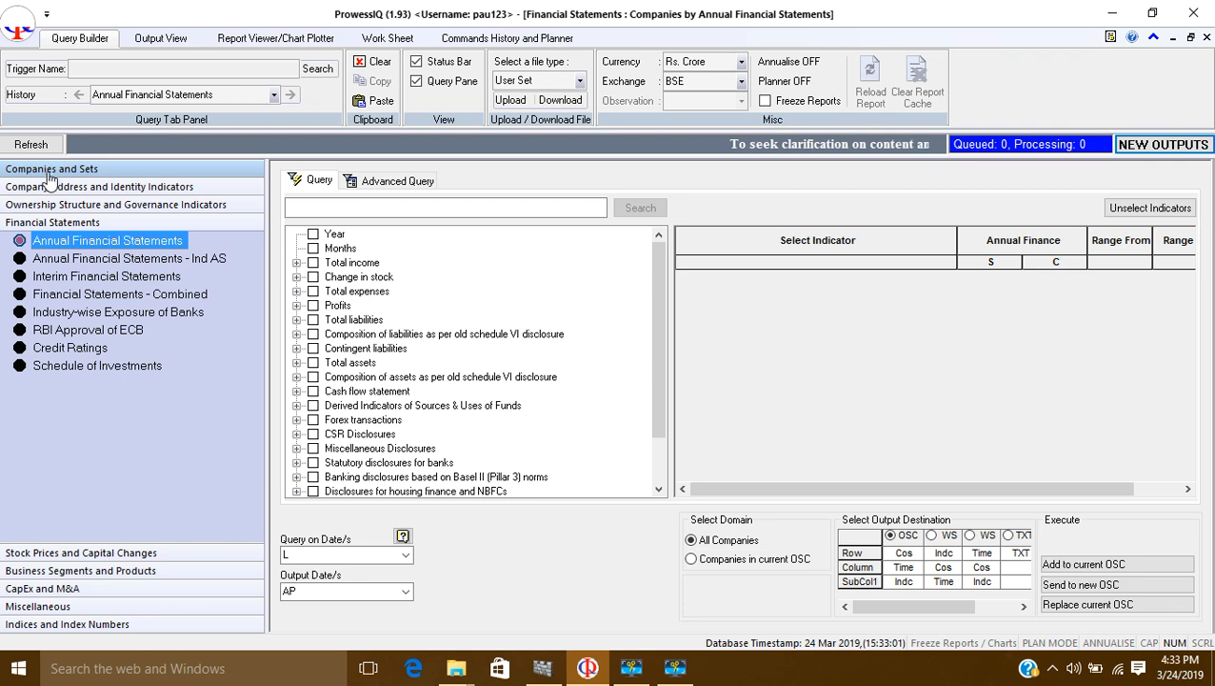
# - Open the Select Company by Name query under Companies and Sets and set it to take company names from a file, without picking a file
pyautogui.click(54, 171)
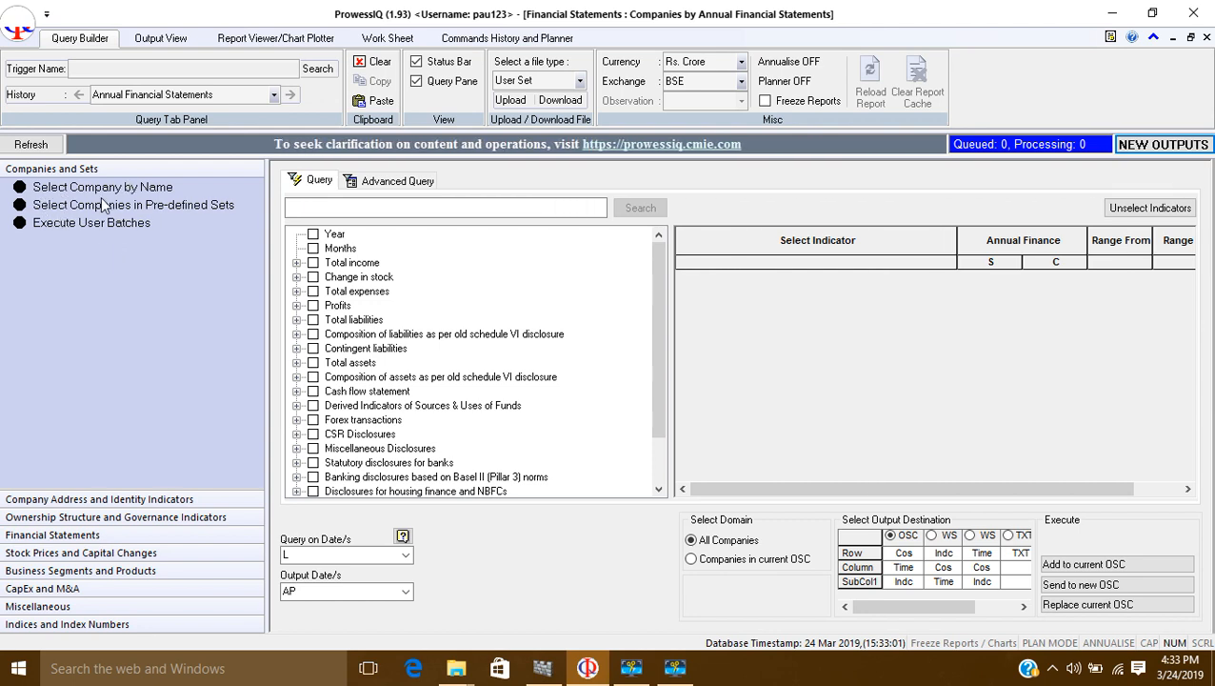
pyautogui.click(18, 186)
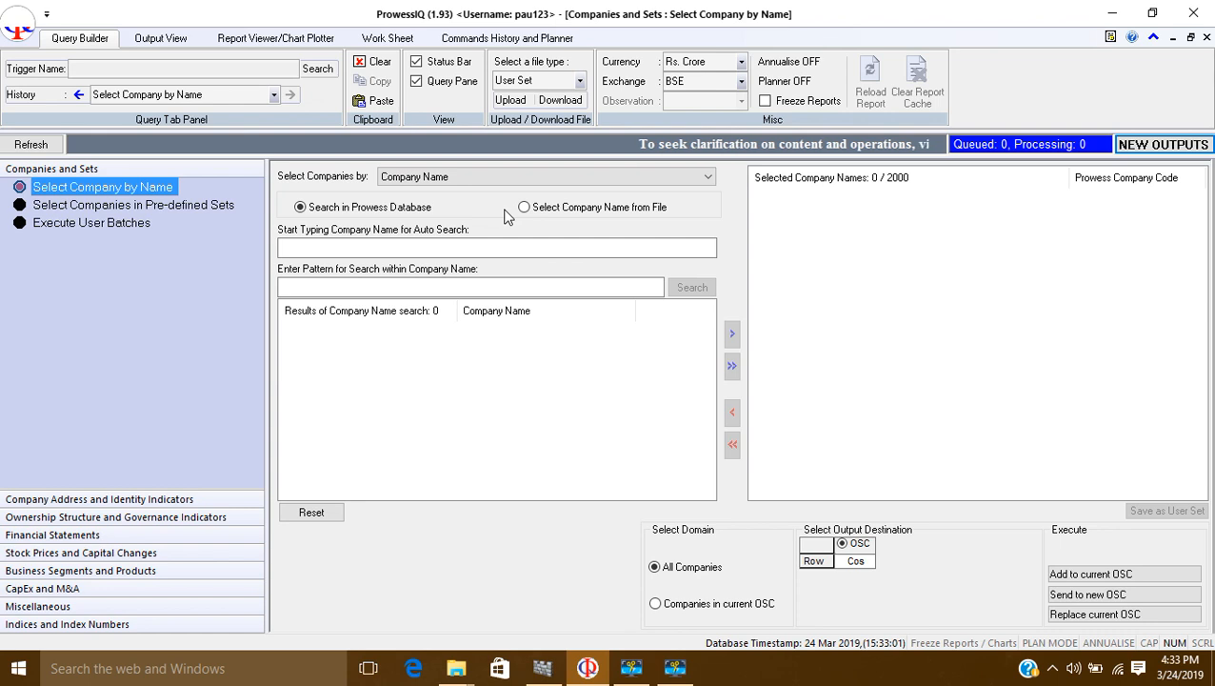
pyautogui.click(523, 206)
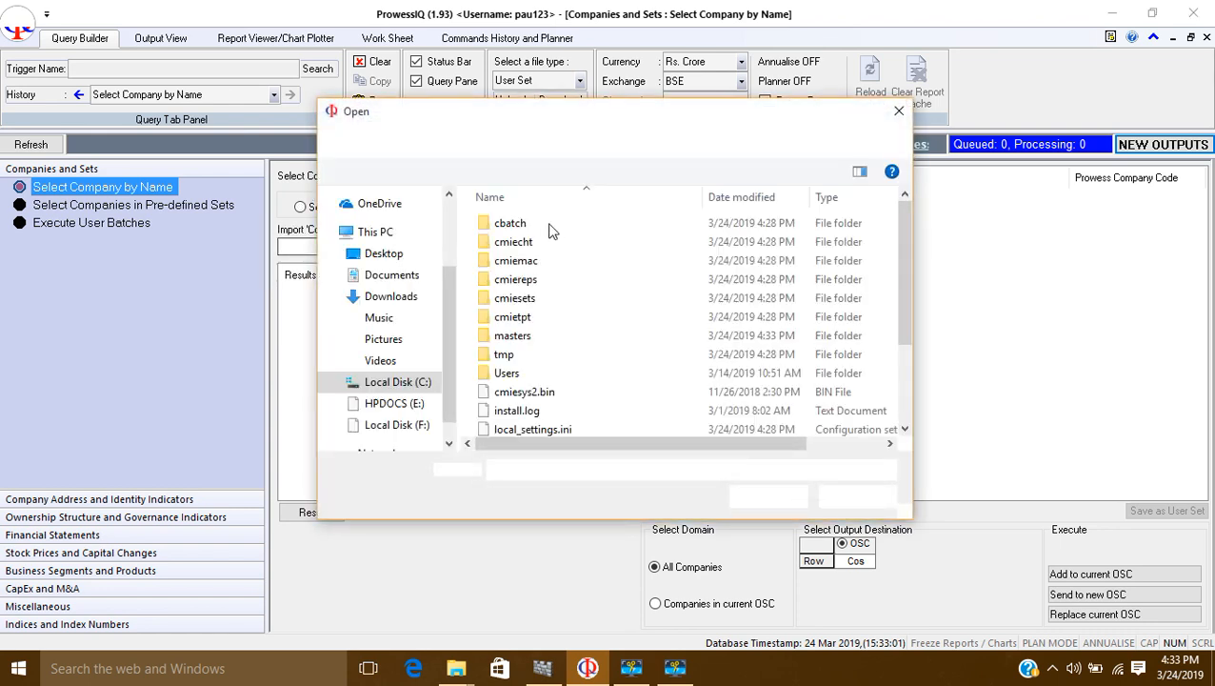
pyautogui.scroll(-2, 535, 365)
pyautogui.scroll(2, 535, 364)
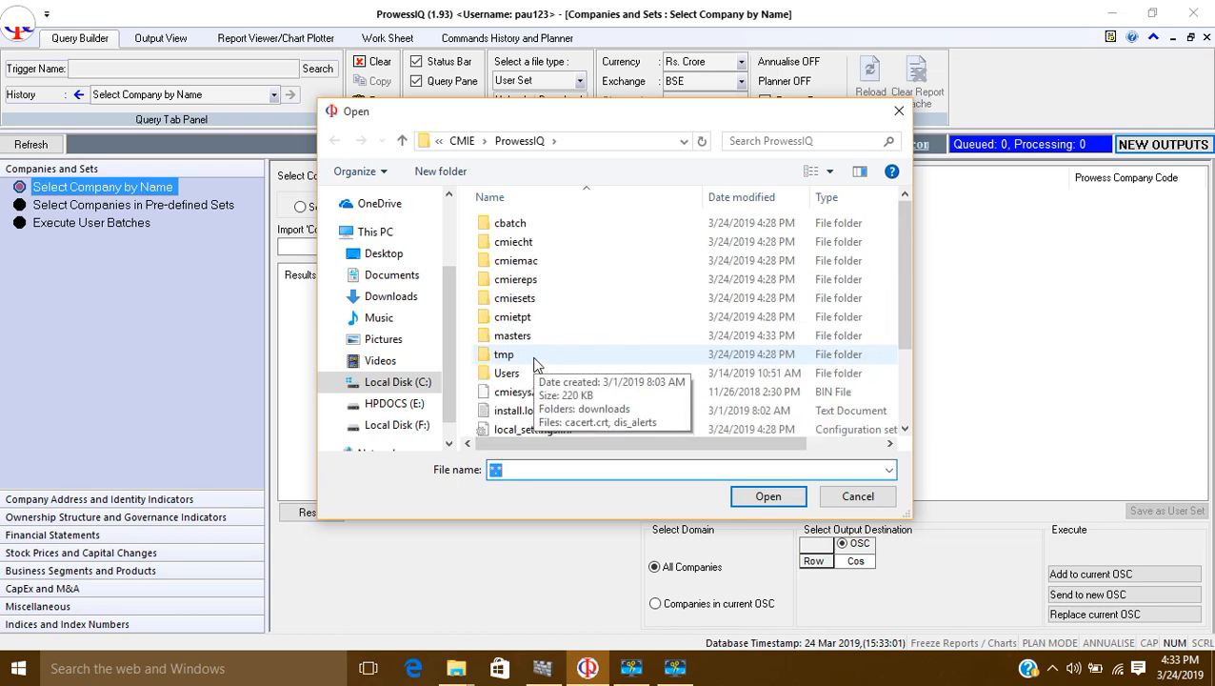
pyautogui.click(899, 113)
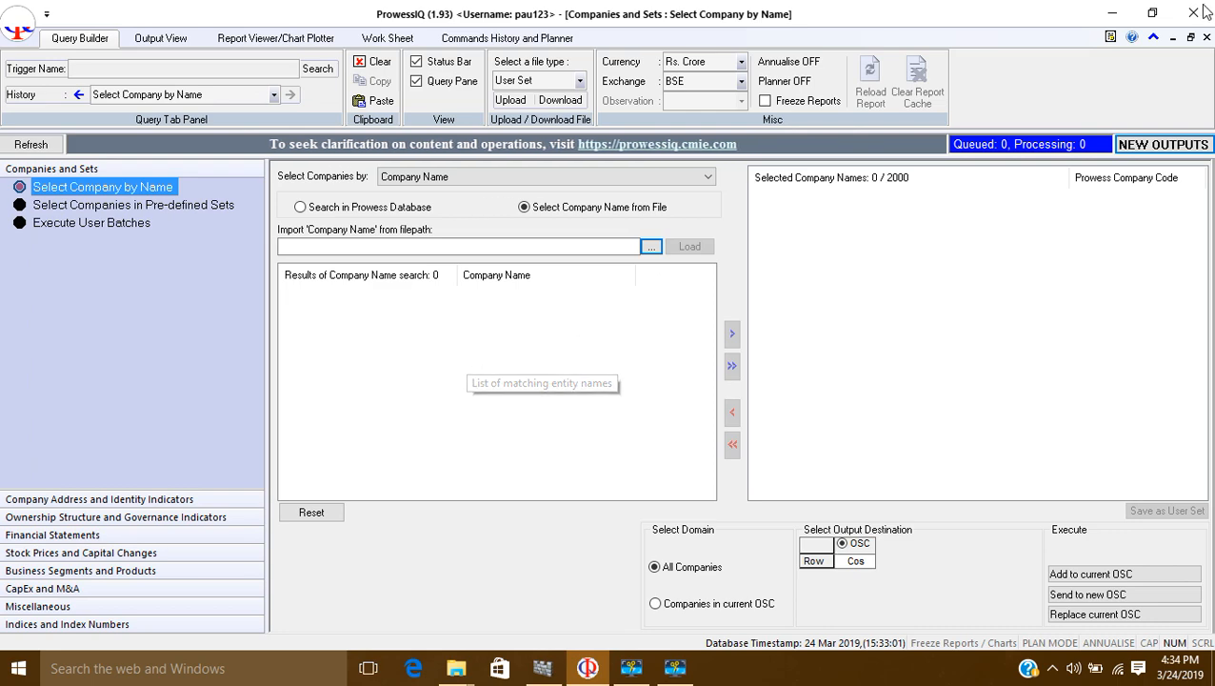
# - Open chemical industry.xlsx in Excel from the outputs folder on Local Disk (F:) and dismiss the Office activation notice
pyautogui.click(1114, 14)
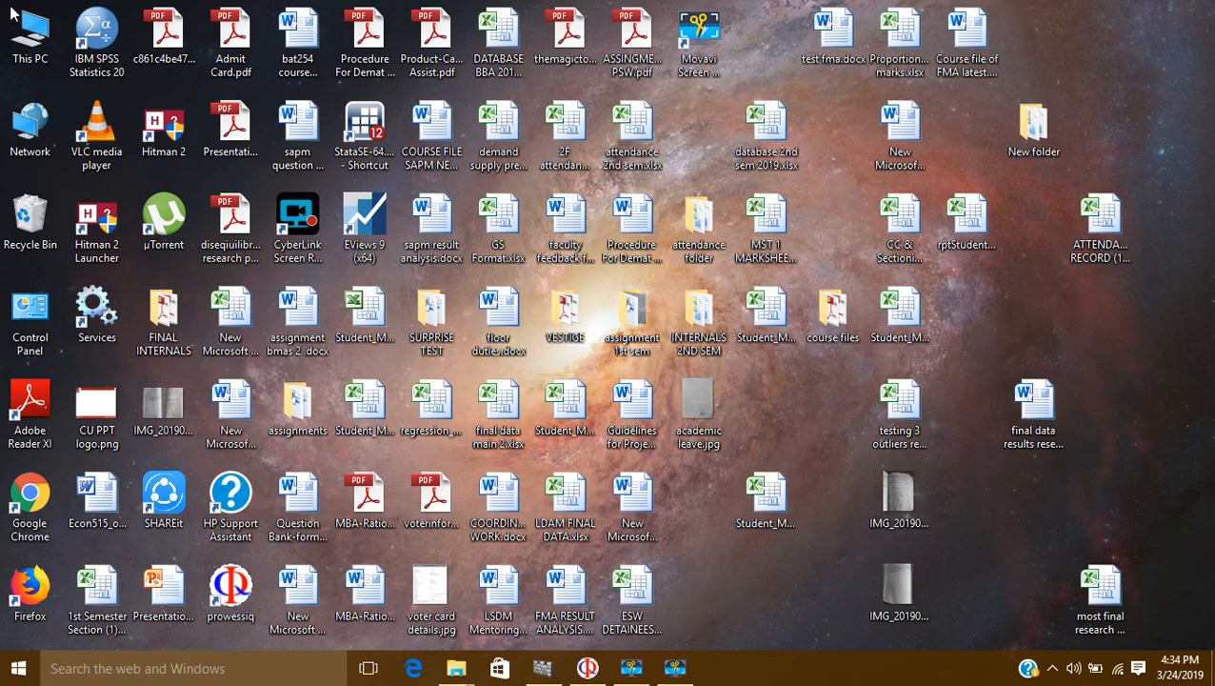
pyautogui.doubleClick(29, 34)
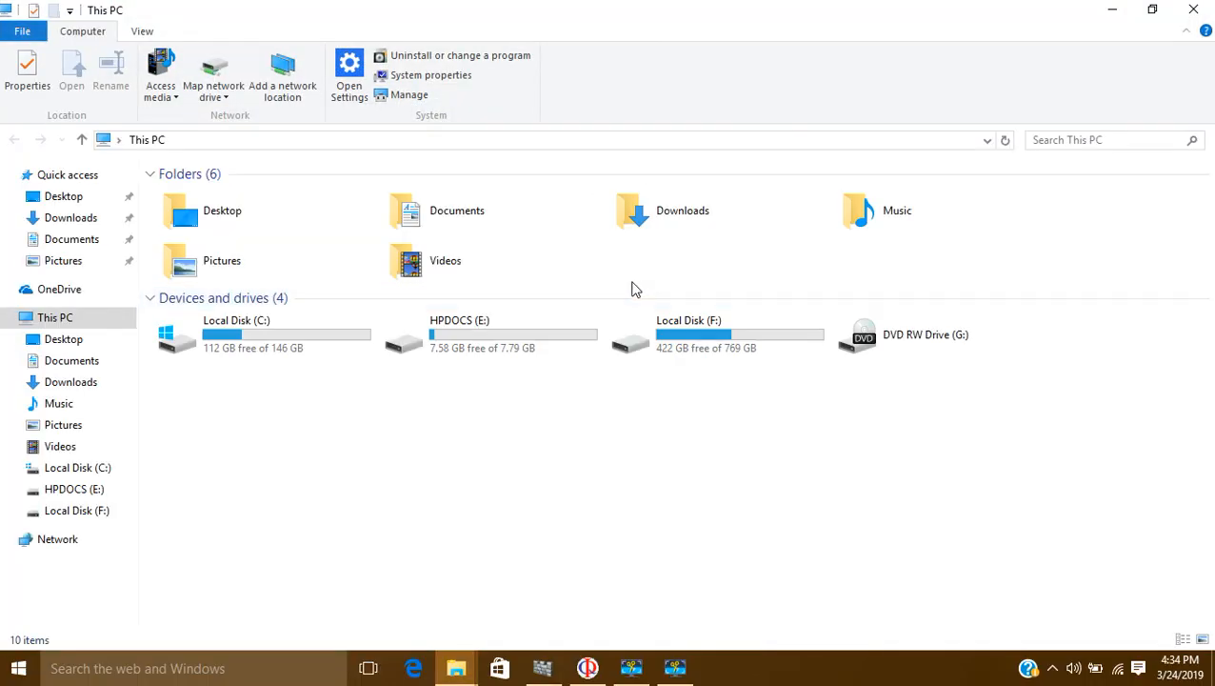
pyautogui.doubleClick(734, 338)
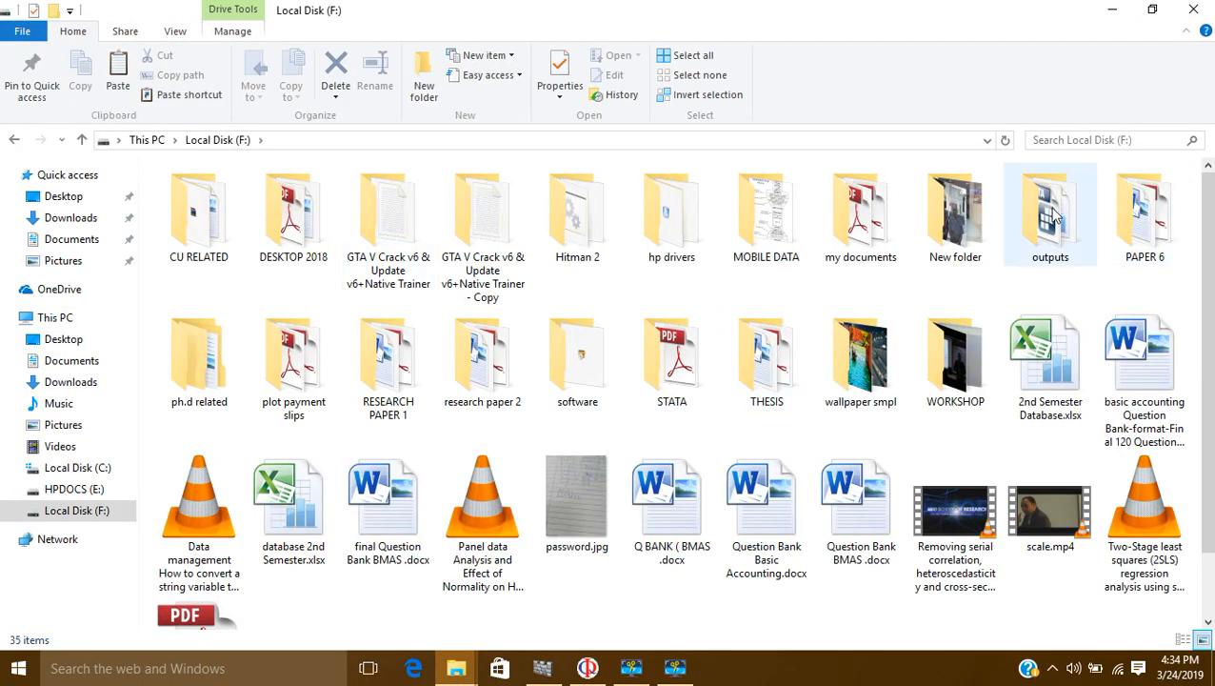
pyautogui.doubleClick(1050, 214)
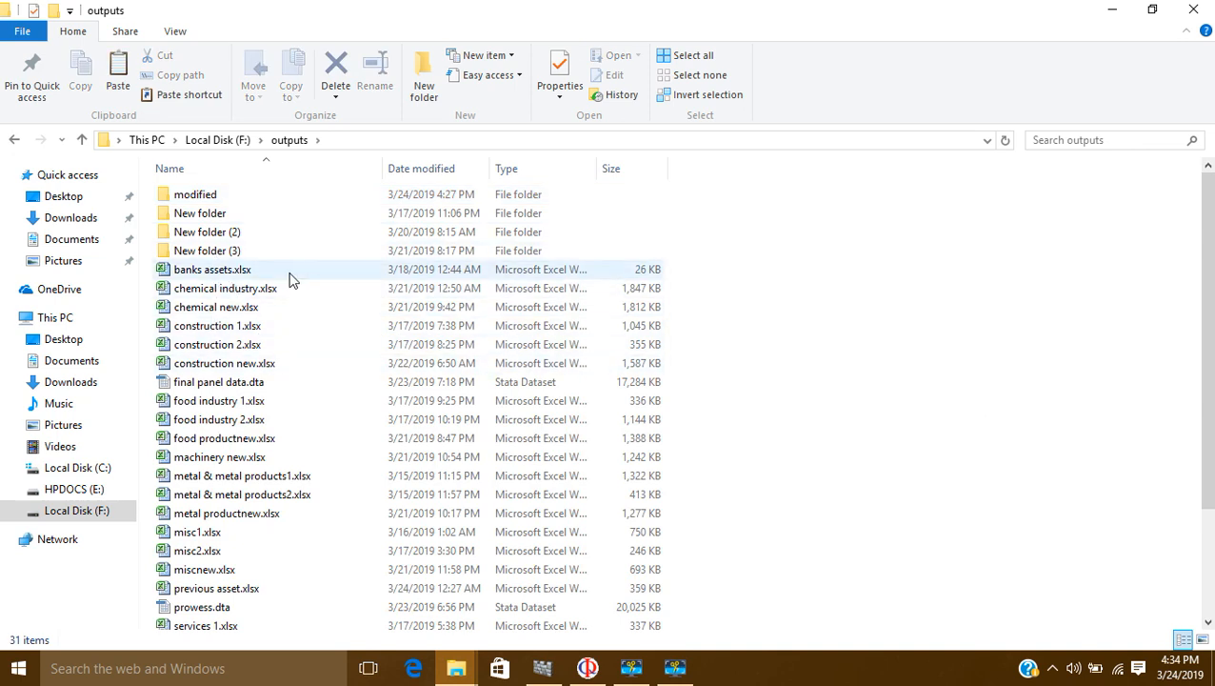
pyautogui.click(214, 294)
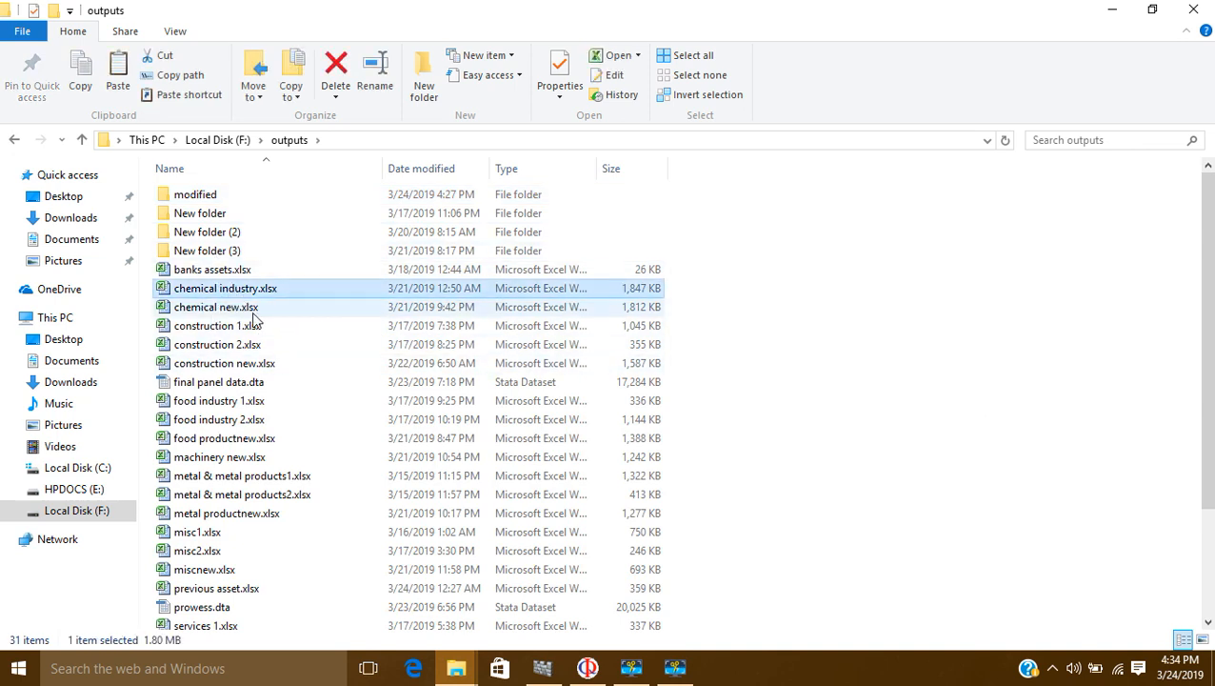
pyautogui.doubleClick(207, 294)
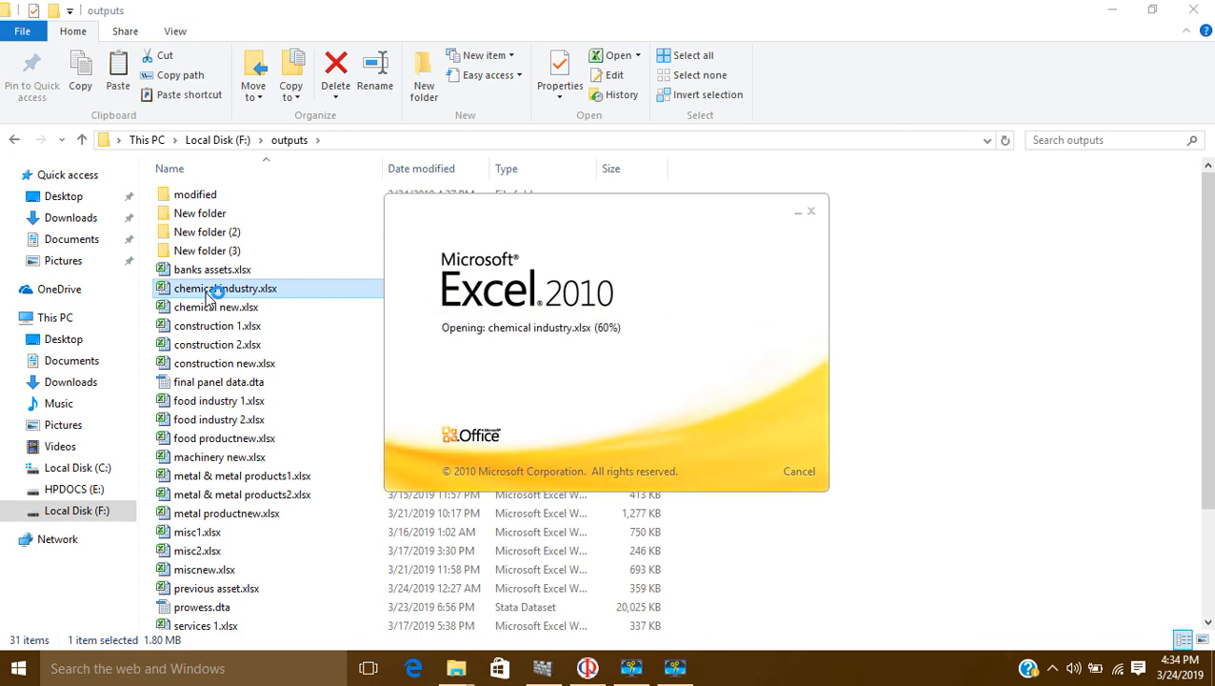
pyautogui.click(1142, 13)
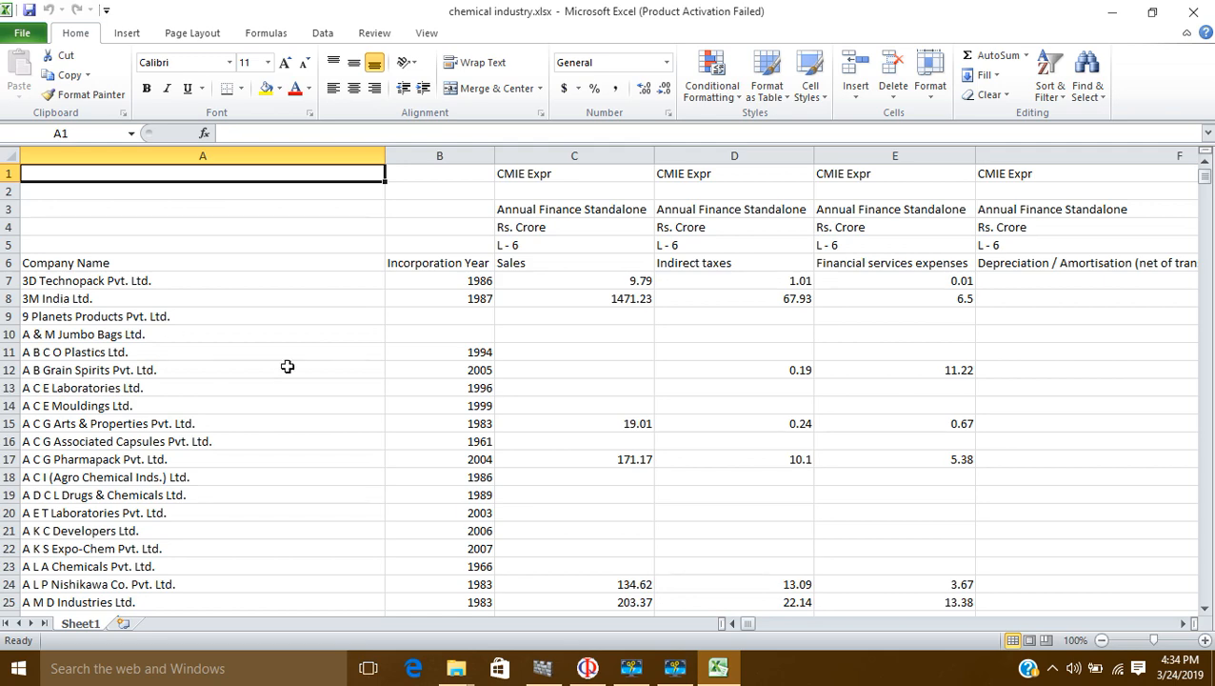
pyautogui.scroll(-1, 286, 367)
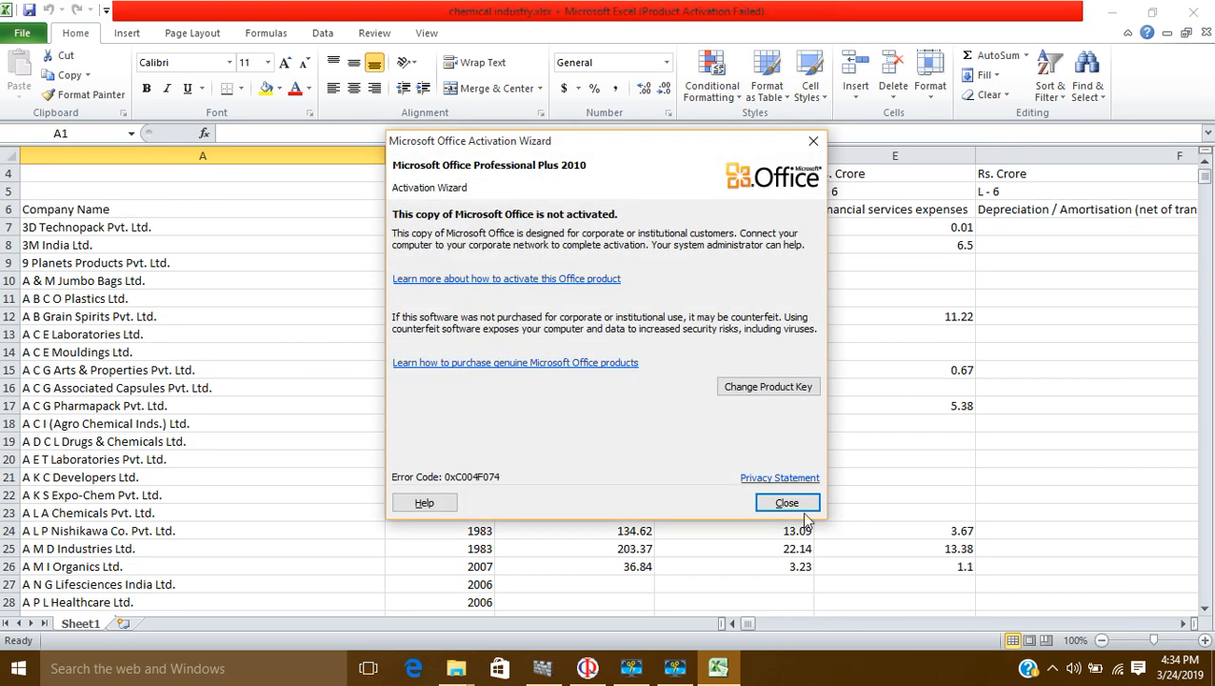
pyautogui.click(787, 502)
# - Copy the company names in cells A8 to A521 of the worksheet
pyautogui.moveTo(56, 249); pyautogui.dragTo(90, 610)
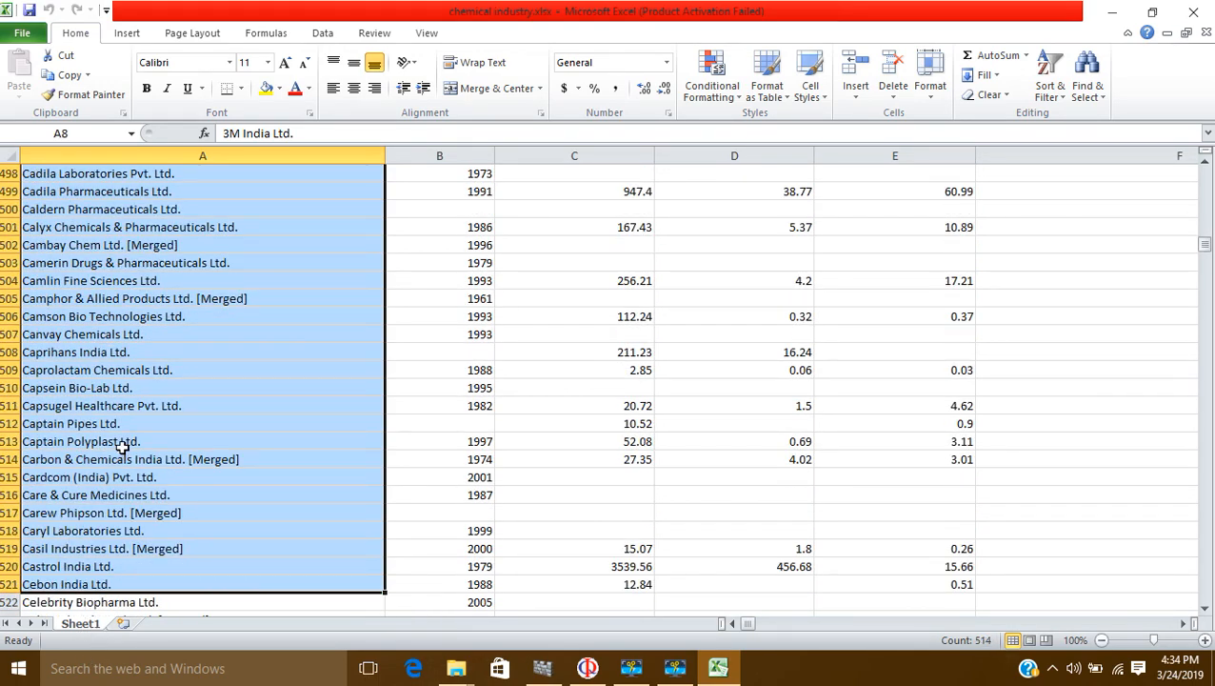
pyautogui.rightClick(132, 386)
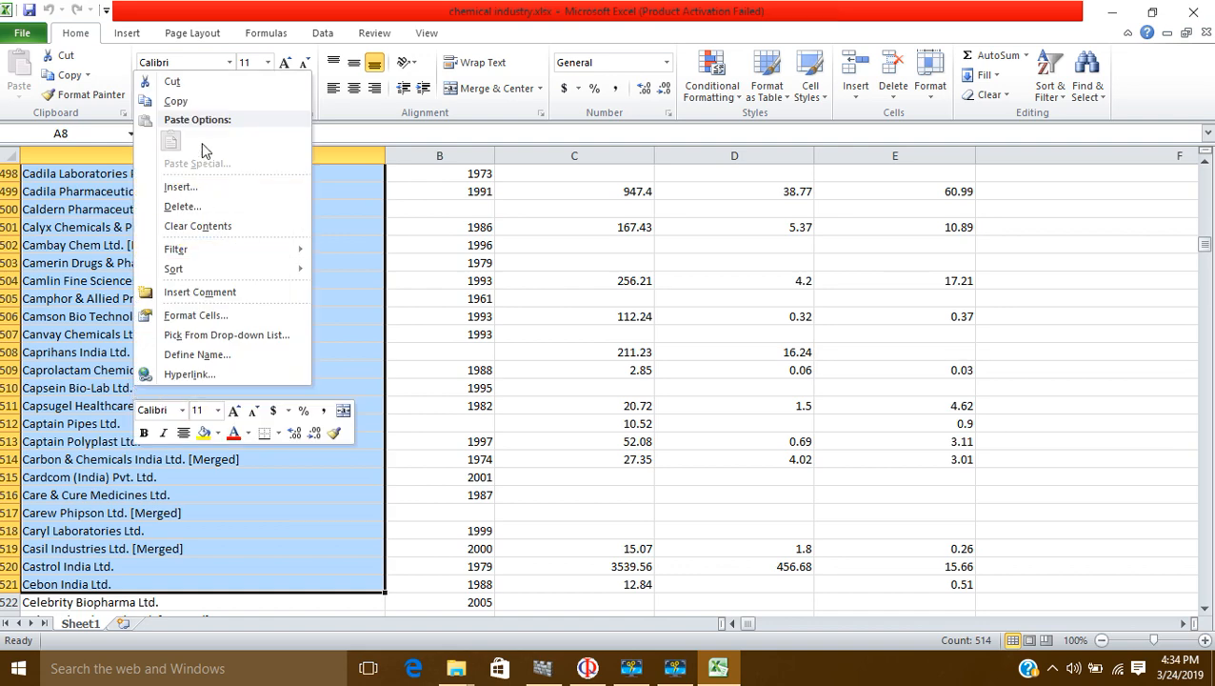
pyautogui.click(177, 101)
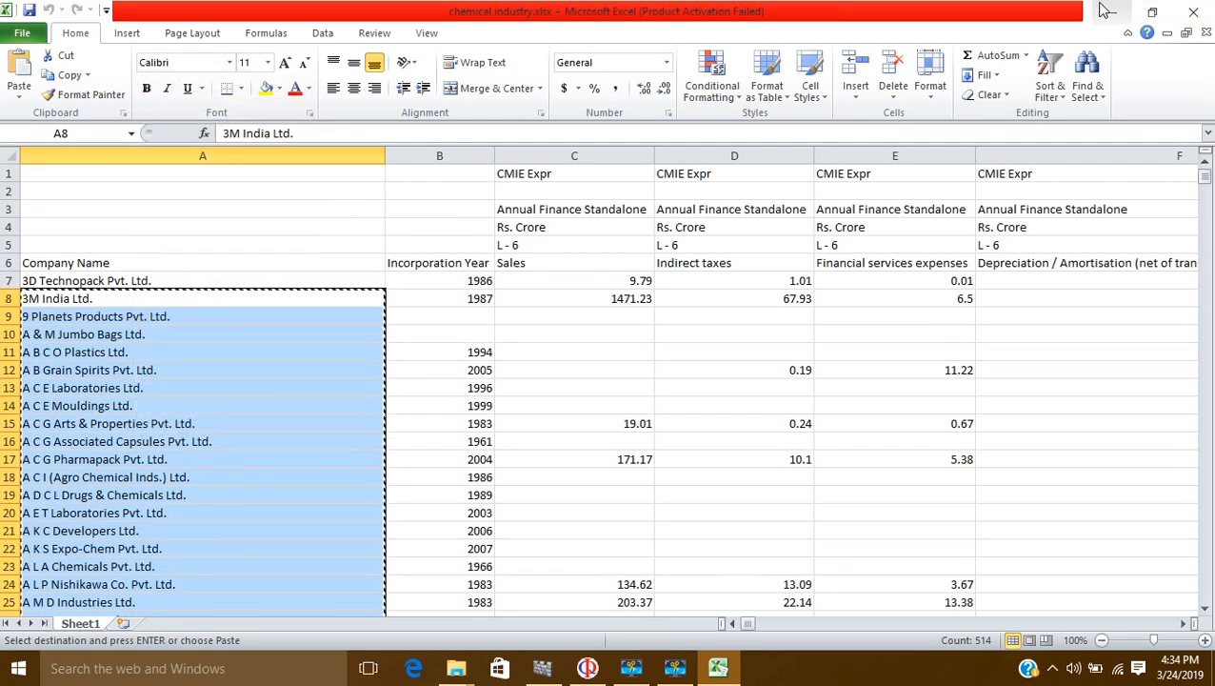
# - Switch back to ProwessIQ, paste the copied company names into the search results list and look through them
pyautogui.click(1105, 11)
pyautogui.click(590, 670)
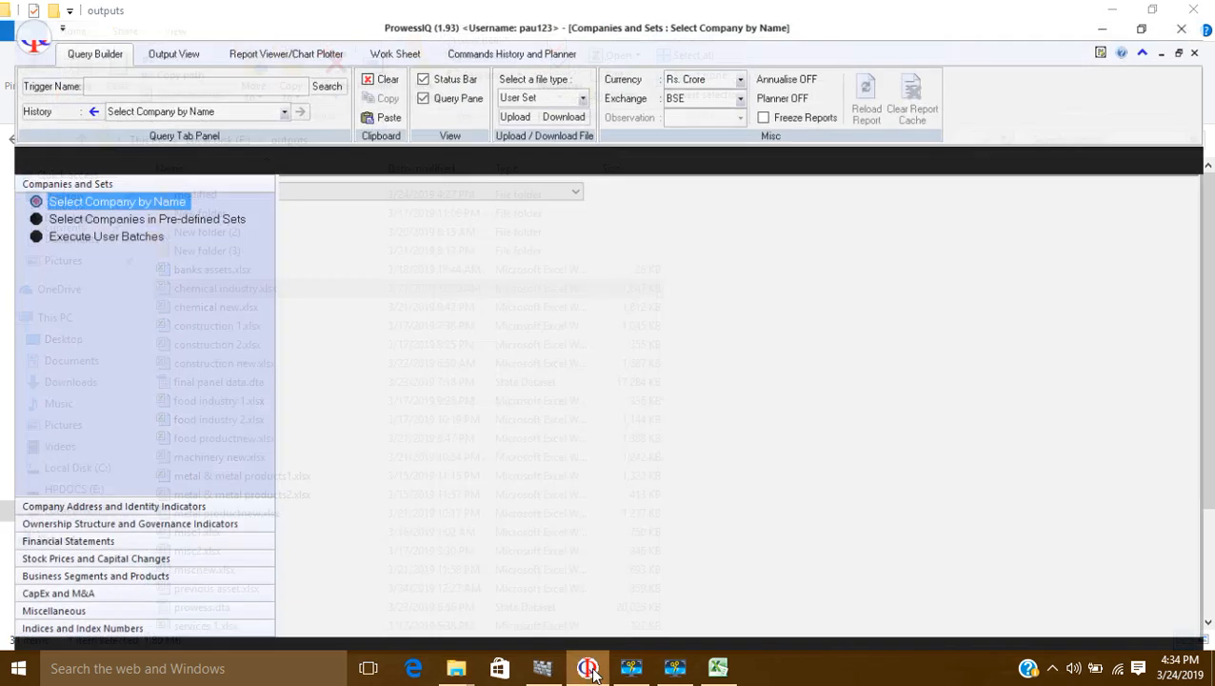
pyautogui.click(461, 337)
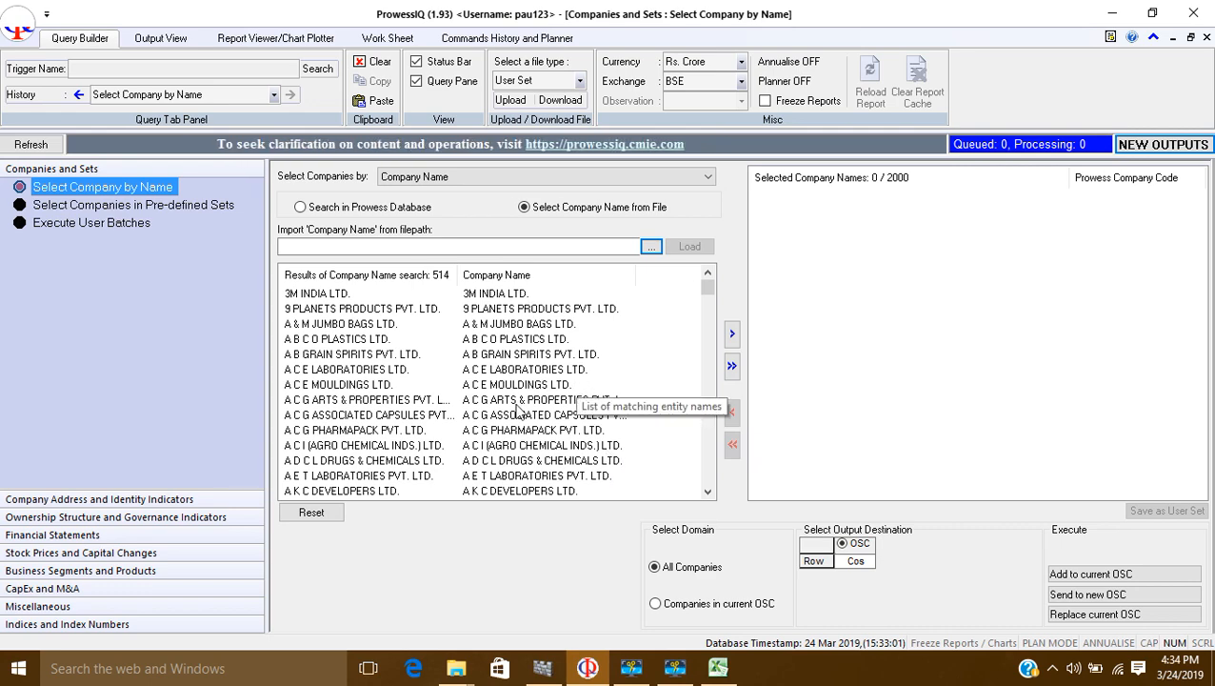
pyautogui.scroll(-10, 524, 362)
pyautogui.scroll(-7, 527, 360)
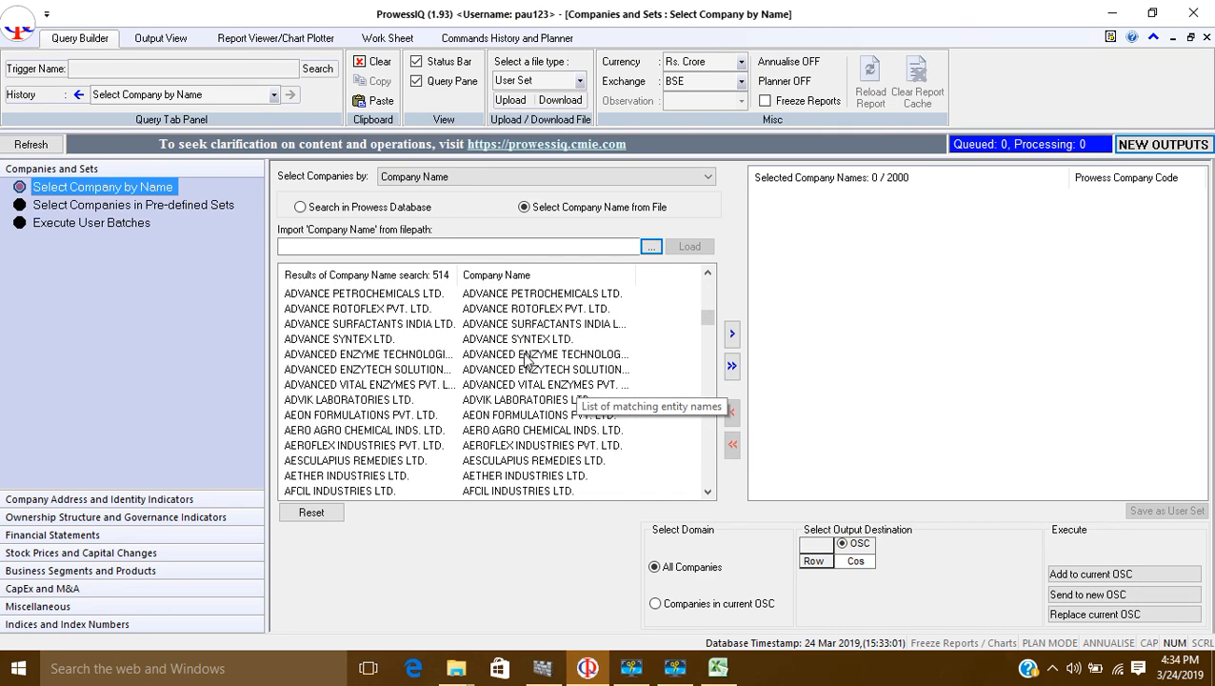
pyautogui.scroll(11, 526, 362)
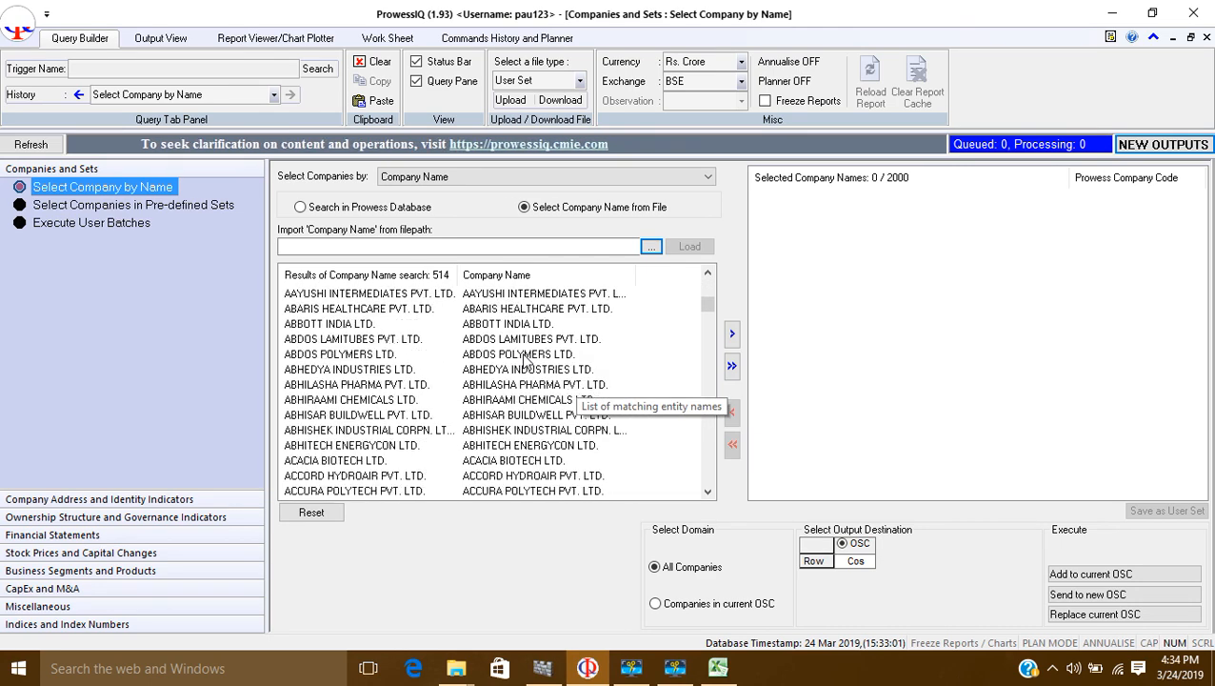
# - Add all companies in the search results to the selected company names and look over the selection
pyautogui.click(731, 365)
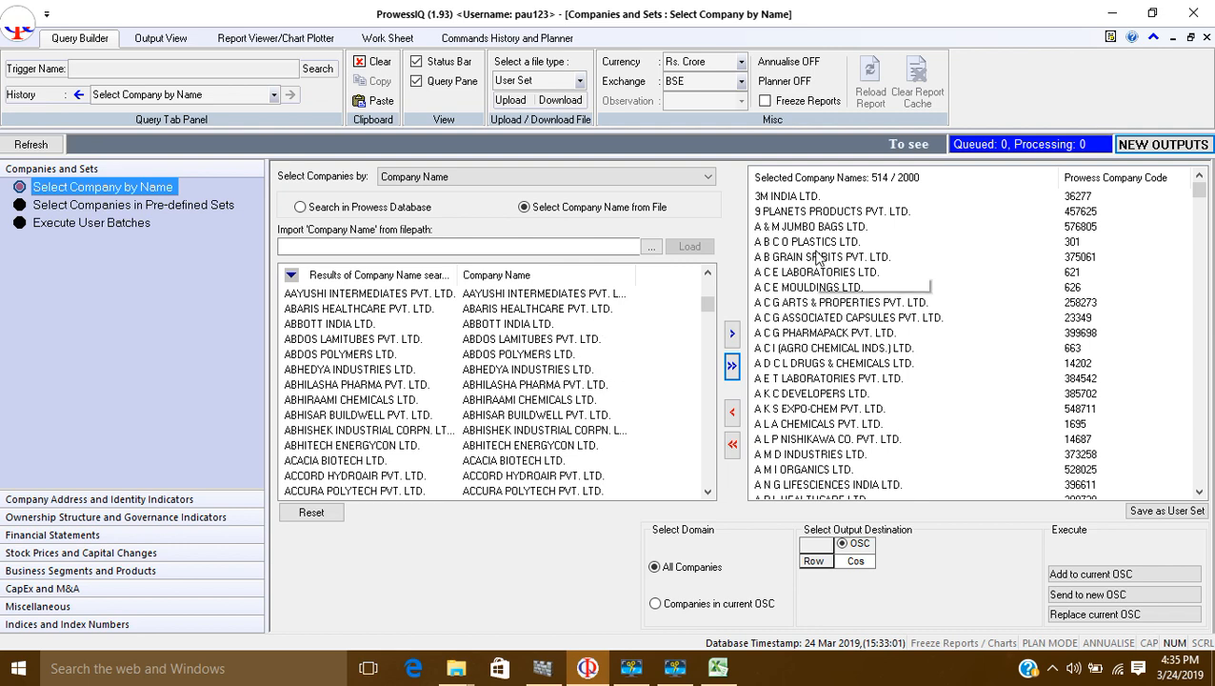
pyautogui.scroll(-3, 819, 264)
pyautogui.scroll(3, 827, 295)
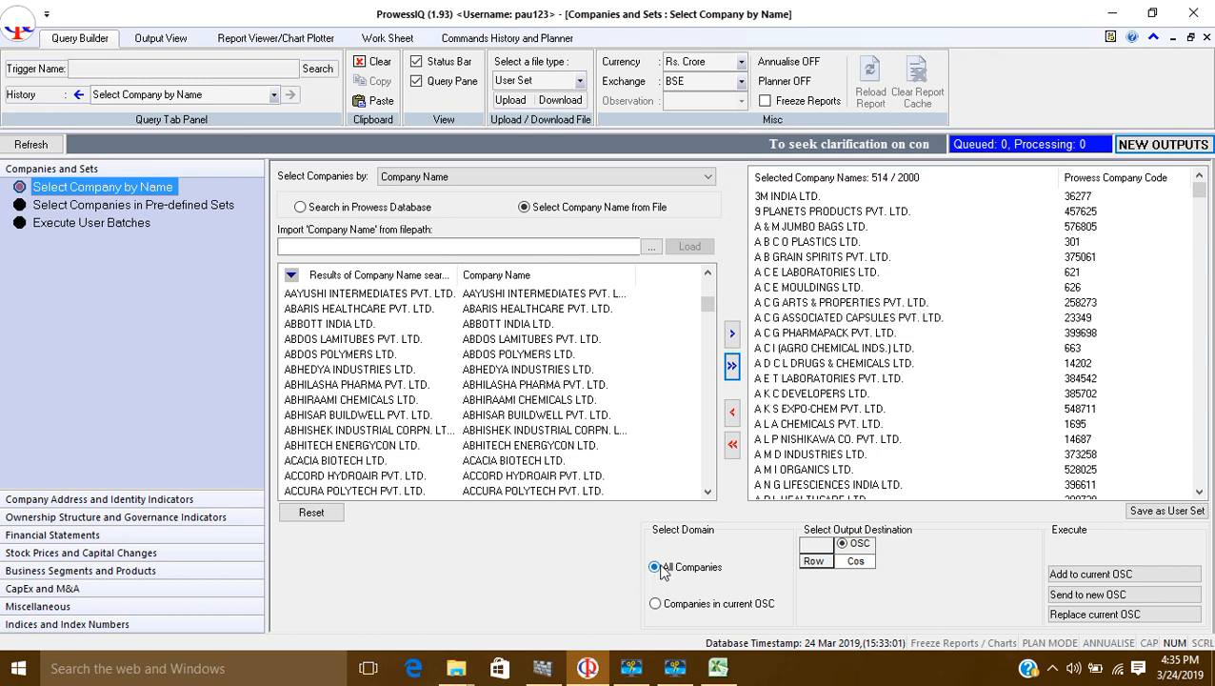
# - Send the selected companies to a new OSC, retrieve the output and look through its company list
pyautogui.click(1079, 595)
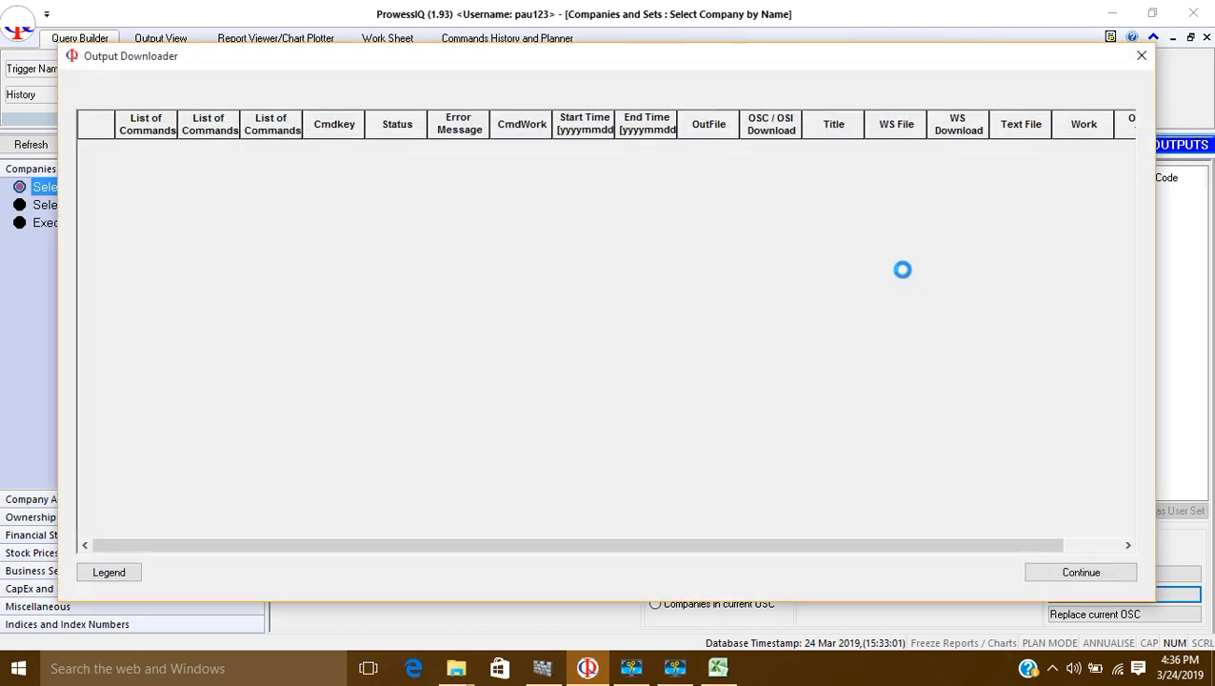
pyautogui.click(1101, 565)
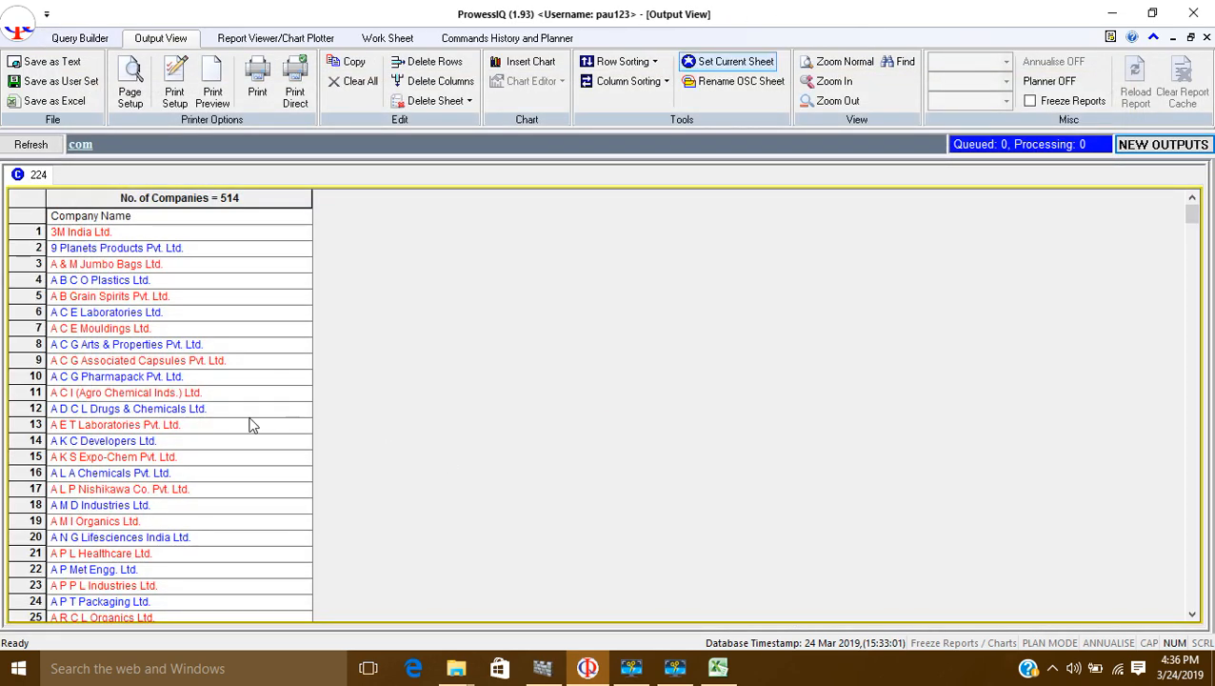
pyautogui.scroll(-20, 107, 253)
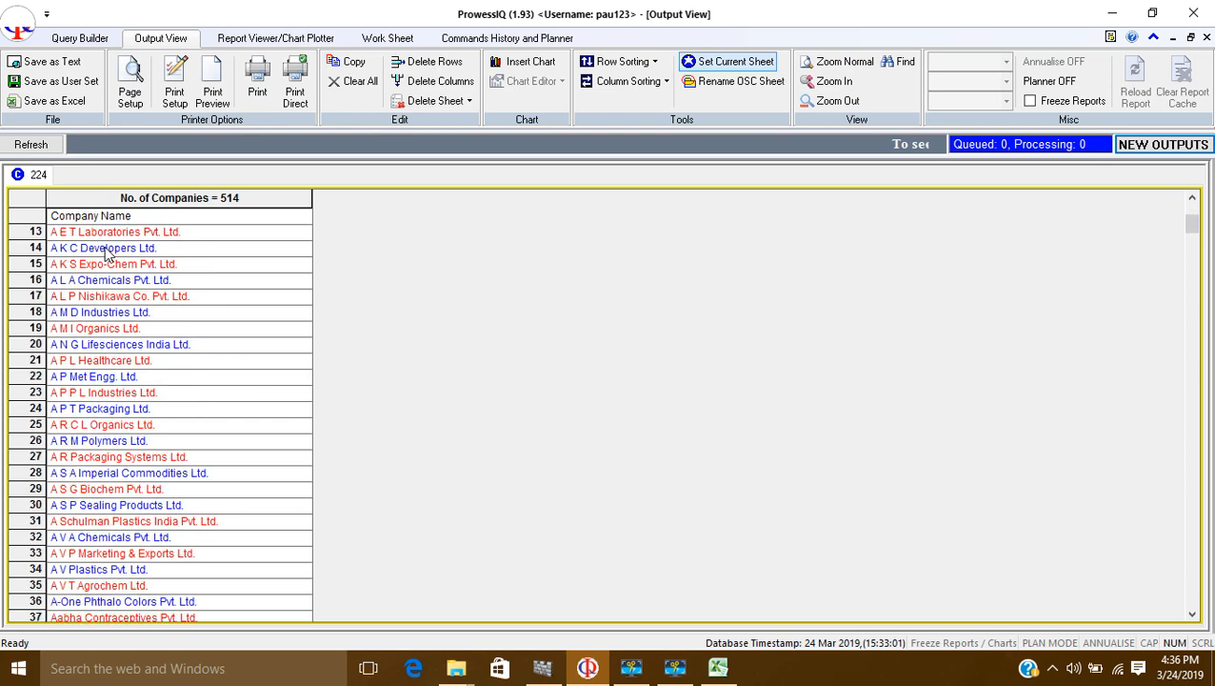
pyautogui.scroll(-20, 107, 252)
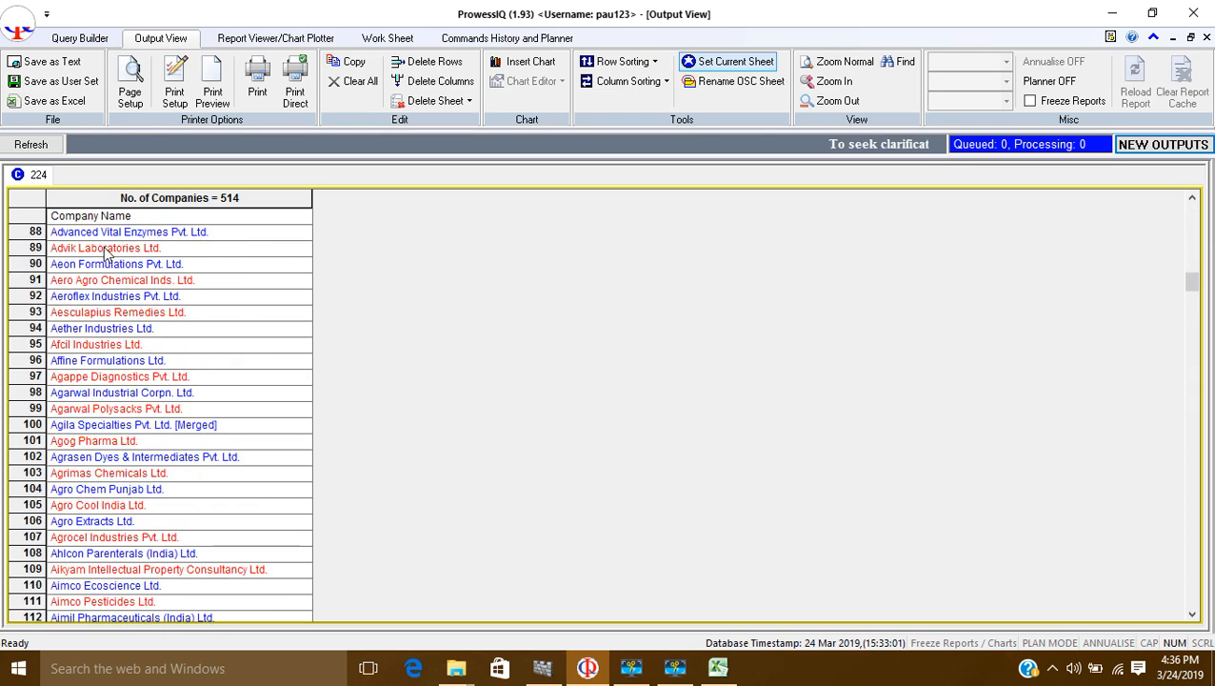
pyautogui.scroll(-8, 106, 253)
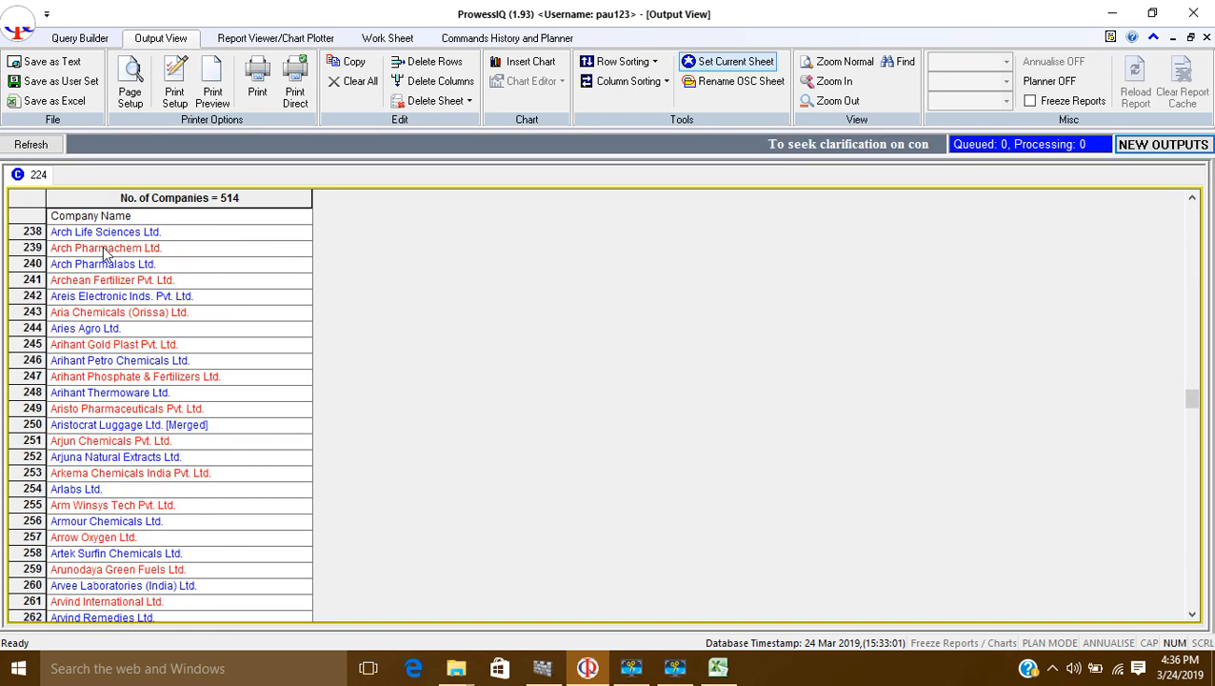
pyautogui.scroll(20, 110, 246)
pyautogui.scroll(15, 111, 238)
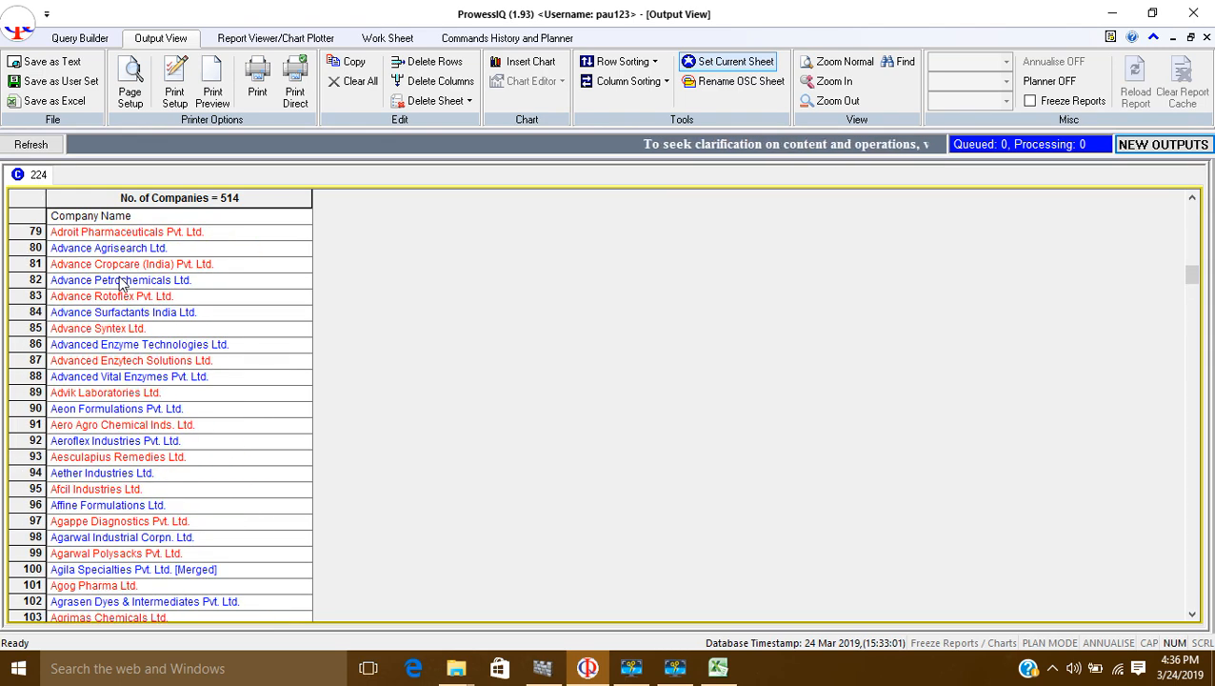
pyautogui.scroll(20, 121, 283)
pyautogui.scroll(2, 120, 283)
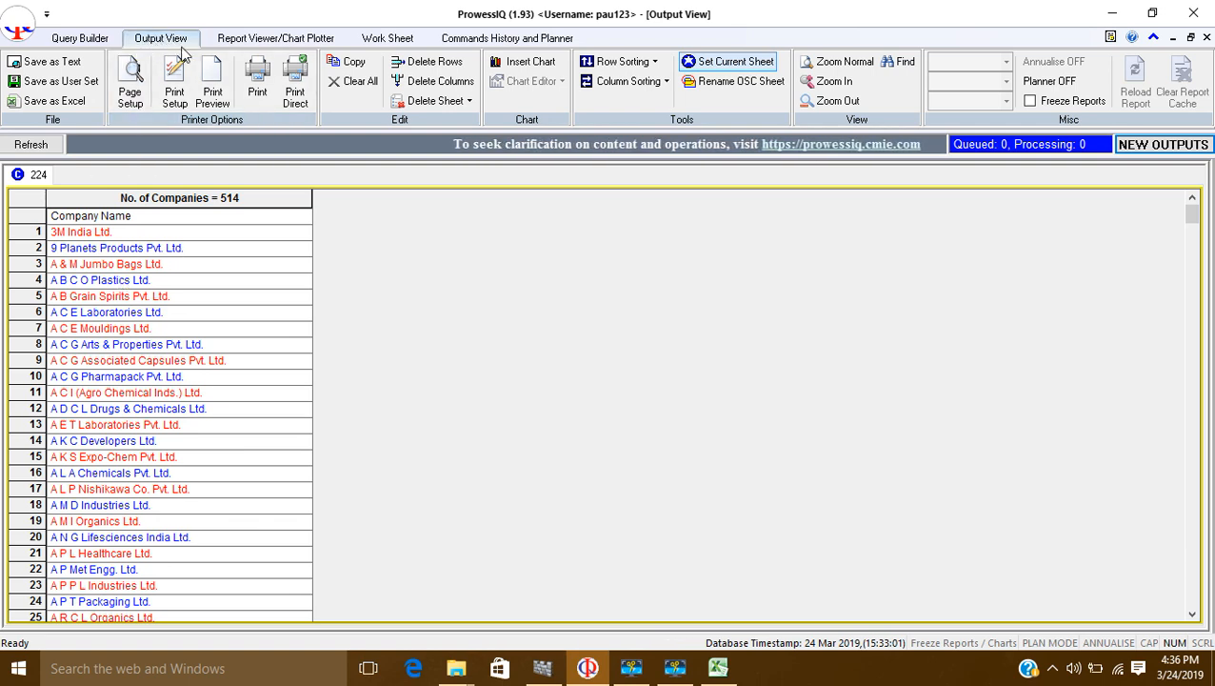
# - Open the Annual Financial Statements query and add Sales from the Total income group to the selected indicators
pyautogui.click(74, 39)
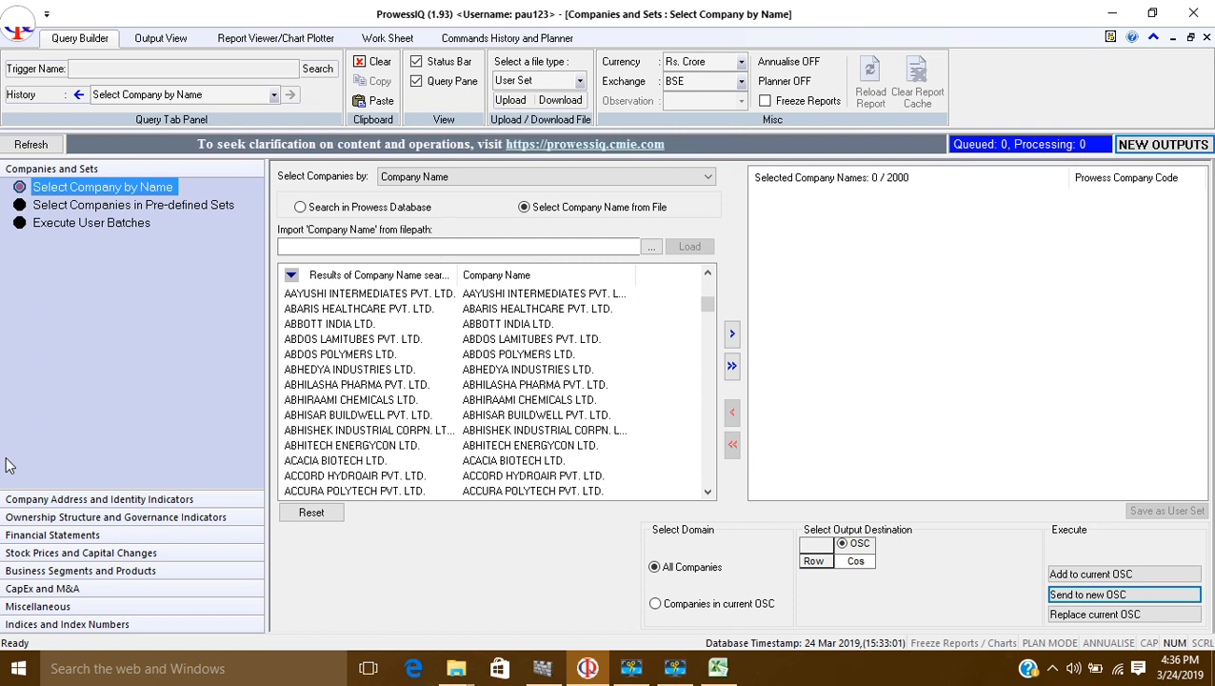
pyautogui.click(48, 536)
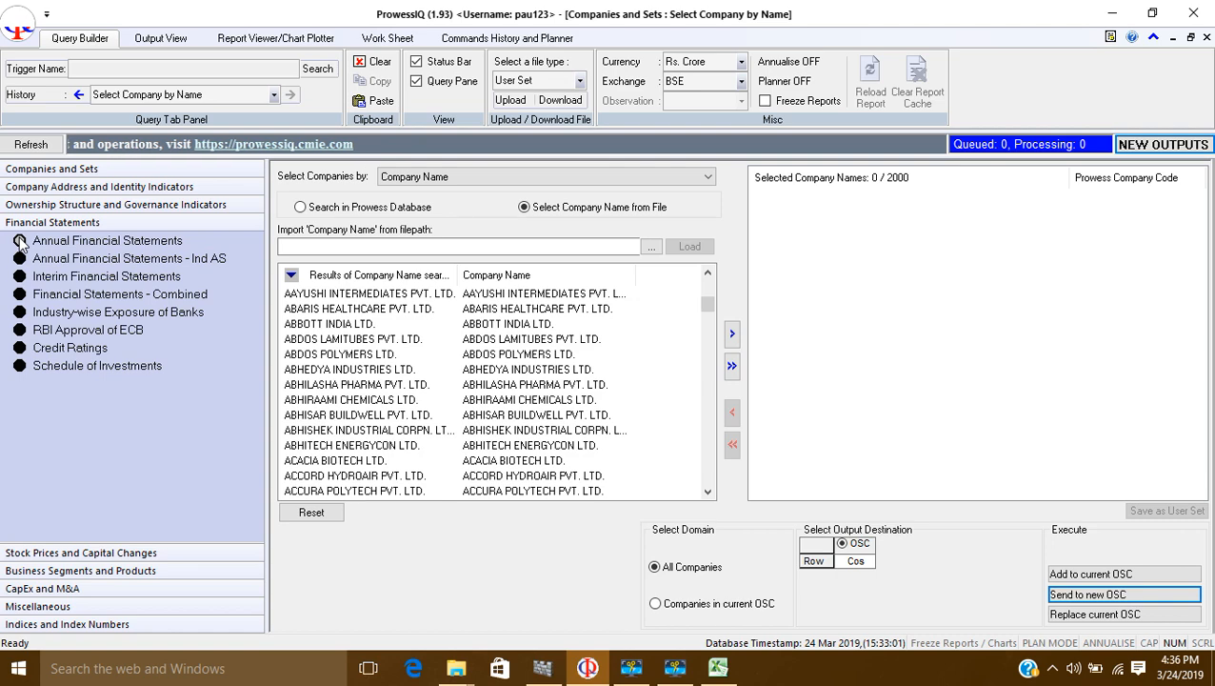
pyautogui.click(21, 241)
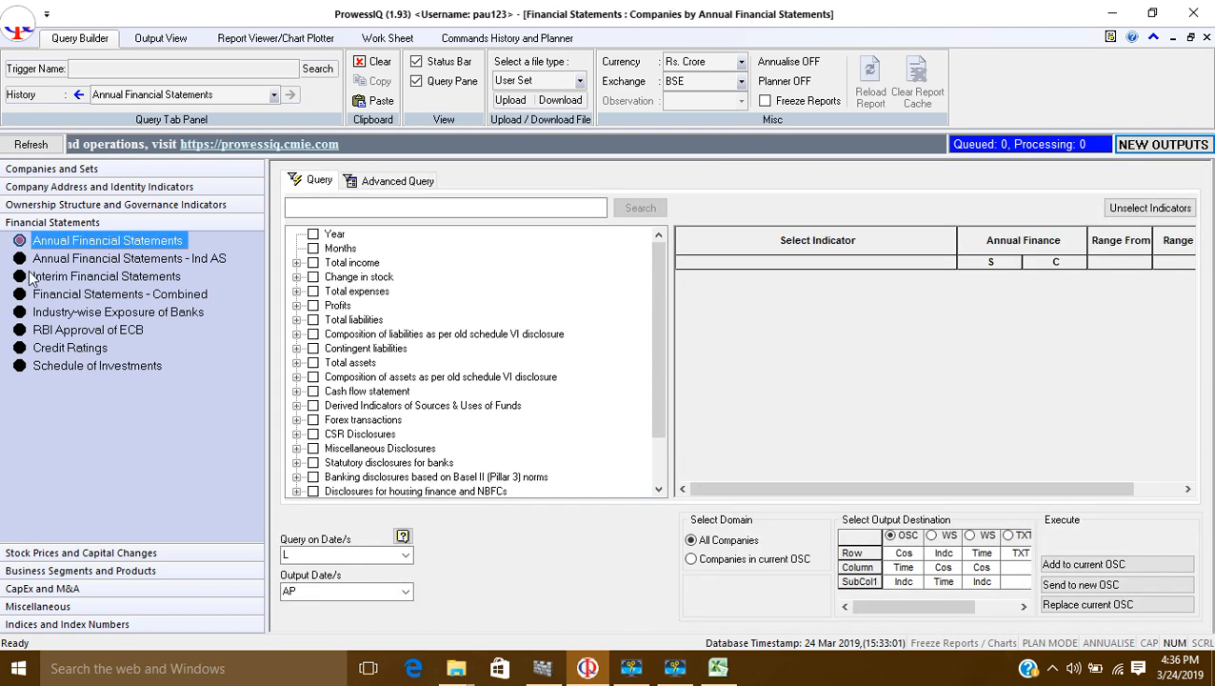
pyautogui.click(297, 264)
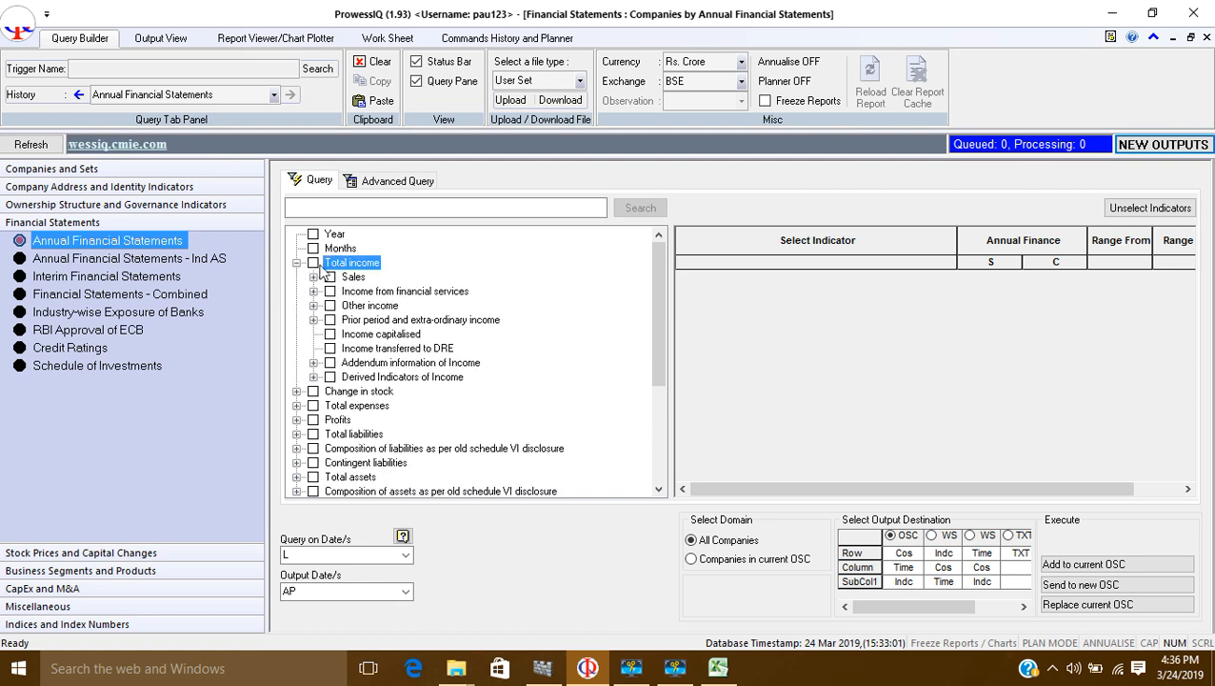
pyautogui.click(329, 277)
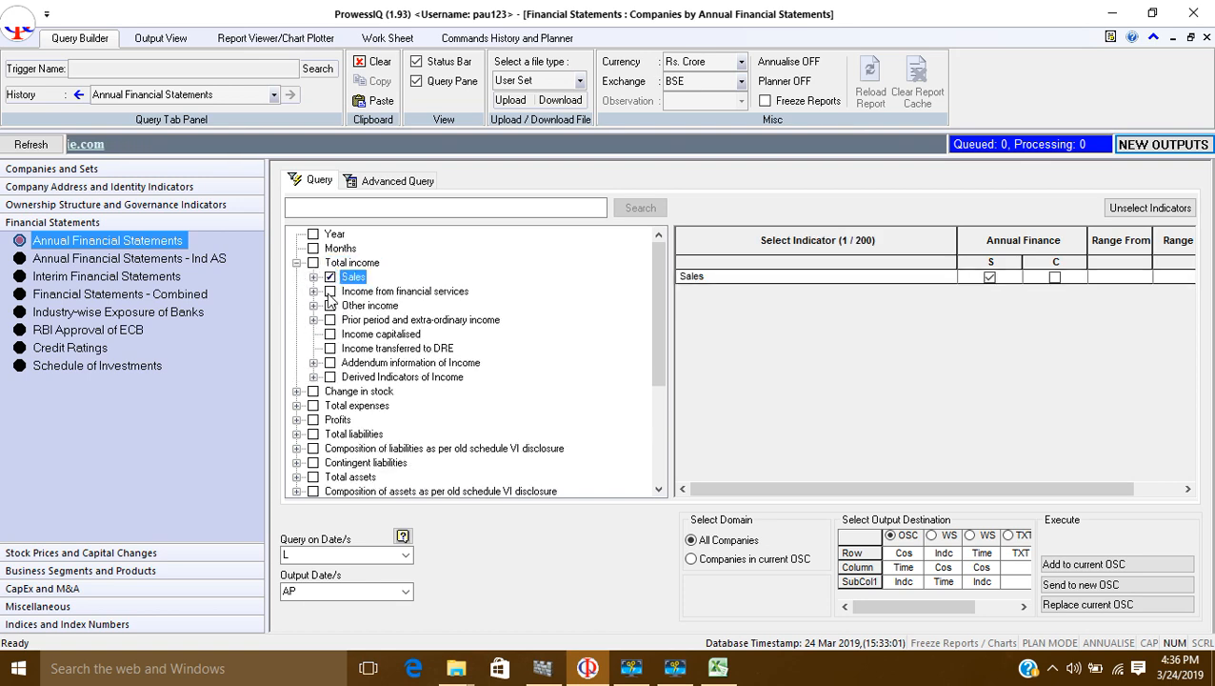
# - Add Profit after tax from the Profits group, Total liabilities and Total assets to the selected indicators
pyautogui.scroll(-2, 297, 340)
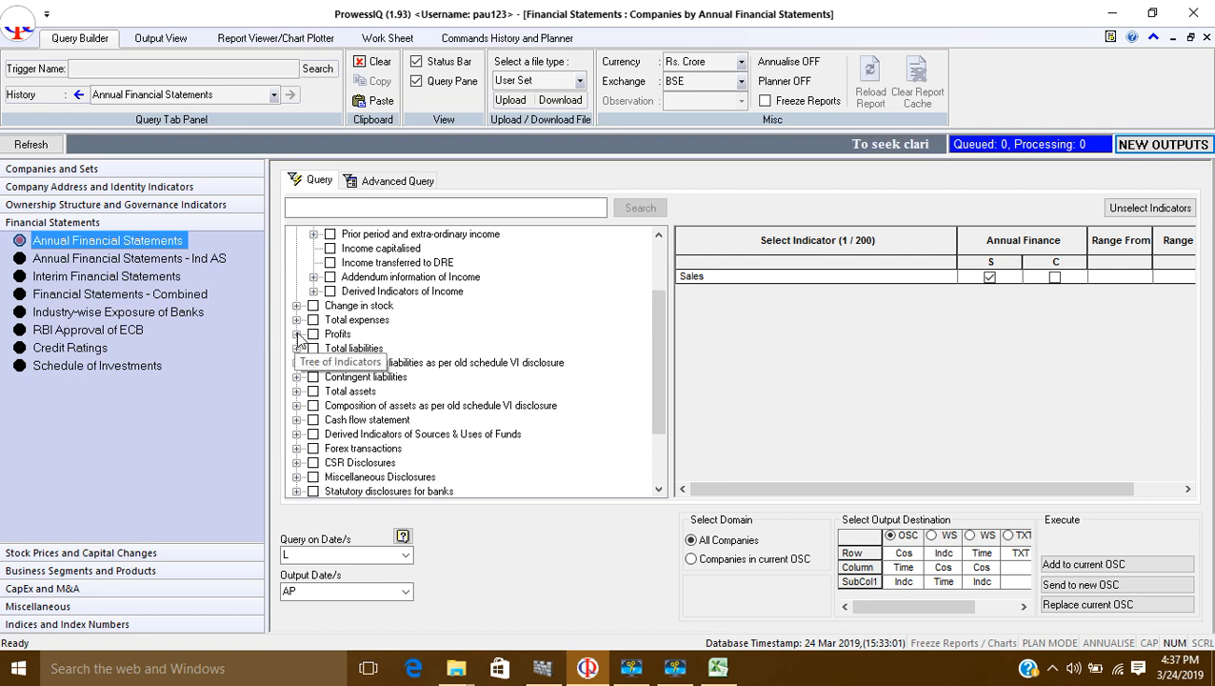
pyautogui.click(297, 334)
pyautogui.click(330, 349)
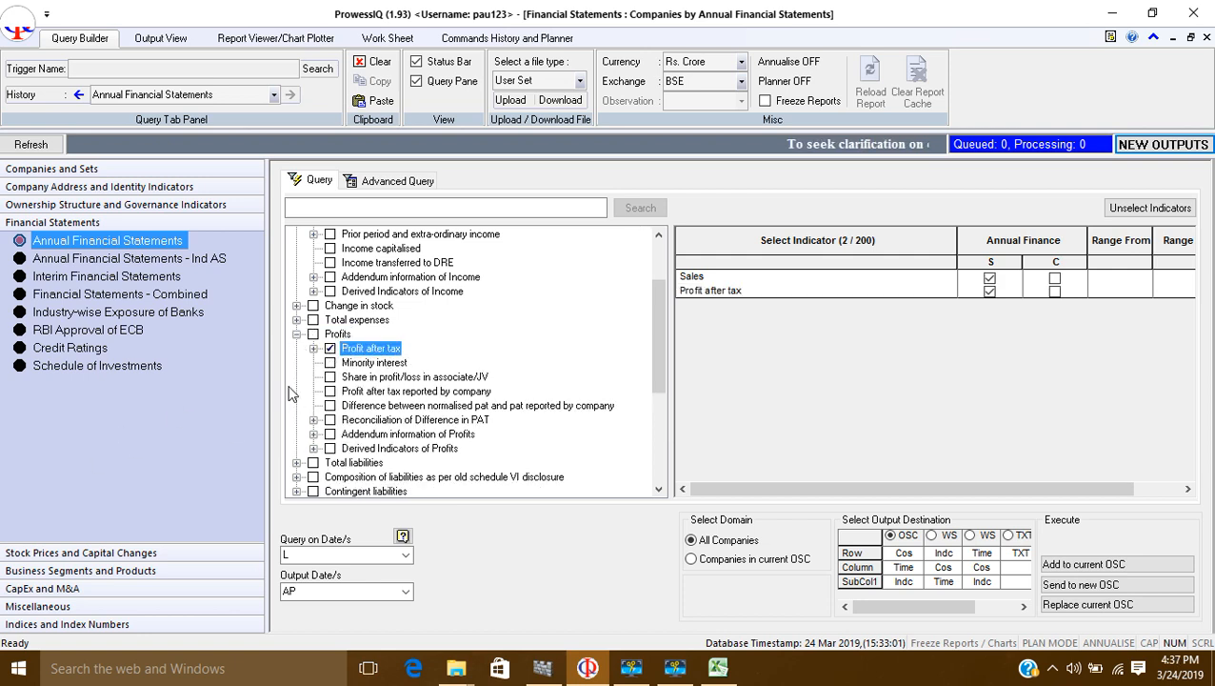
pyautogui.scroll(-2, 287, 385)
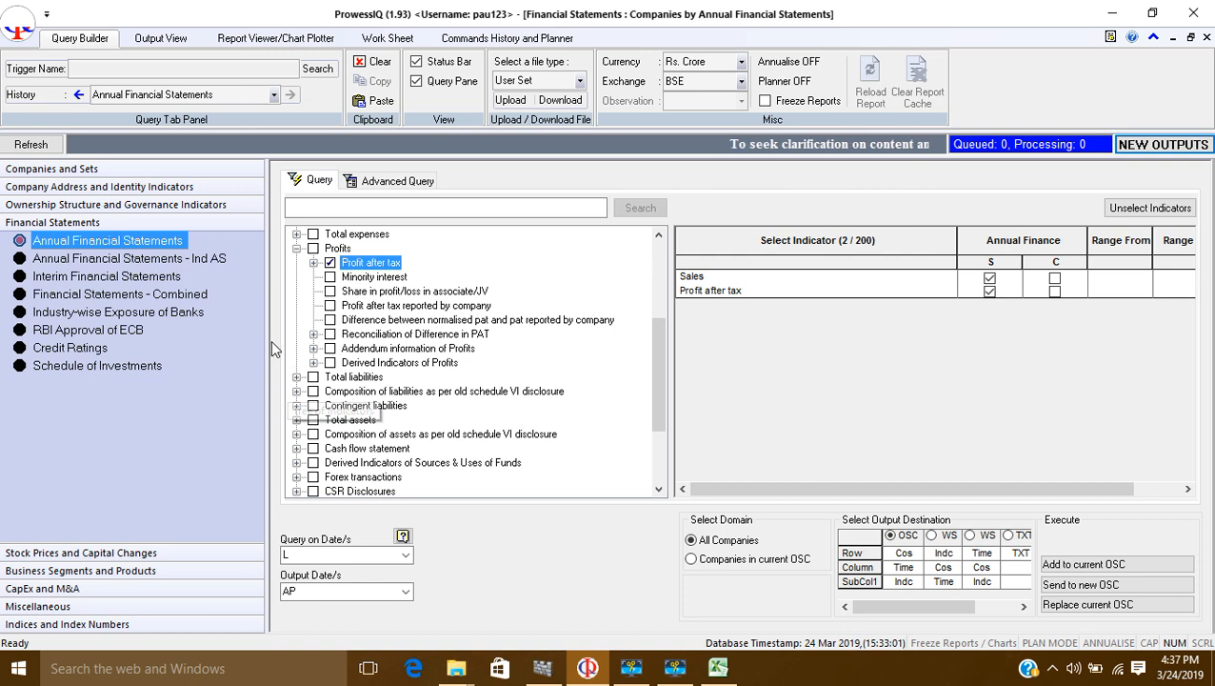
pyautogui.click(313, 378)
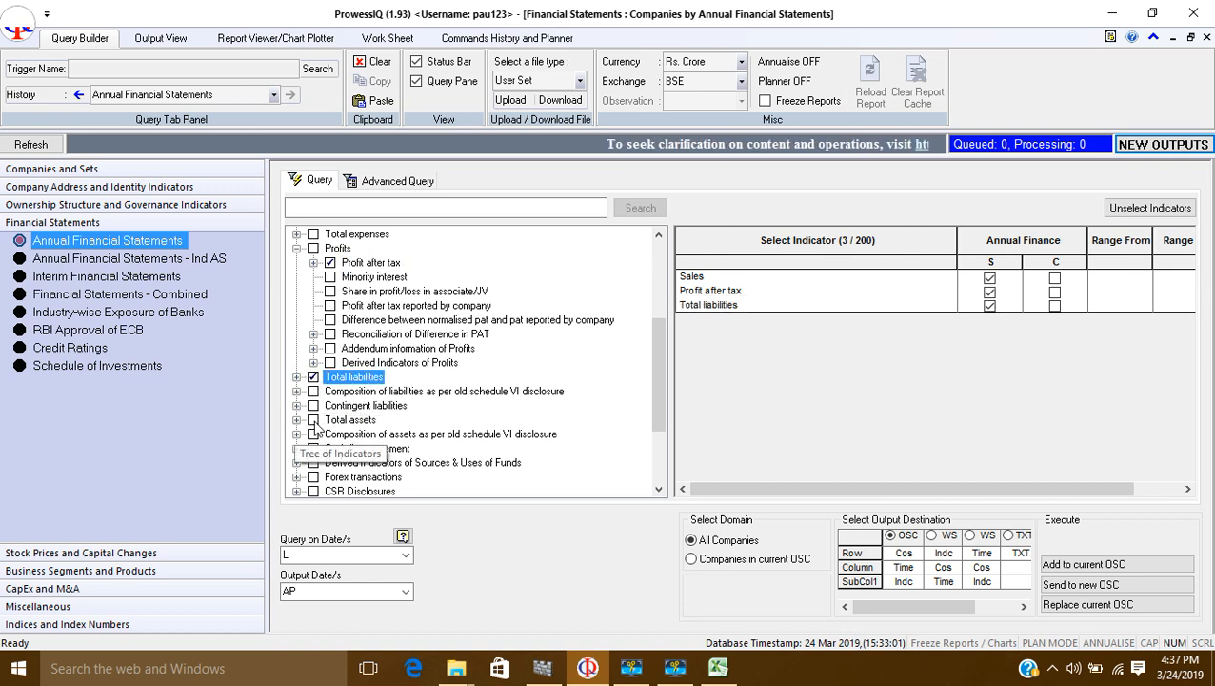
pyautogui.click(313, 420)
# - Look through the Total assets and Non-current assets items, and add Net cash flow from operating activities from the Cash flow statement group
pyautogui.click(298, 420)
pyautogui.scroll(-2, 307, 449)
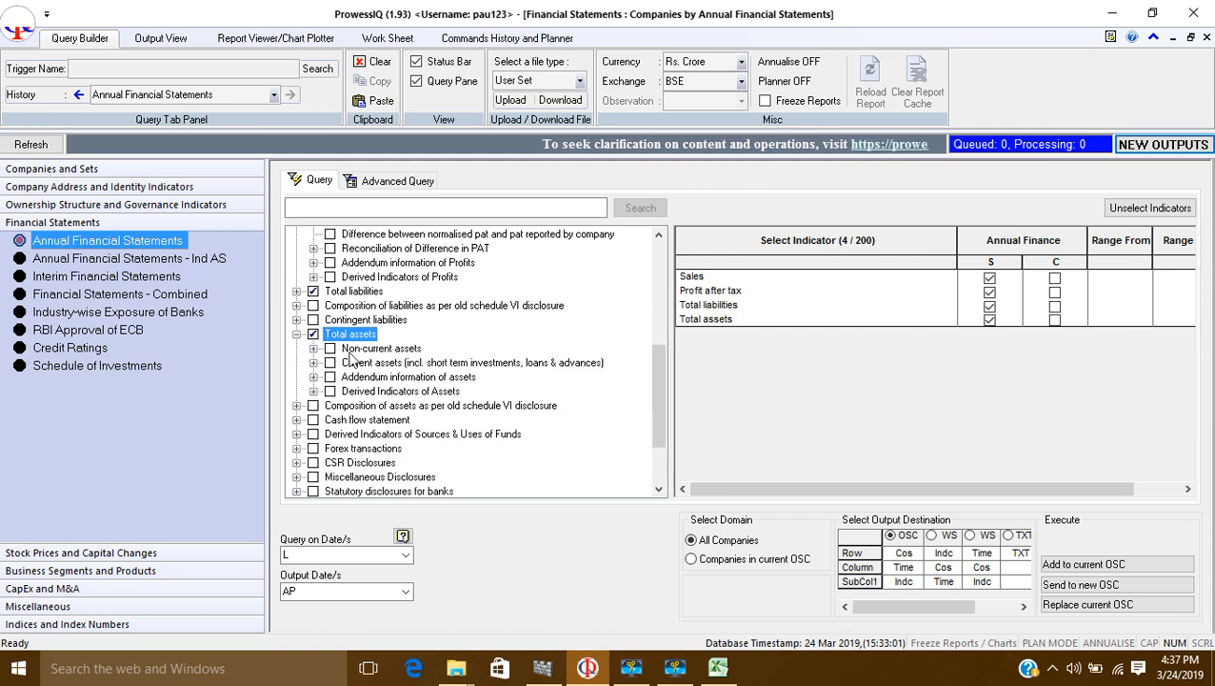
pyautogui.click(314, 348)
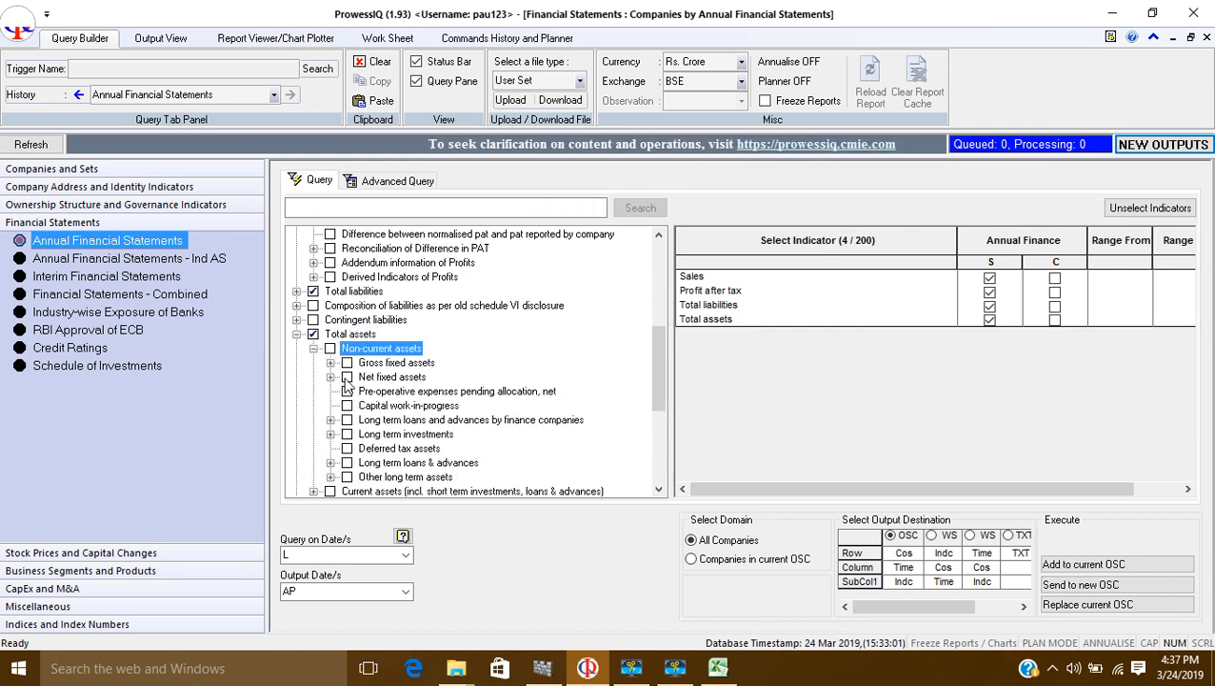
pyautogui.scroll(-2, 333, 419)
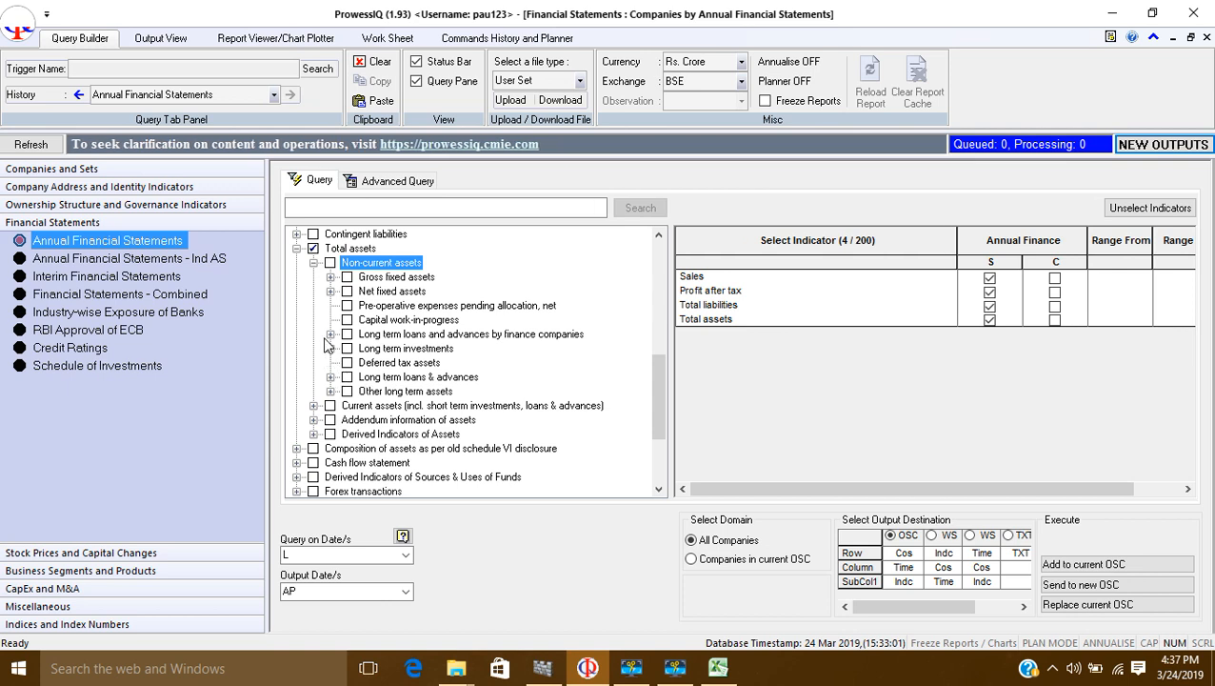
pyautogui.scroll(-2, 312, 398)
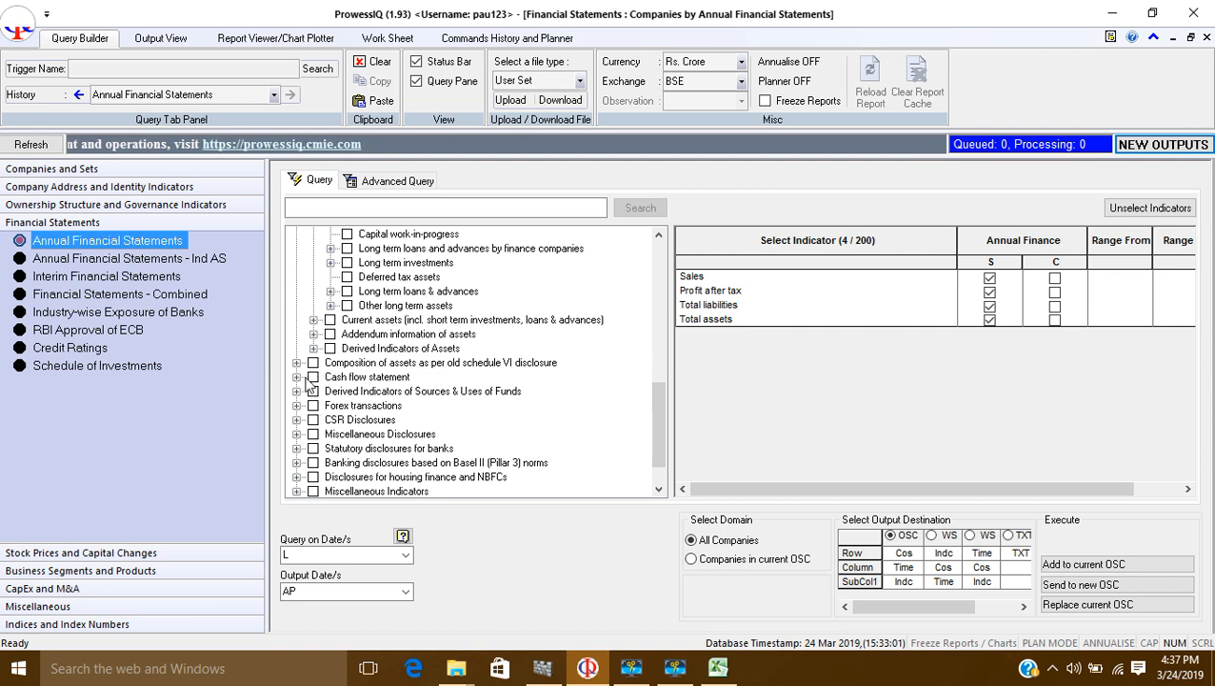
pyautogui.click(298, 378)
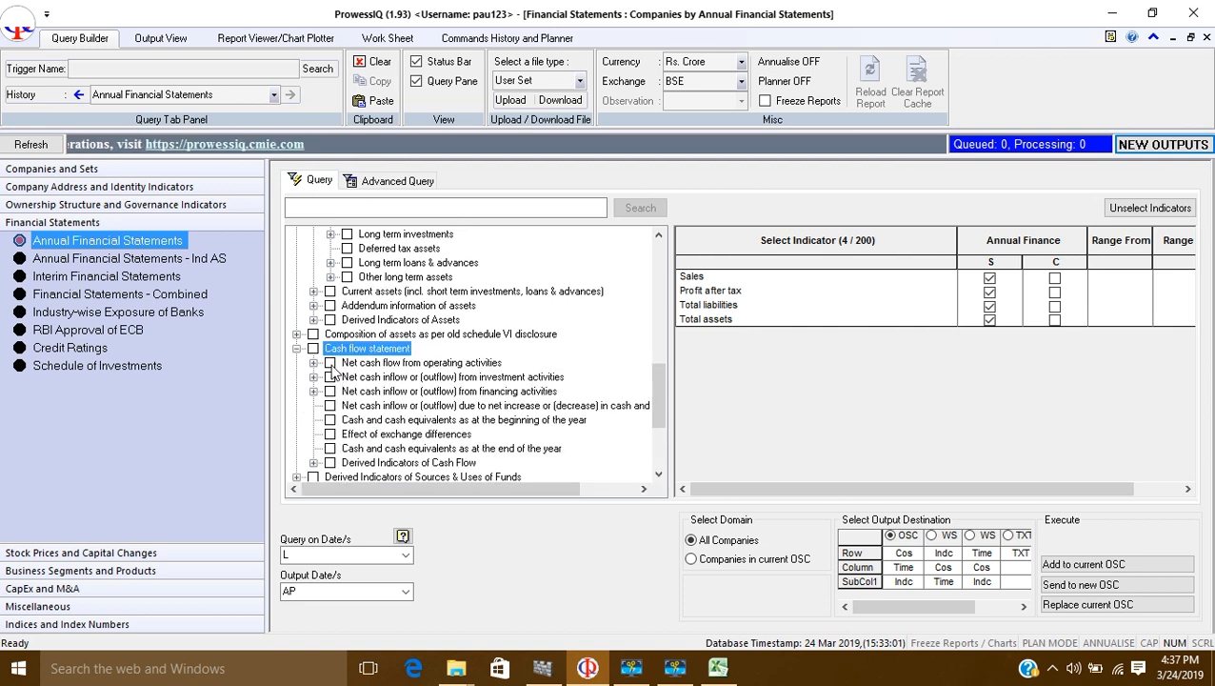
pyautogui.click(330, 363)
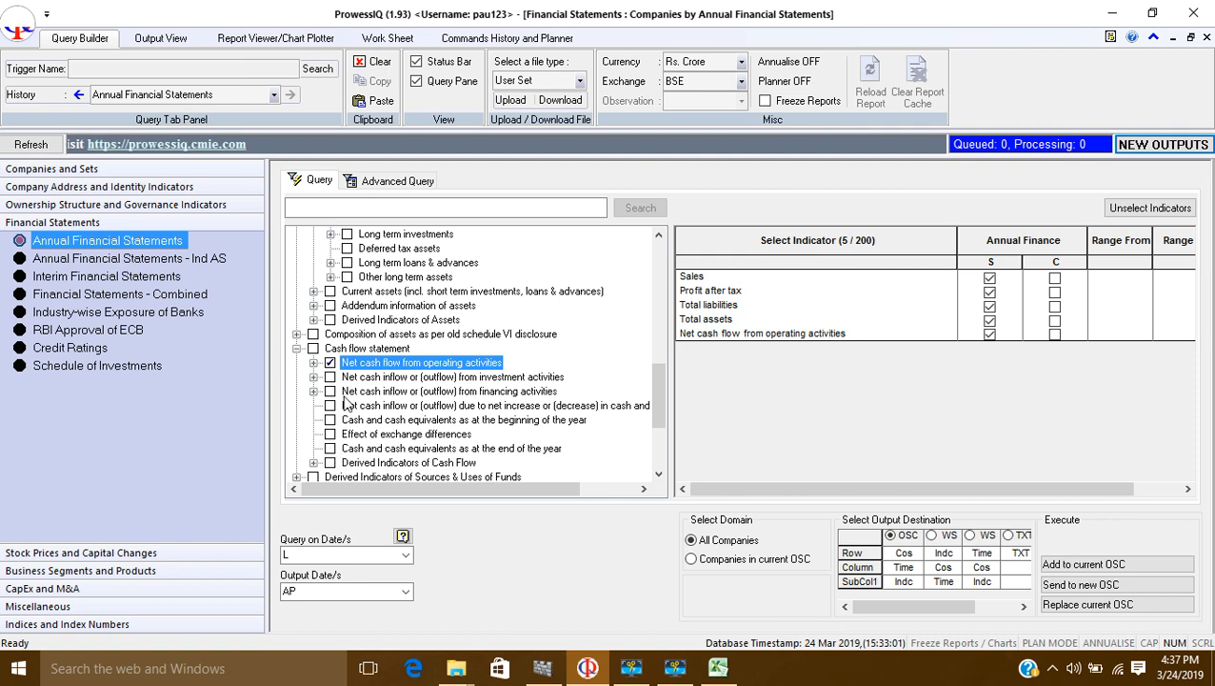
# - Add Current assets (incl. short term investments, loans & advances) from the Total assets group to the indicators
pyautogui.scroll(-2, 345, 403)
pyautogui.scroll(3, 323, 381)
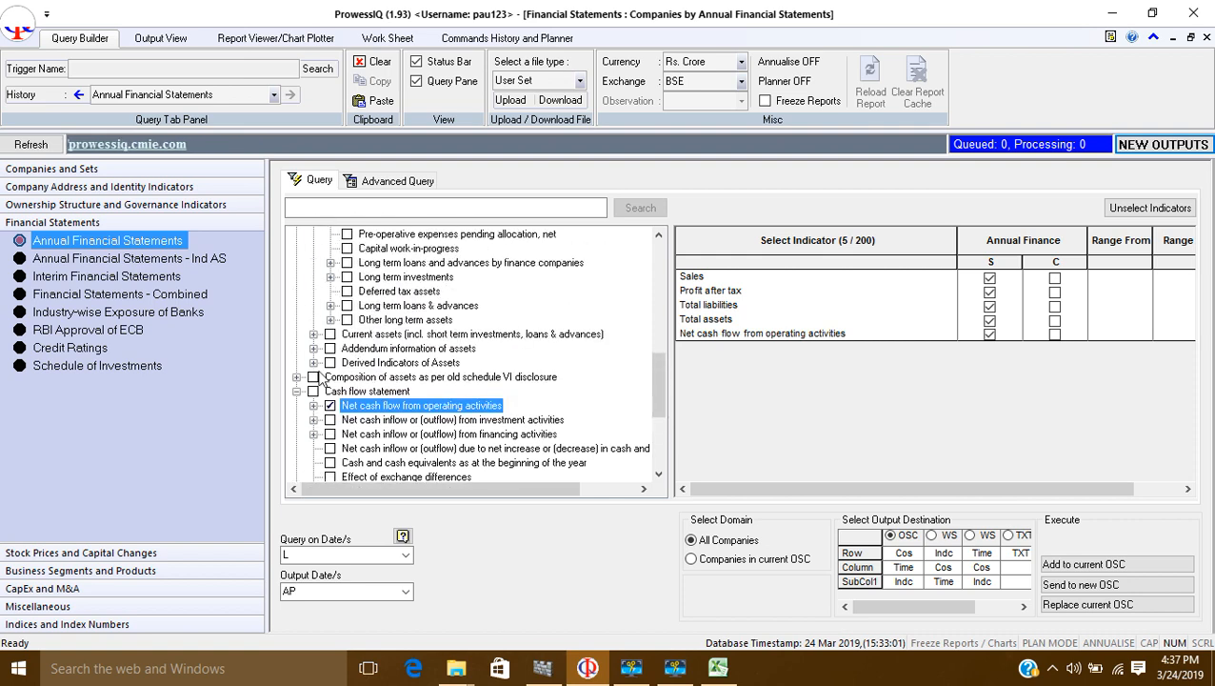
pyautogui.scroll(1, 371, 352)
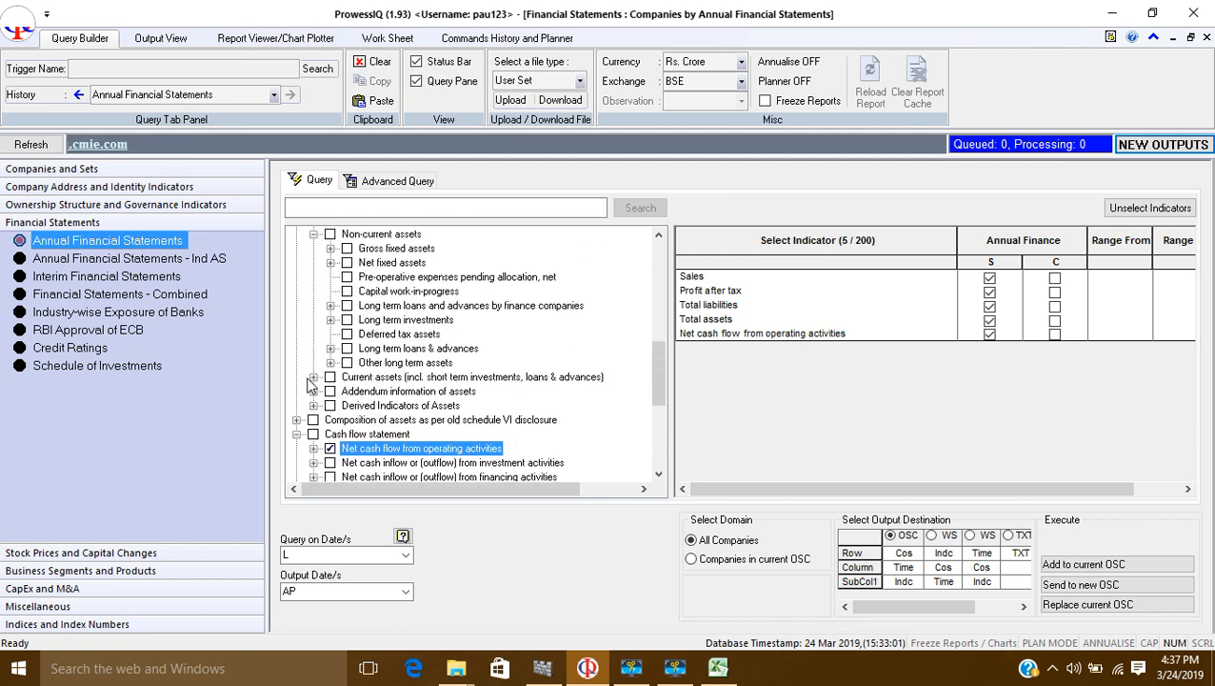
pyautogui.click(330, 377)
# - Add Long term borrowings excl current portion from Non-current liabilities under Total liabilities to the indicators
pyautogui.scroll(1, 335, 367)
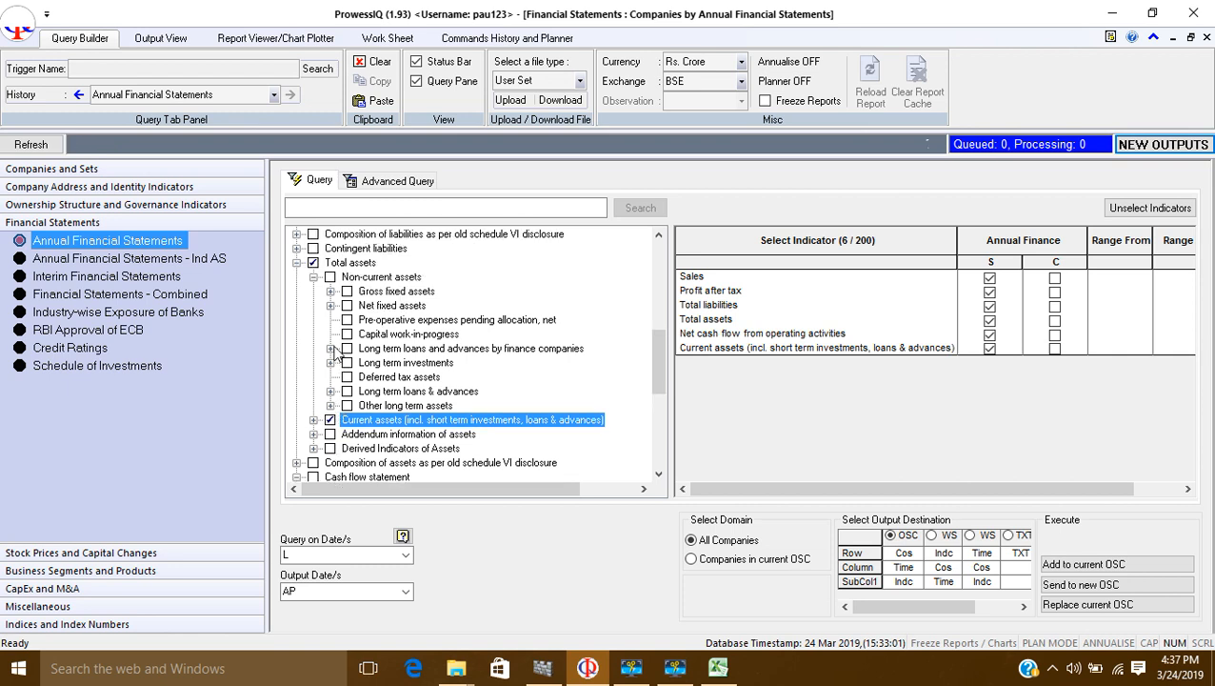
pyautogui.scroll(2, 304, 325)
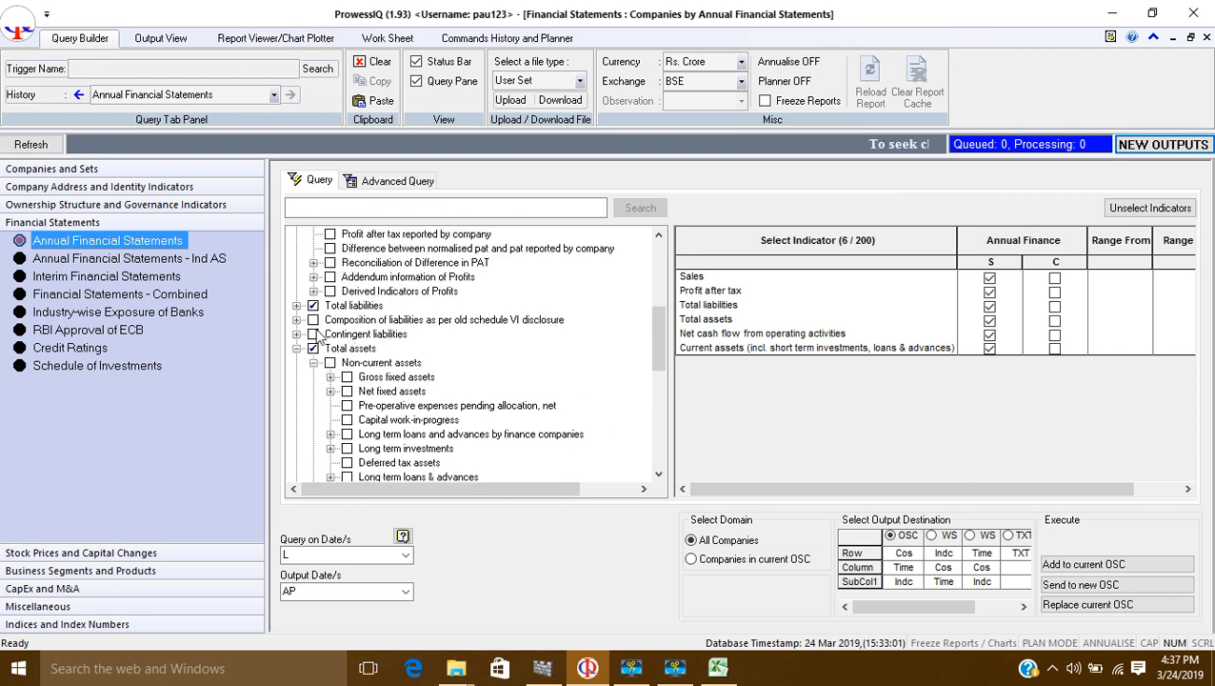
pyautogui.click(297, 306)
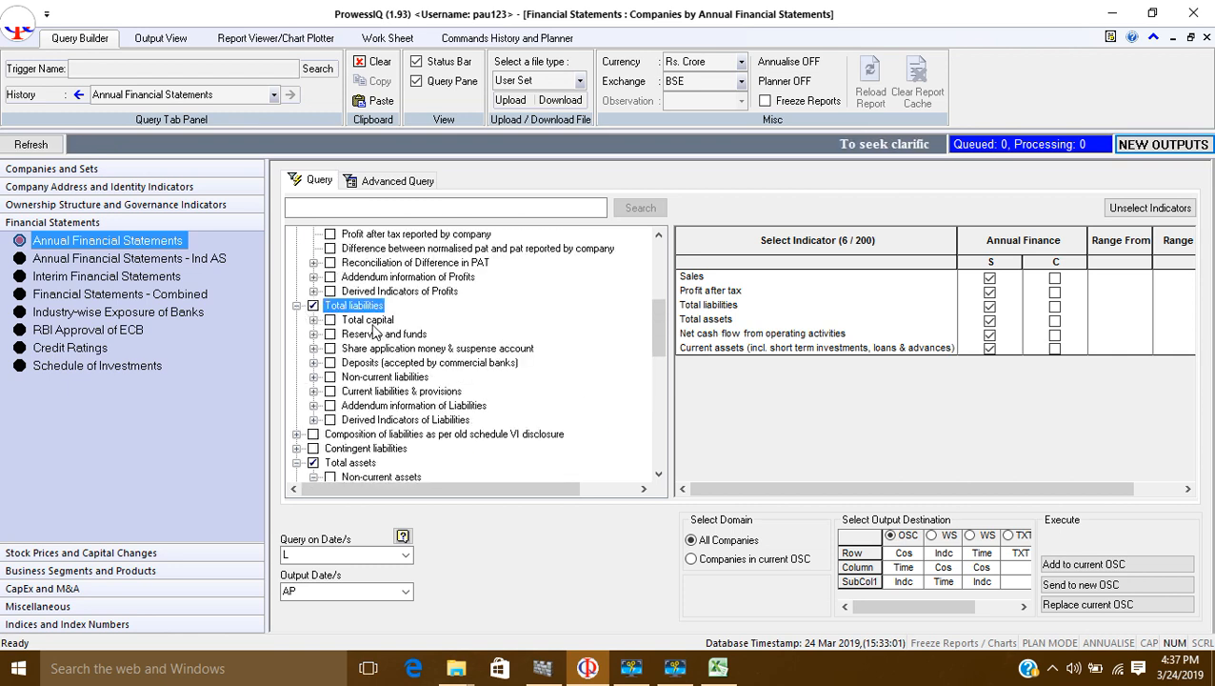
pyautogui.click(313, 378)
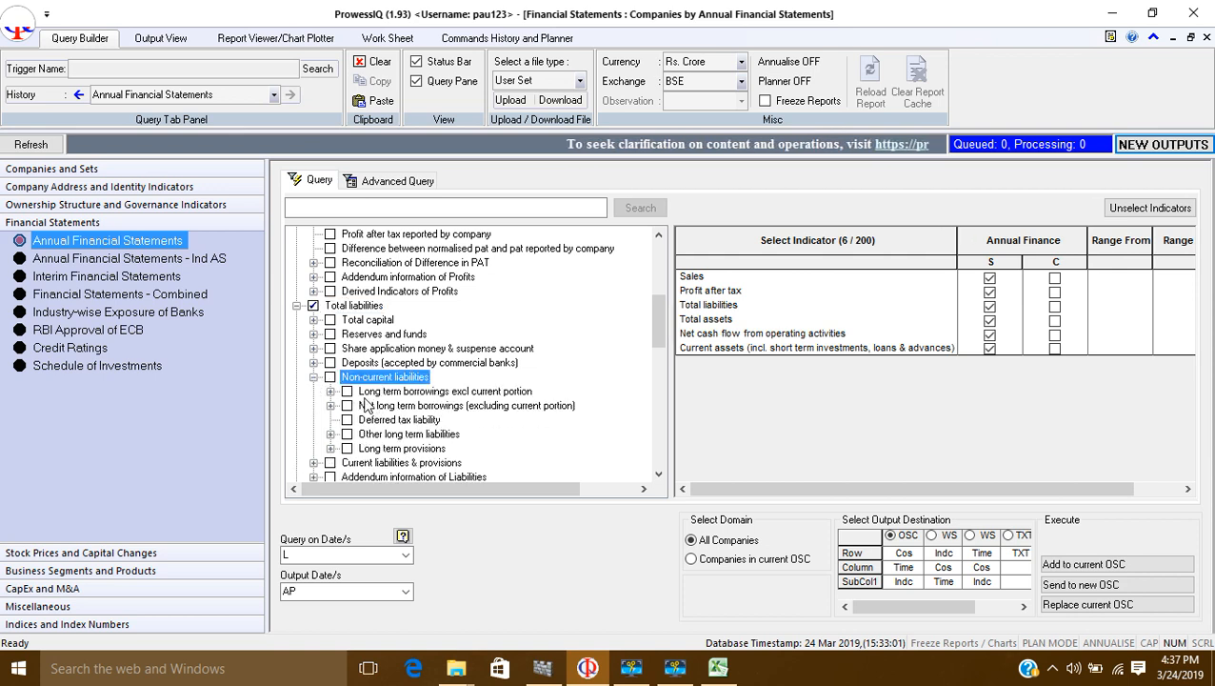
pyautogui.click(347, 392)
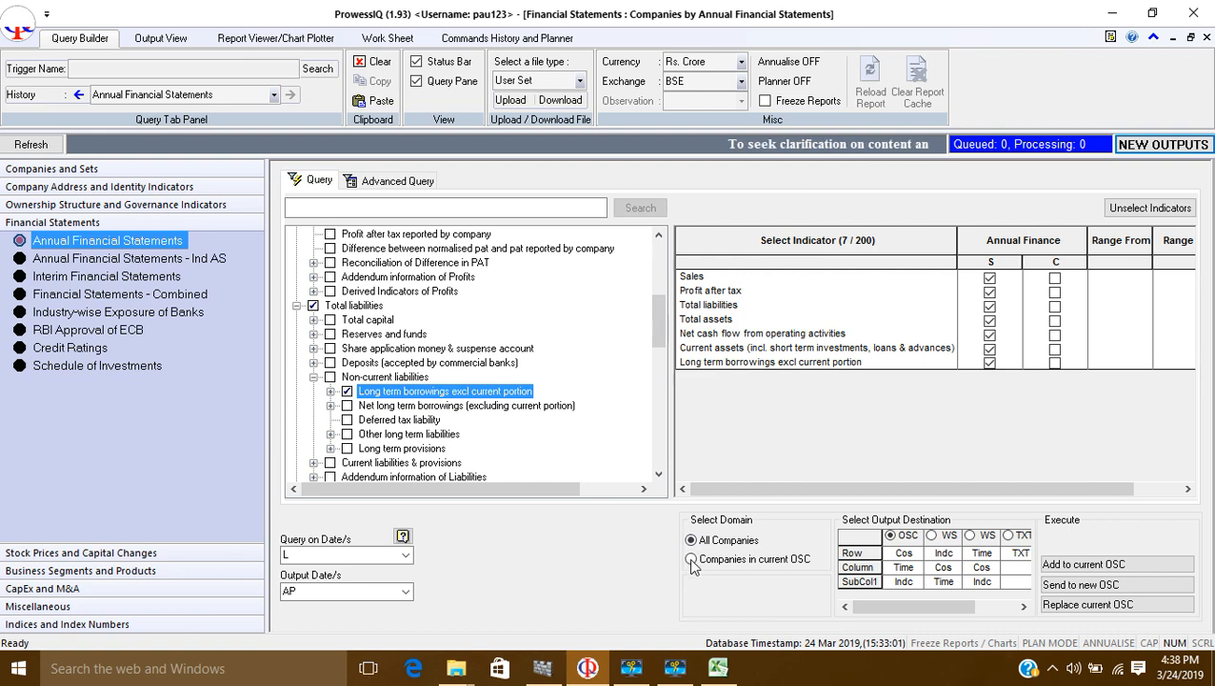
# - Limit the query to companies in the current OSC, then add the indicator data to that OSC and retrieve the output
pyautogui.click(138, 40)
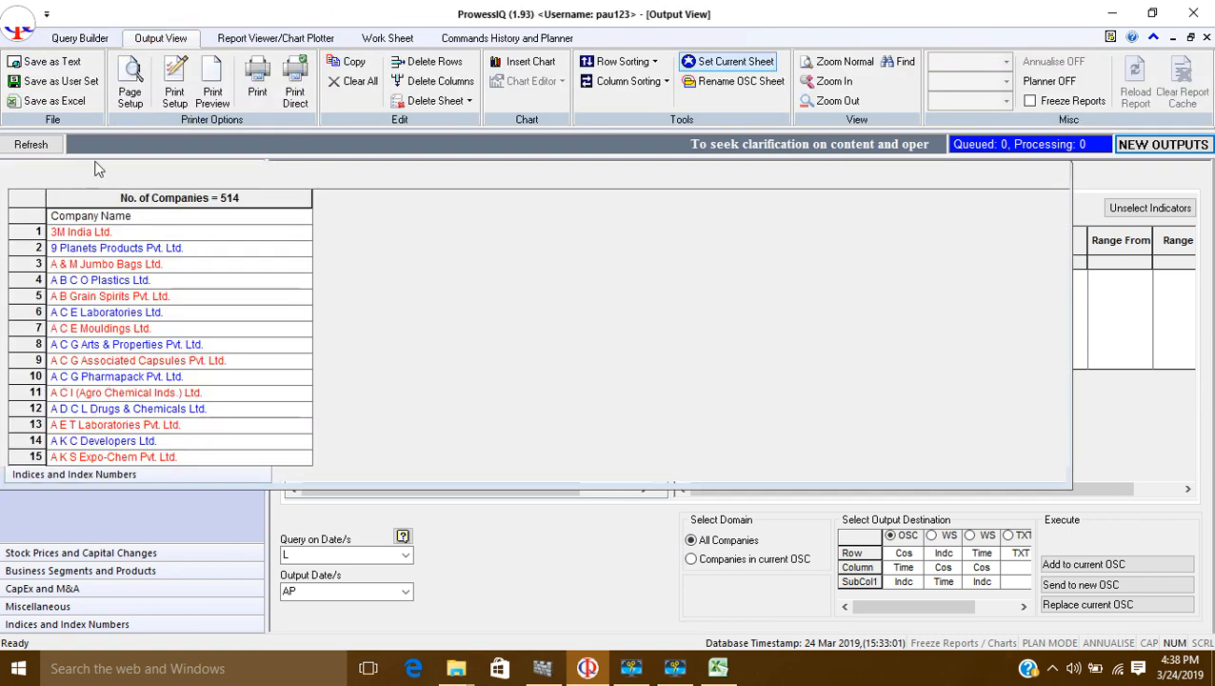
pyautogui.click(82, 40)
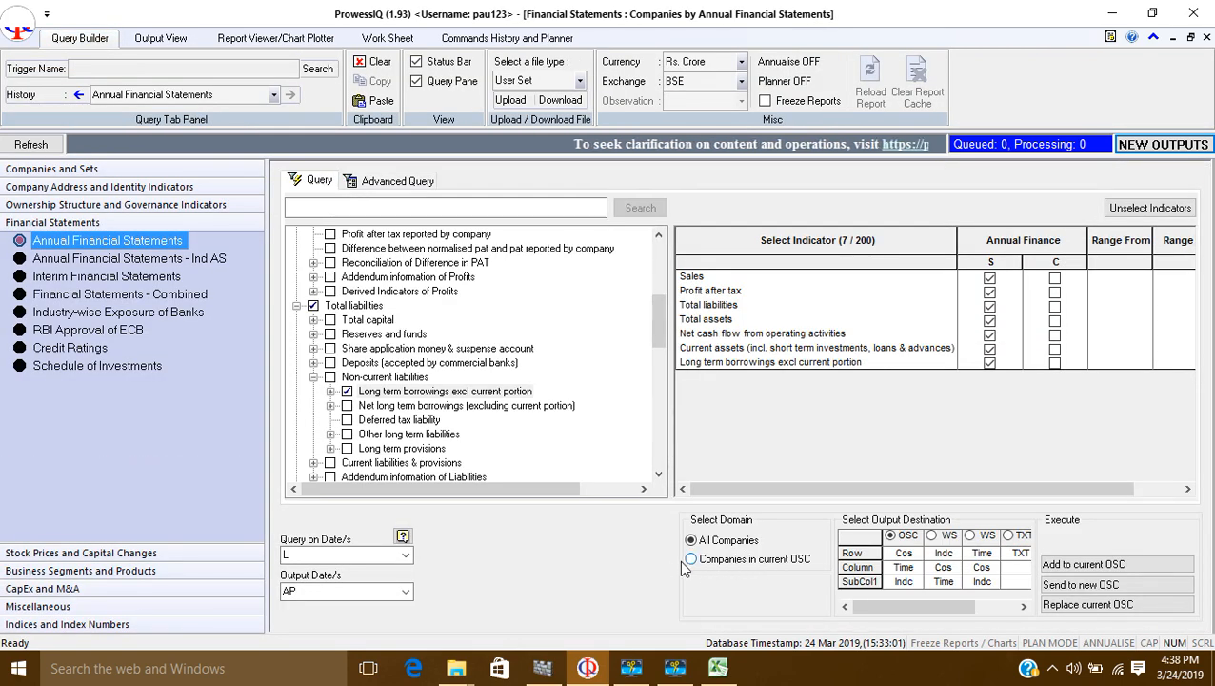
pyautogui.click(686, 562)
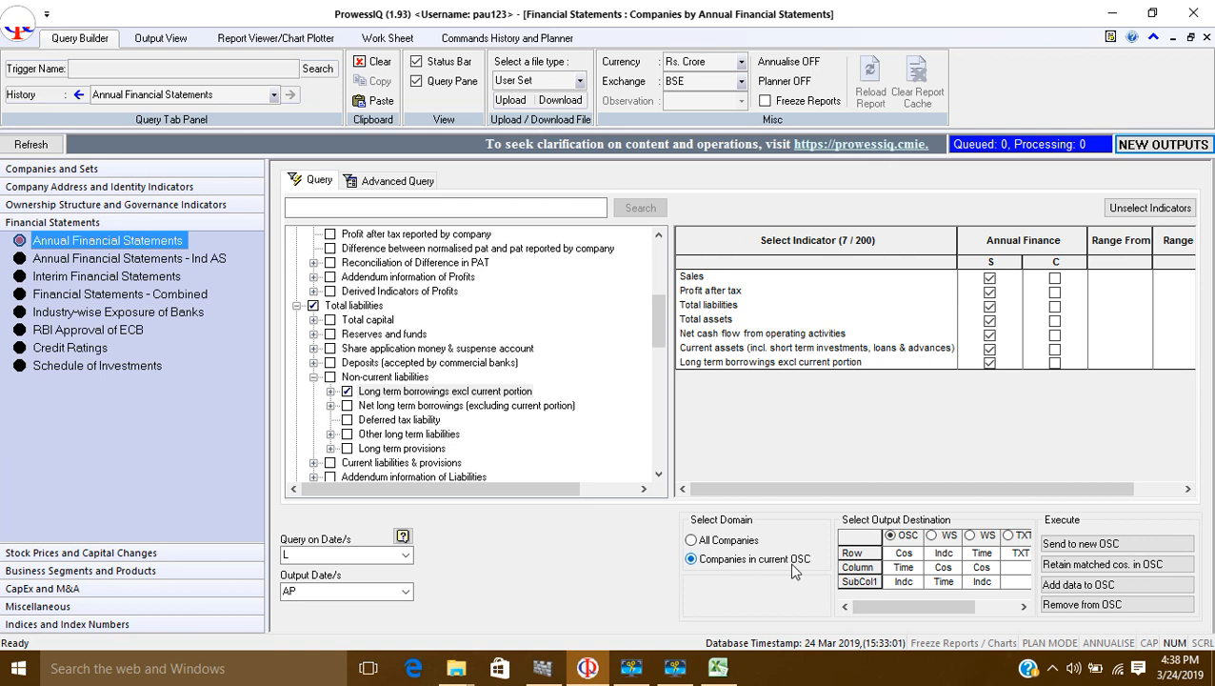
pyautogui.click(1075, 587)
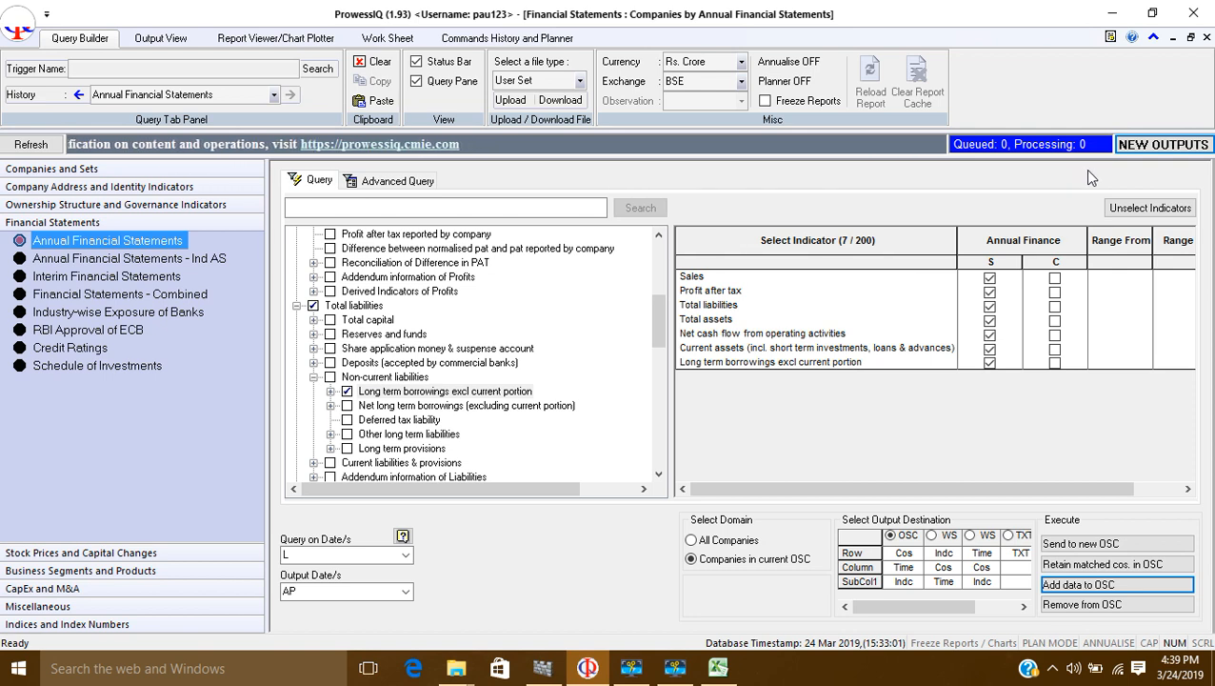
pyautogui.click(1143, 149)
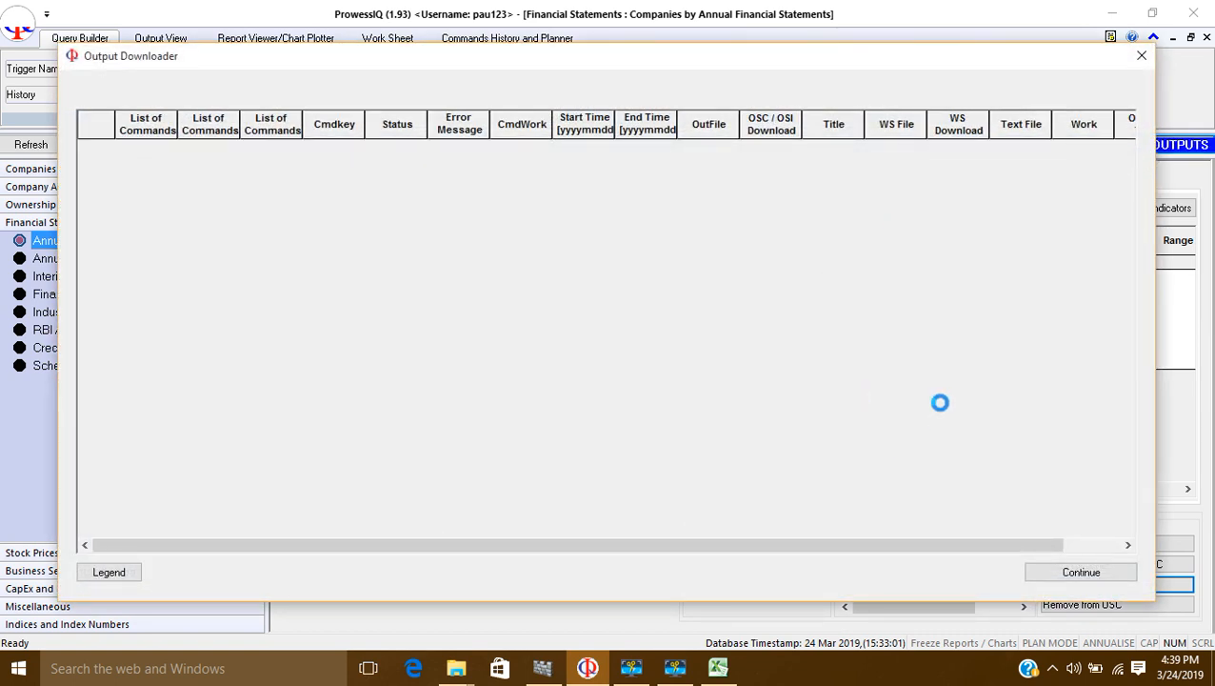
pyautogui.click(1106, 567)
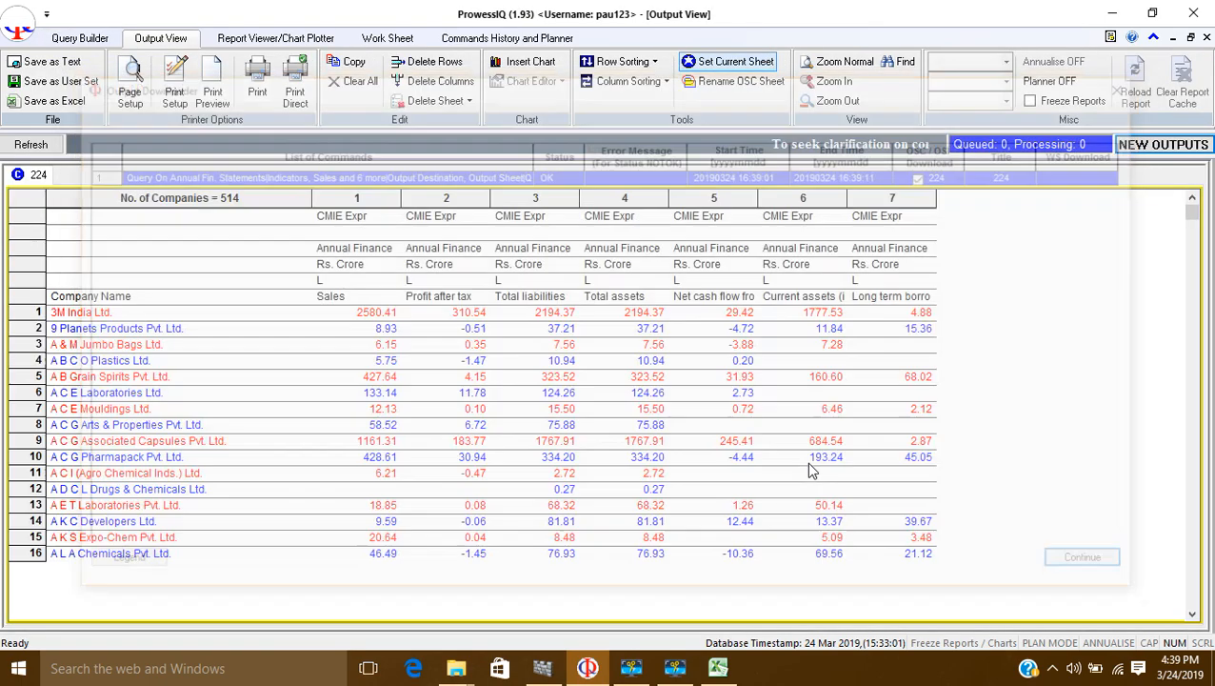
# - Review the output sheet's company data, then delete all seven indicator columns, from Sales through Long term borrowings
pyautogui.scroll(-14, 136, 354)
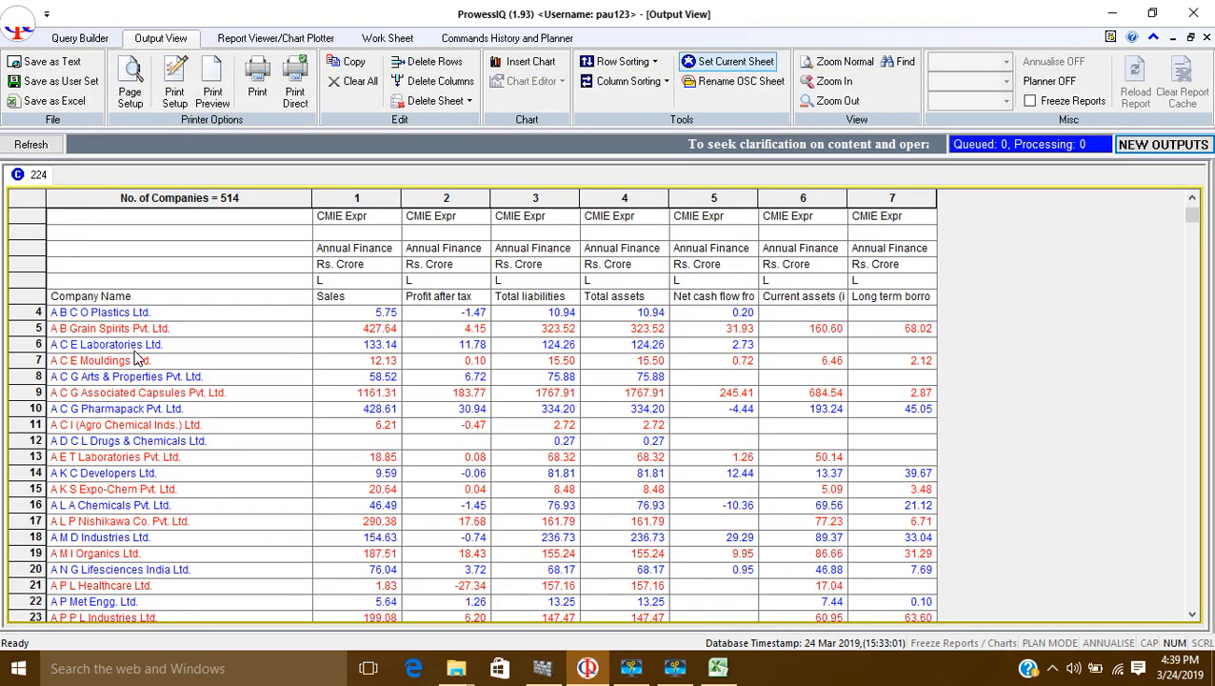
pyautogui.scroll(-14, 136, 355)
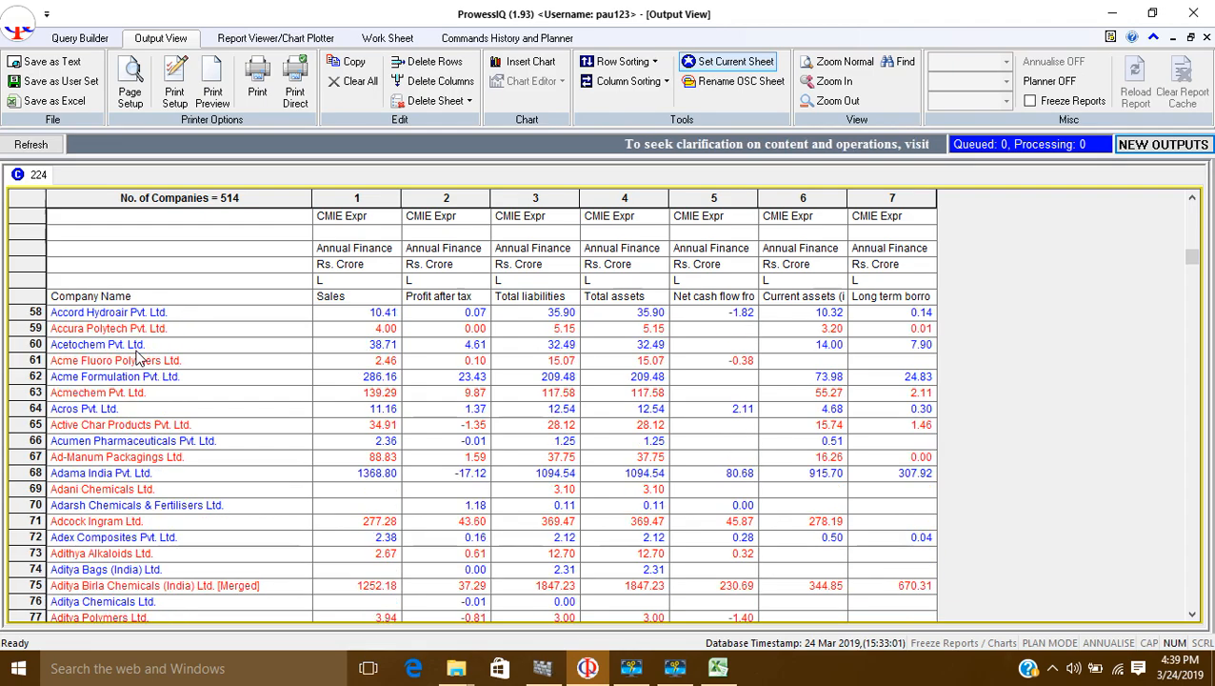
pyautogui.scroll(20, 145, 375)
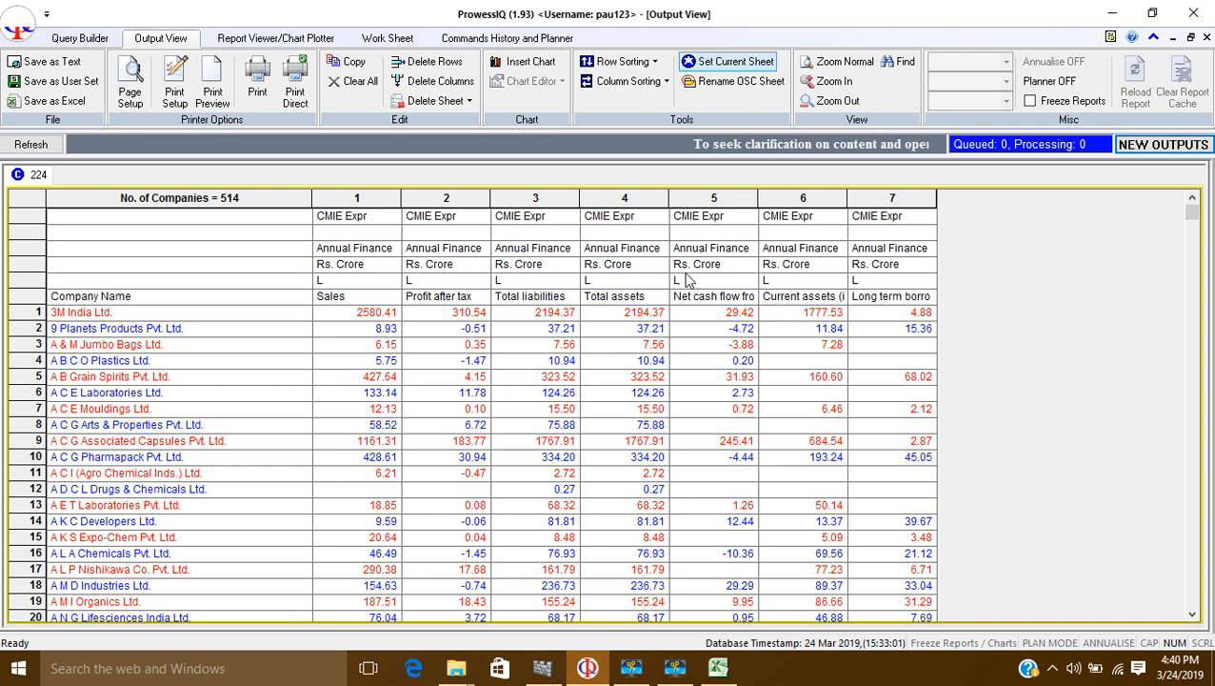
pyautogui.click(350, 197)
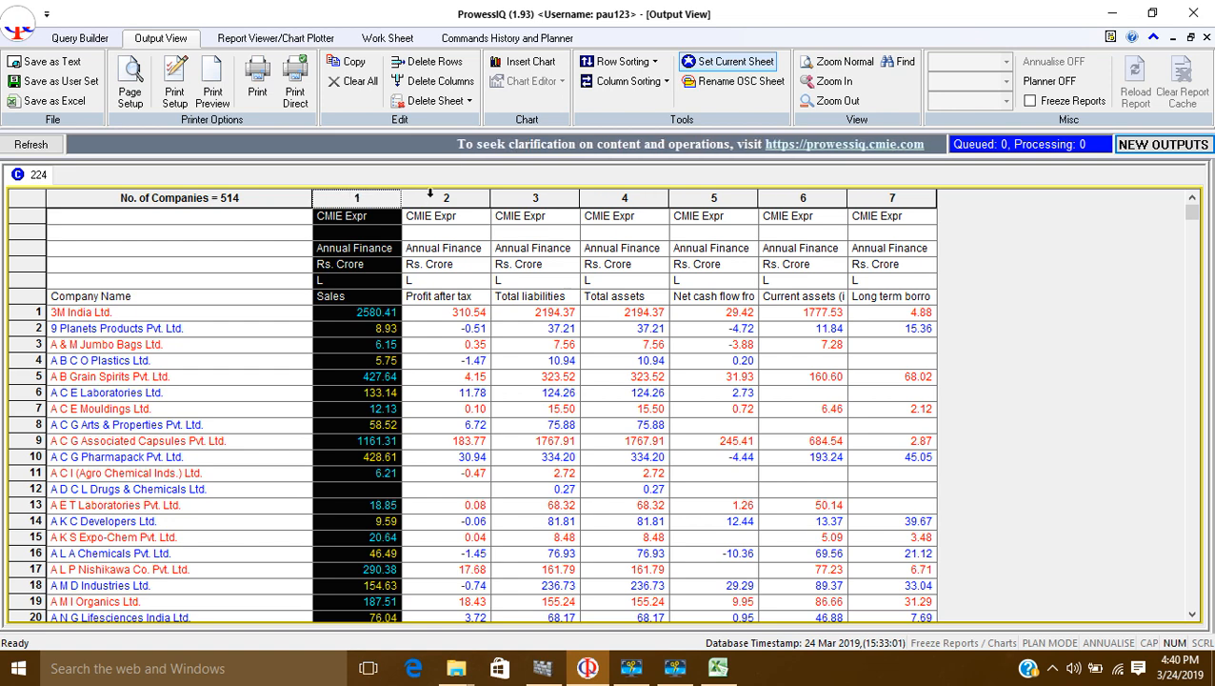
pyautogui.moveTo(372, 196); pyautogui.dragTo(922, 188)
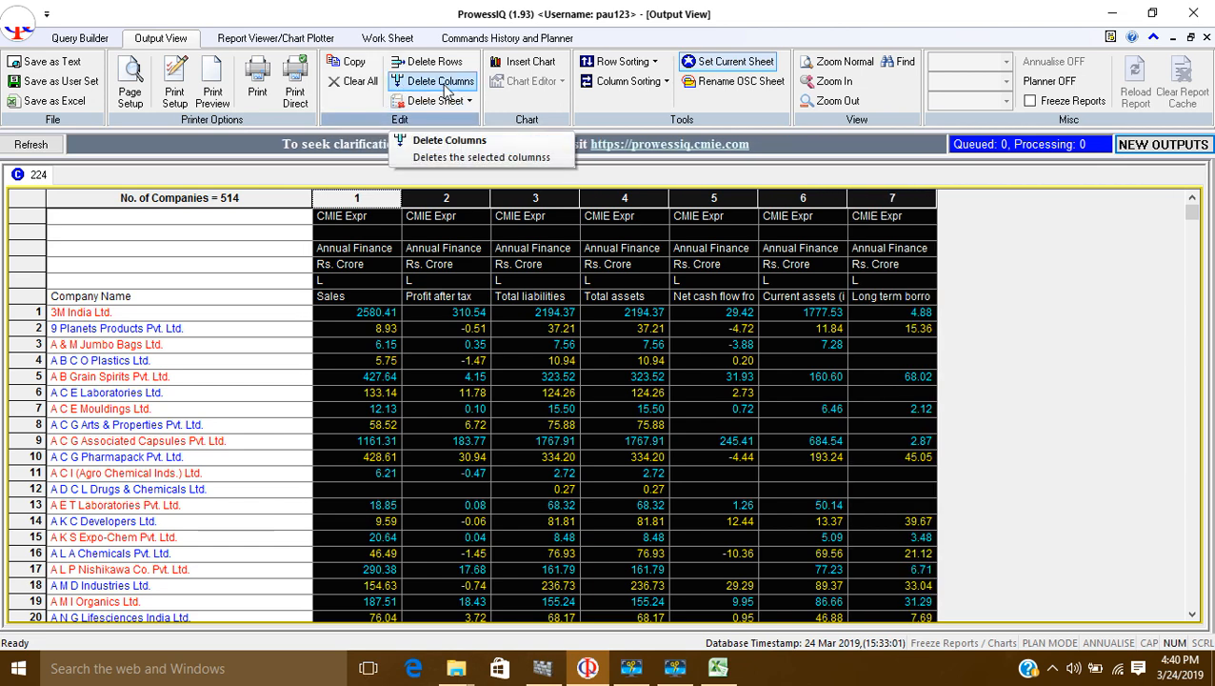
pyautogui.click(444, 86)
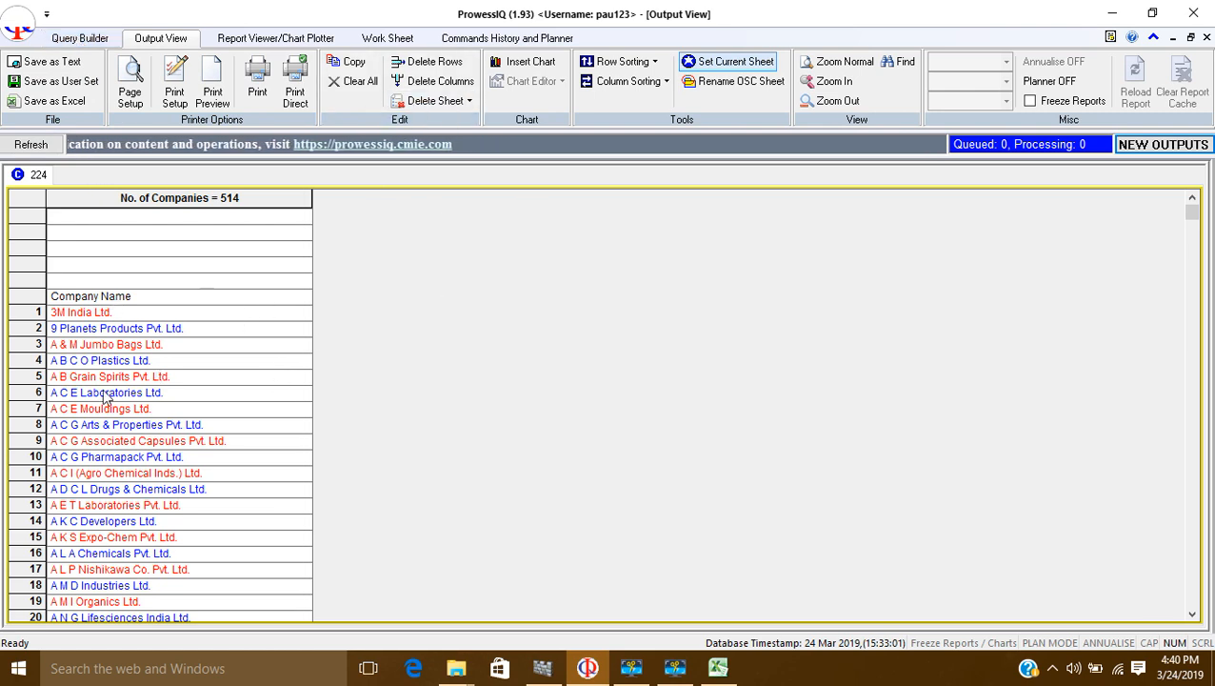
# - Return to the annual financial statements query and read the help on Query on Date/s and Output Date/s formats
pyautogui.click(81, 43)
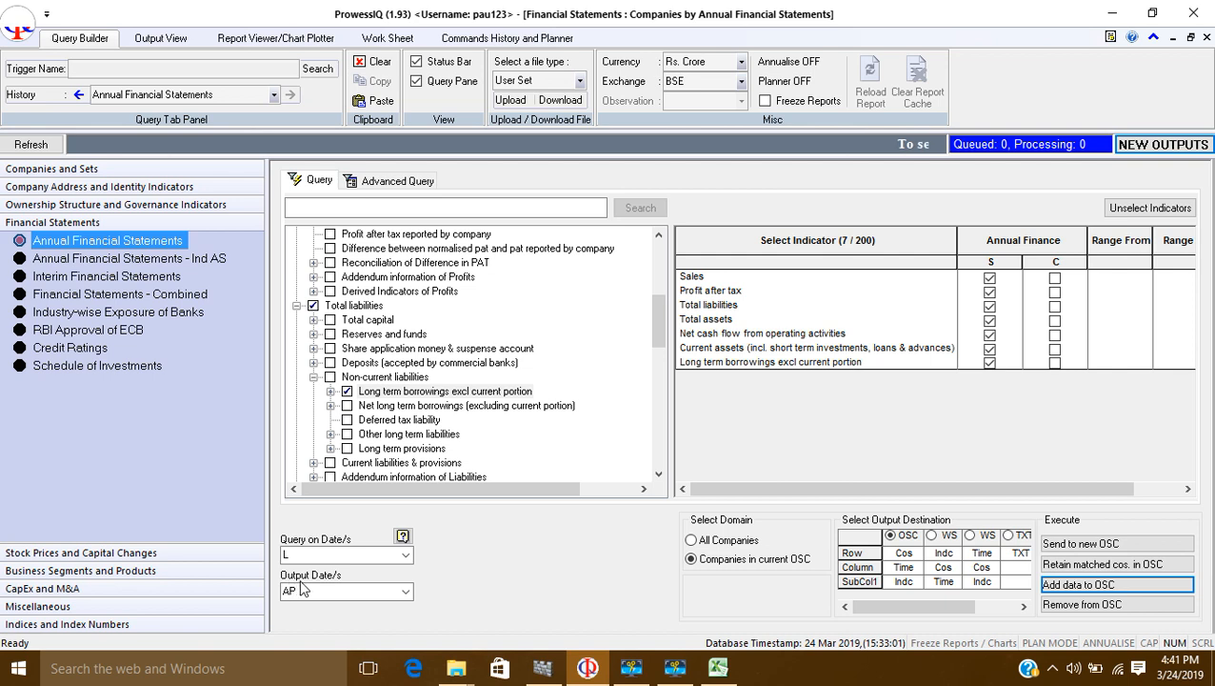
pyautogui.click(406, 591)
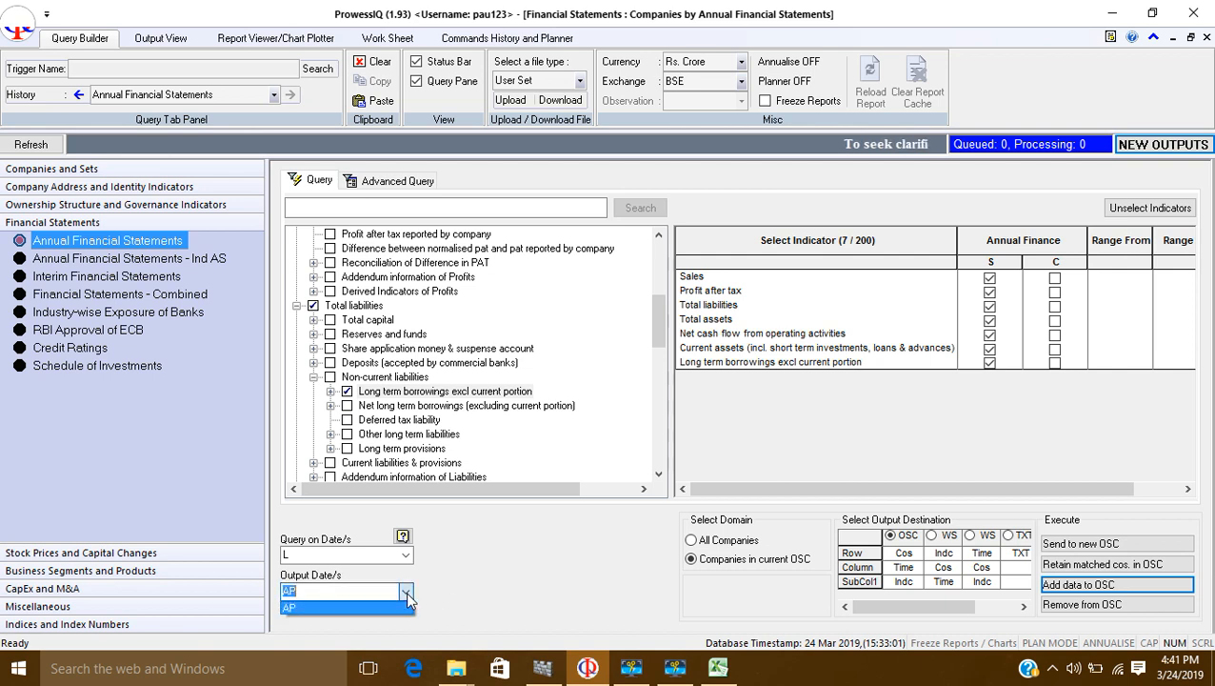
pyautogui.click(404, 538)
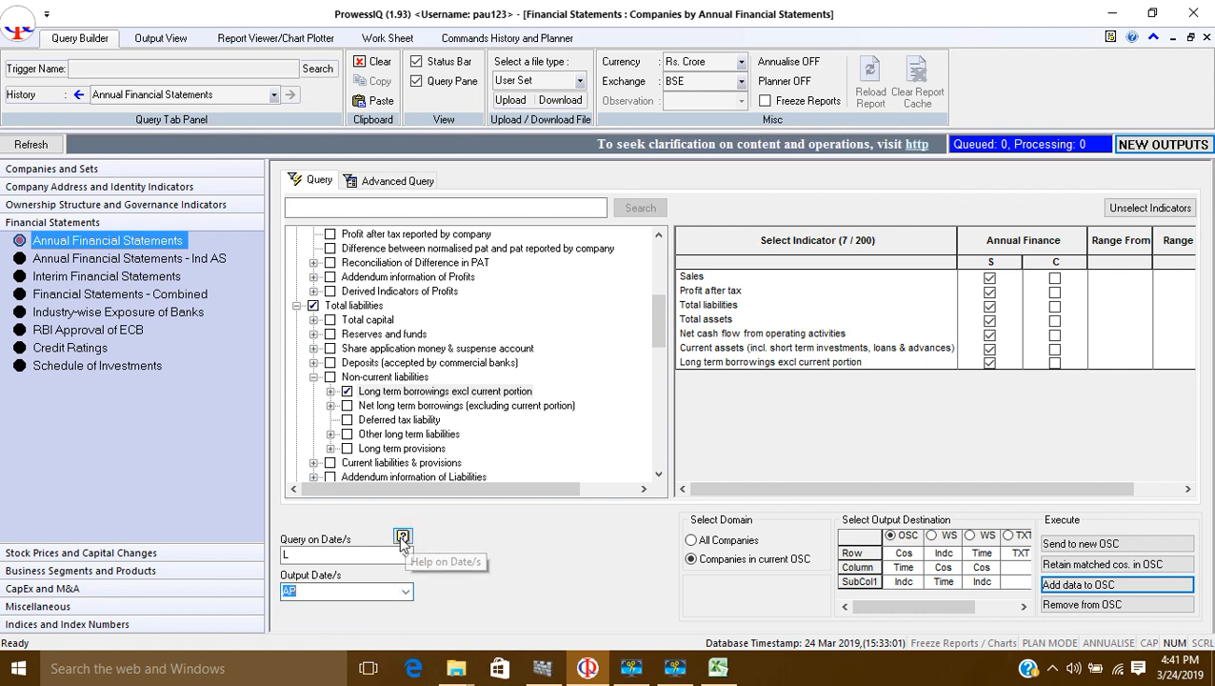
pyautogui.click(404, 538)
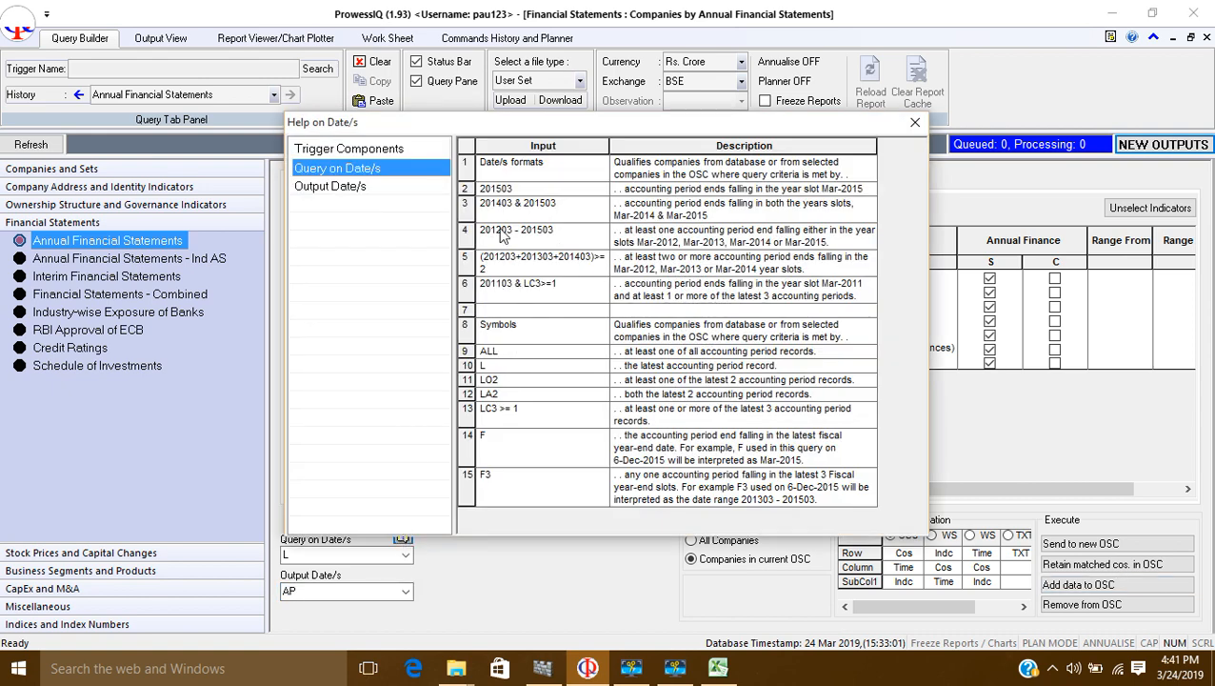
pyautogui.click(321, 194)
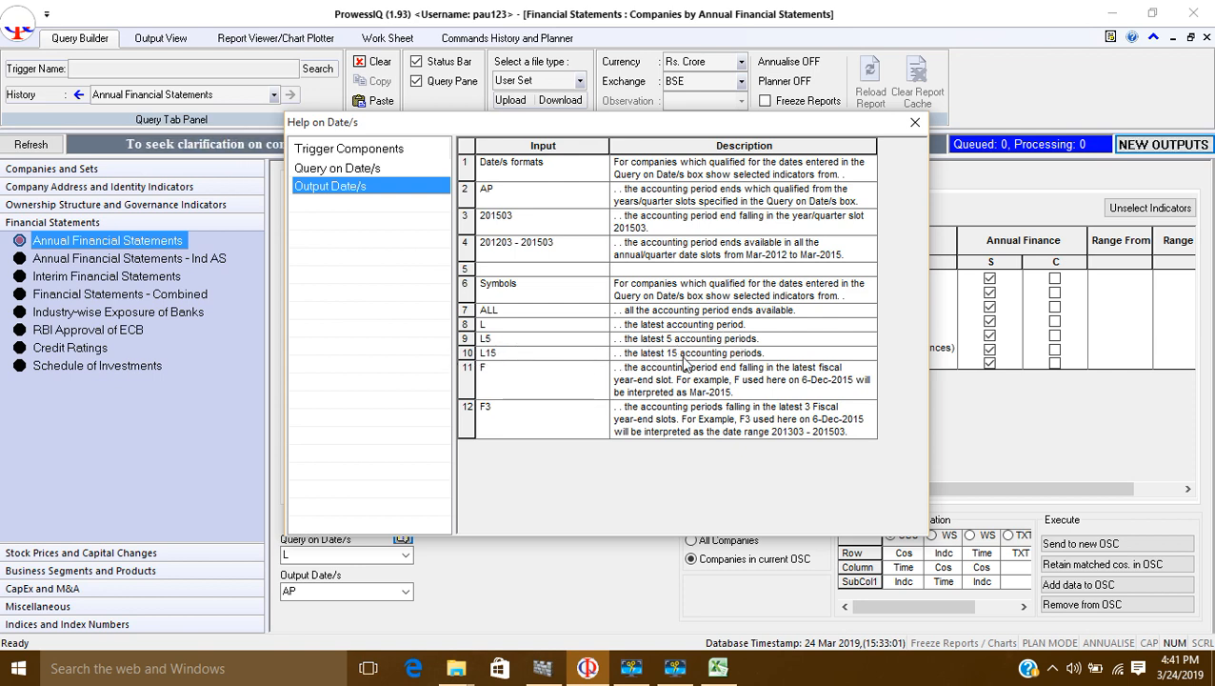
pyautogui.click(915, 124)
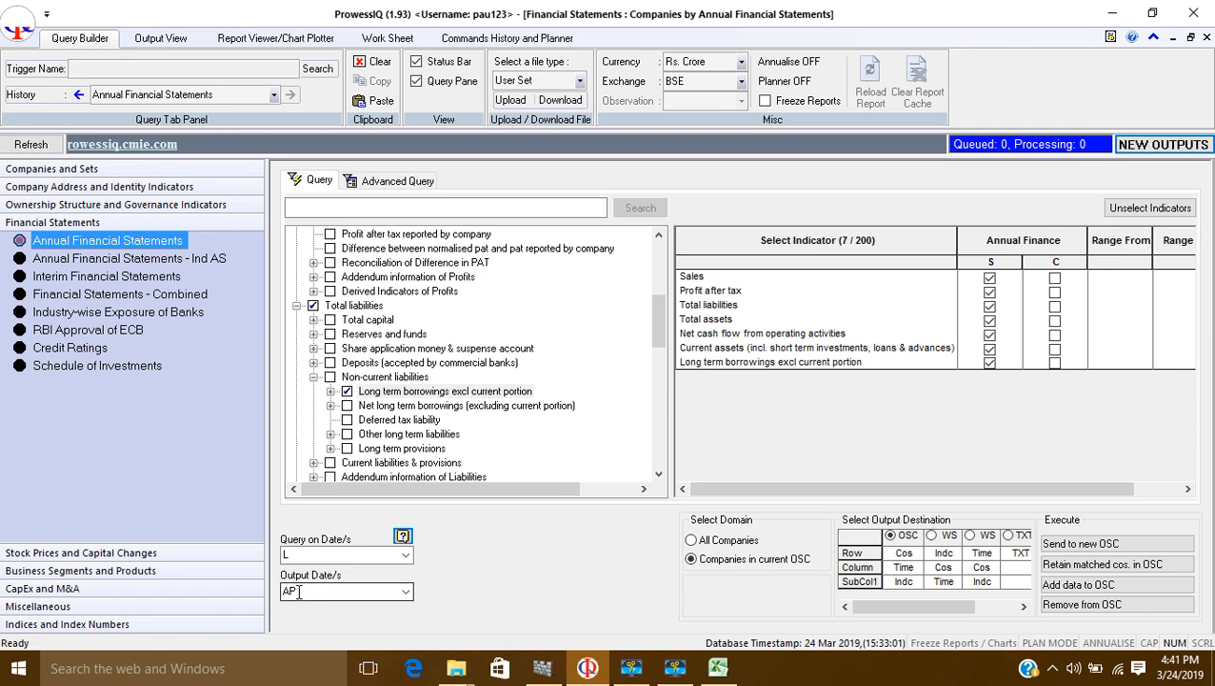
# - Set Output Date/s to L10, add the indicator data to the current OSC and retrieve the output
pyautogui.doubleClick(298, 591)
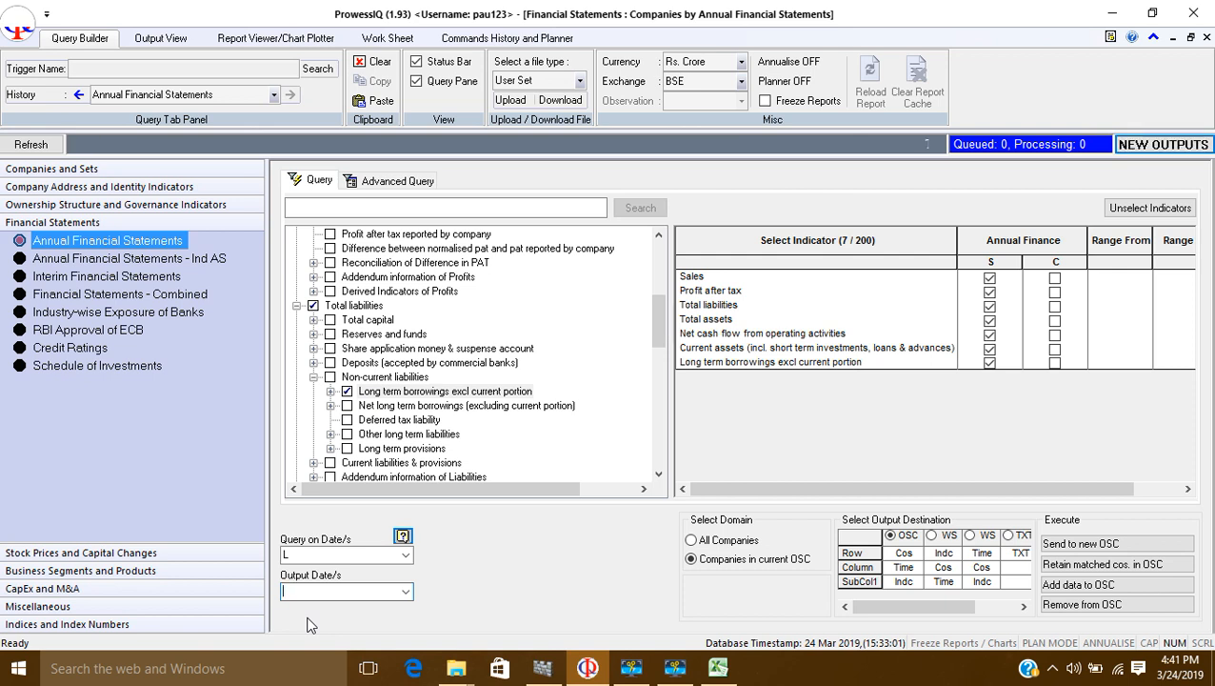
pyautogui.write('L1')
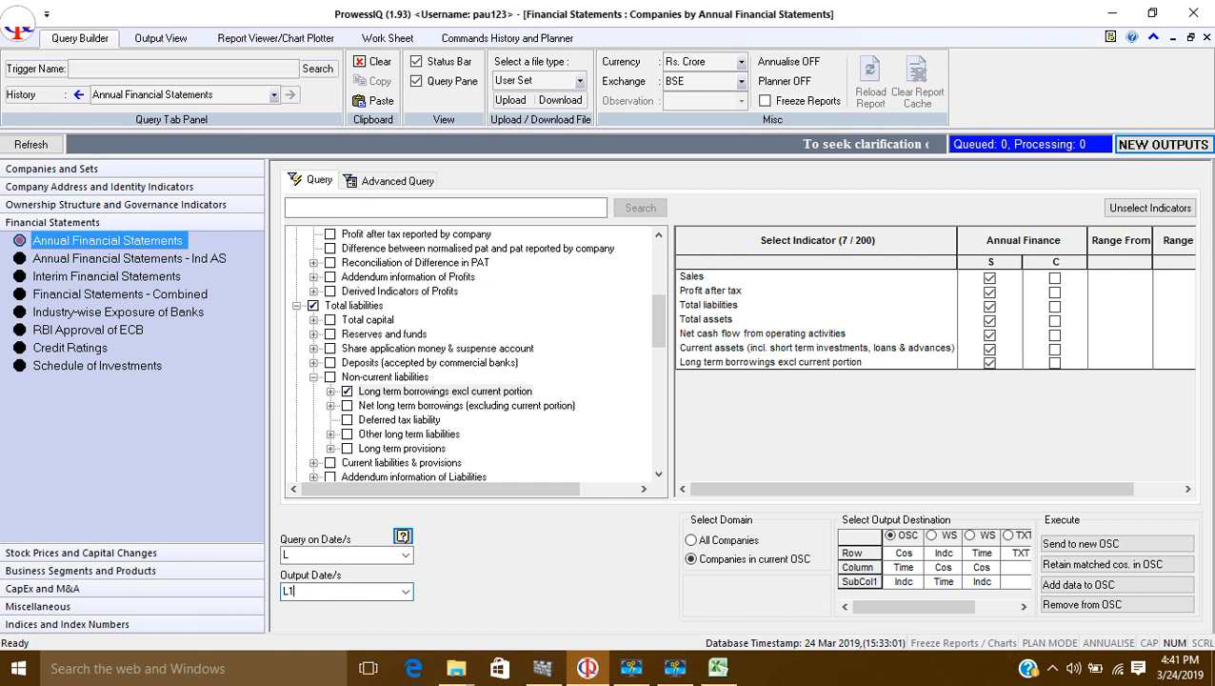
pyautogui.write('0')
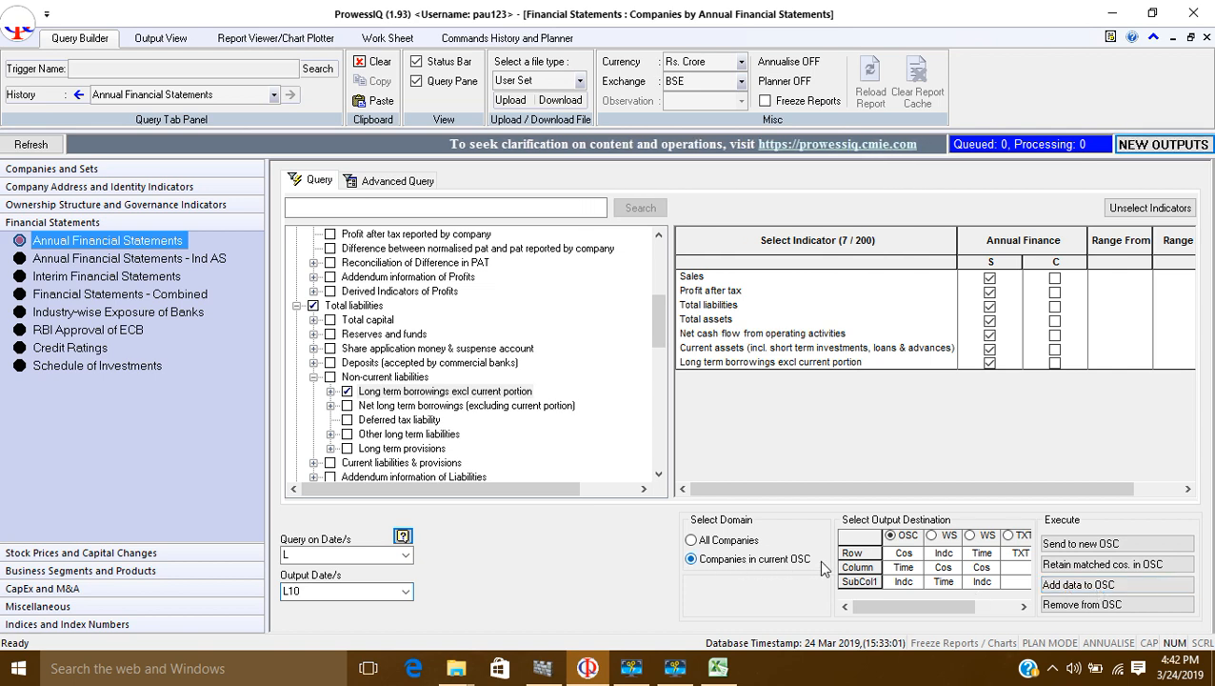
pyautogui.click(1097, 586)
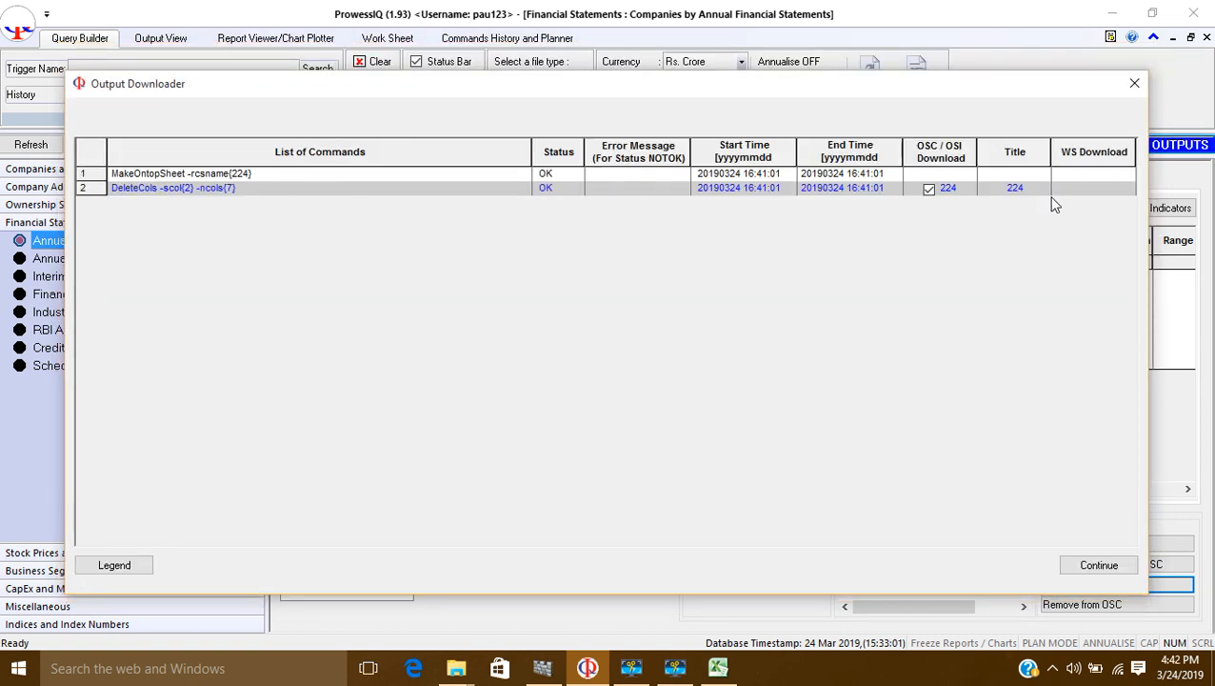
pyautogui.click(1095, 568)
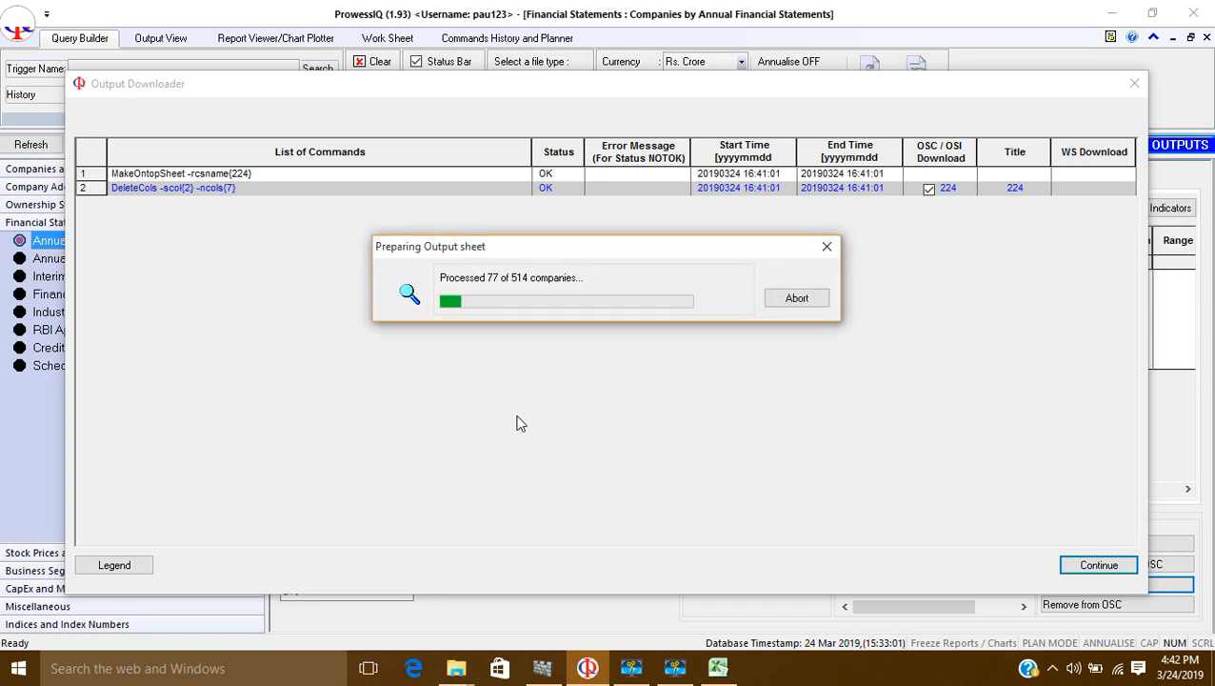
pyautogui.click(675, 667)
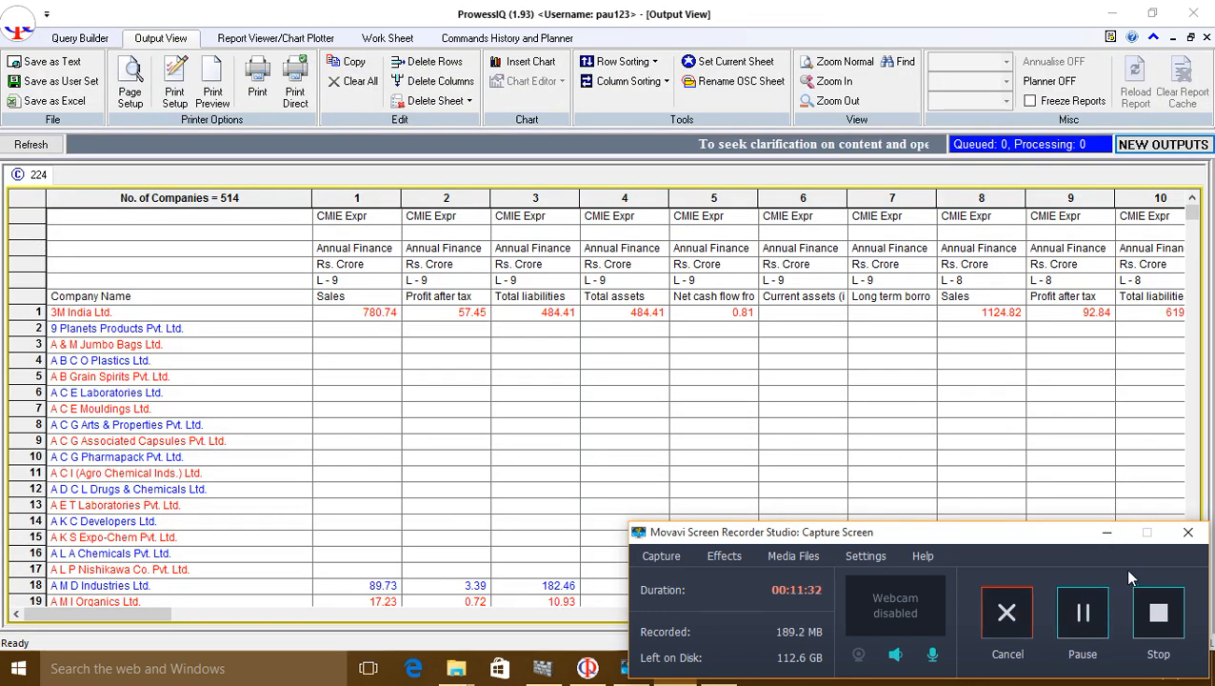
pyautogui.click(1107, 533)
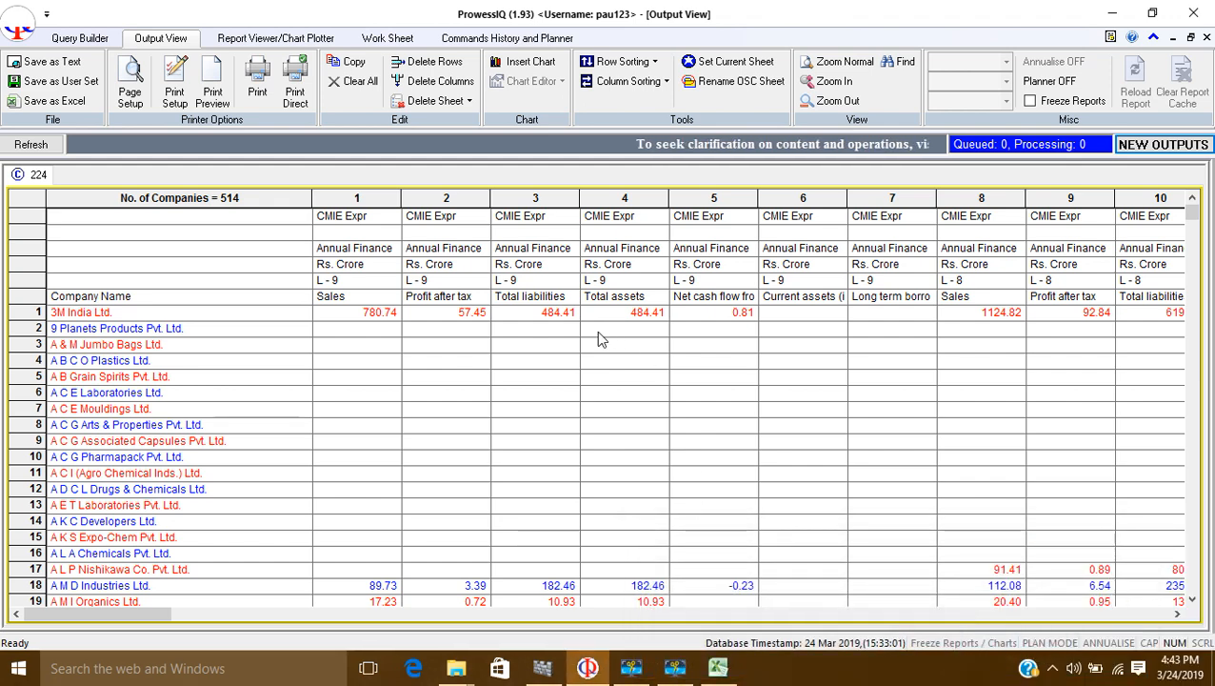
pyautogui.click(672, 671)
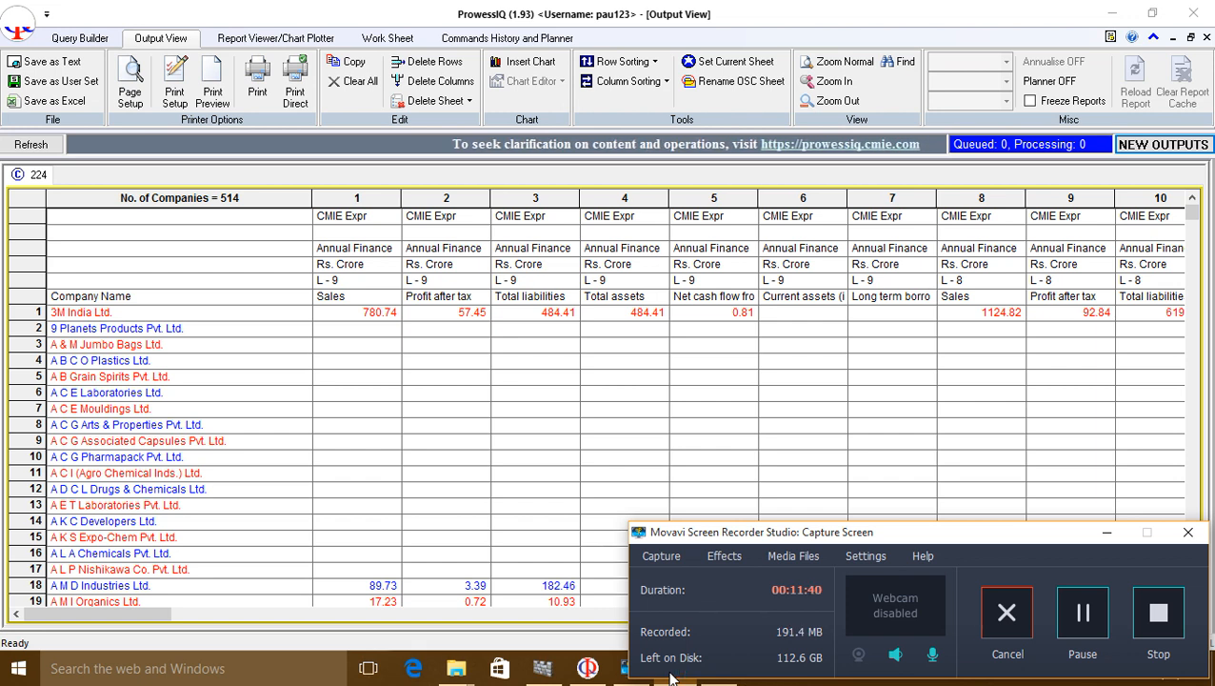
pyautogui.click(1106, 533)
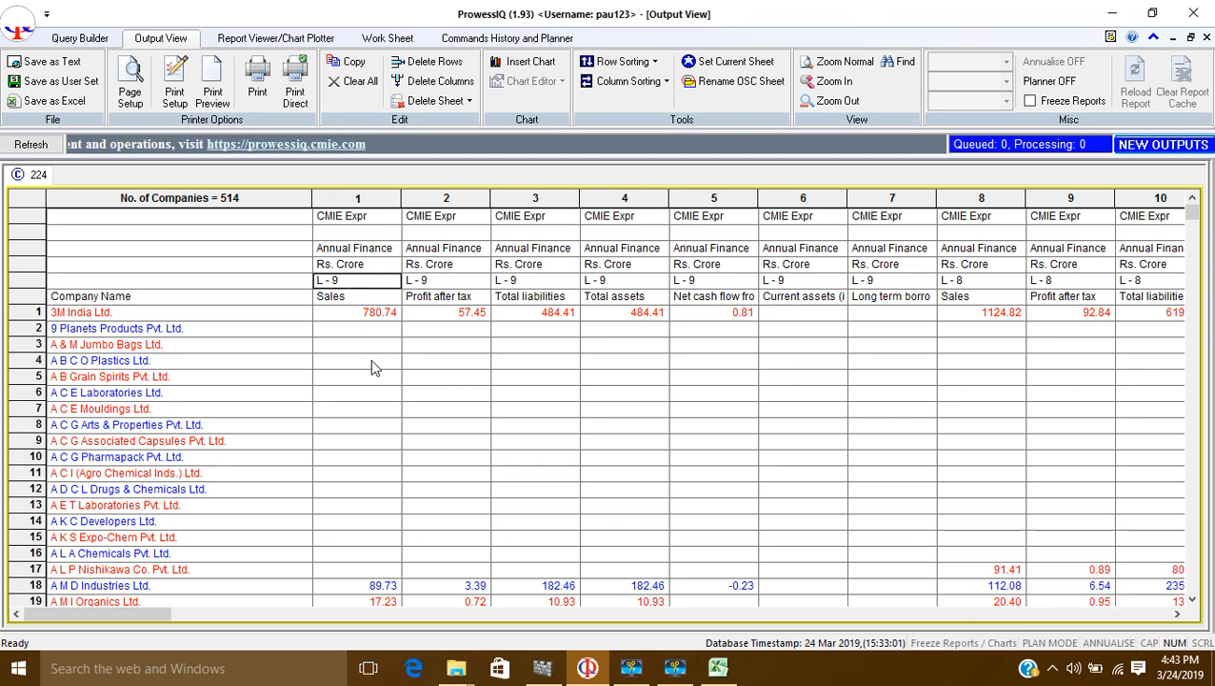
# - Look across the output sheet's period columns, from Sales for L - 9 to Long term borrowings for L
pyautogui.press('Right')
pyautogui.press('Right')
pyautogui.press('Right')
pyautogui.press('Right')
pyautogui.press('Right')
pyautogui.press('Right')
pyautogui.press('Right')
pyautogui.press('Right')
pyautogui.press('Right')
pyautogui.press('Right')
pyautogui.press('Right')
pyautogui.press('Right')
pyautogui.press('Right')
pyautogui.press('Right')
pyautogui.press('Right')
pyautogui.press('Right')
pyautogui.press('Right')
pyautogui.press('Right')
pyautogui.press('Right')
pyautogui.press('Right')
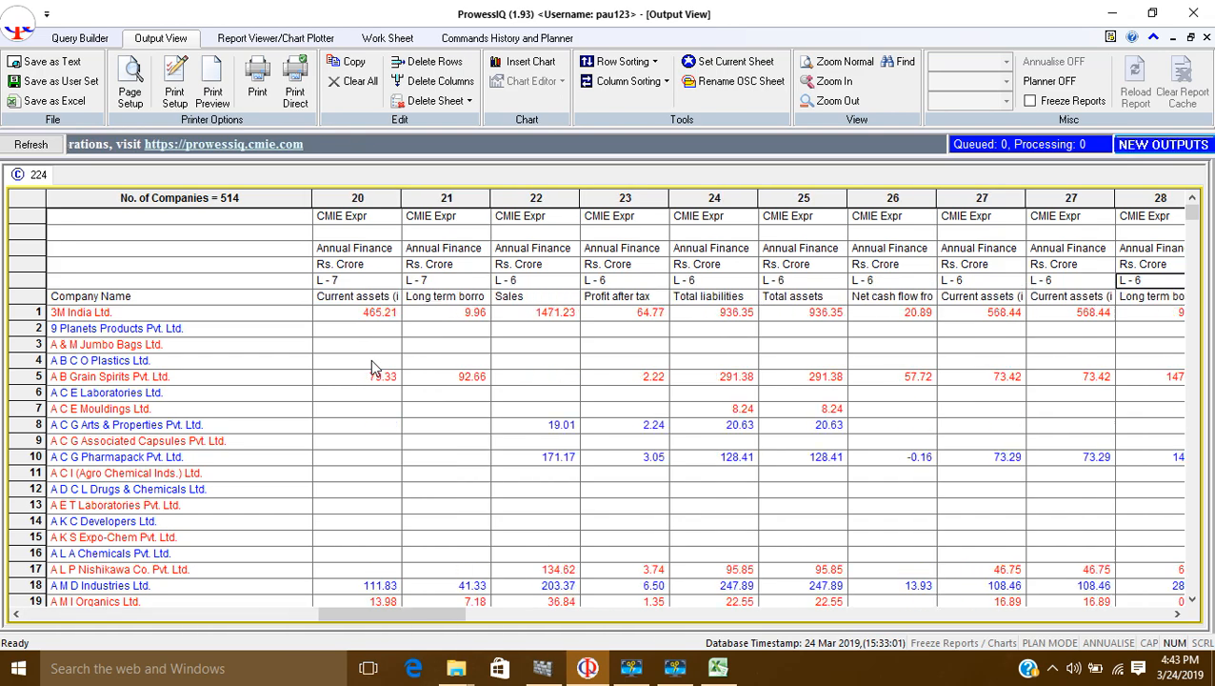
pyautogui.press('Right')
pyautogui.press('Right')
pyautogui.press('Right')
pyautogui.press('Right')
pyautogui.press('Right')
pyautogui.press('Right')
pyautogui.press('Right')
pyautogui.press('Right')
pyautogui.press('Right')
pyautogui.press('Right')
pyautogui.press('Right')
pyautogui.press('Right')
pyautogui.press('Right')
pyautogui.press('Right')
pyautogui.press('Right')
pyautogui.press('Right')
pyautogui.press('Right')
pyautogui.press('Right')
pyautogui.press('Right')
pyautogui.press('Right')
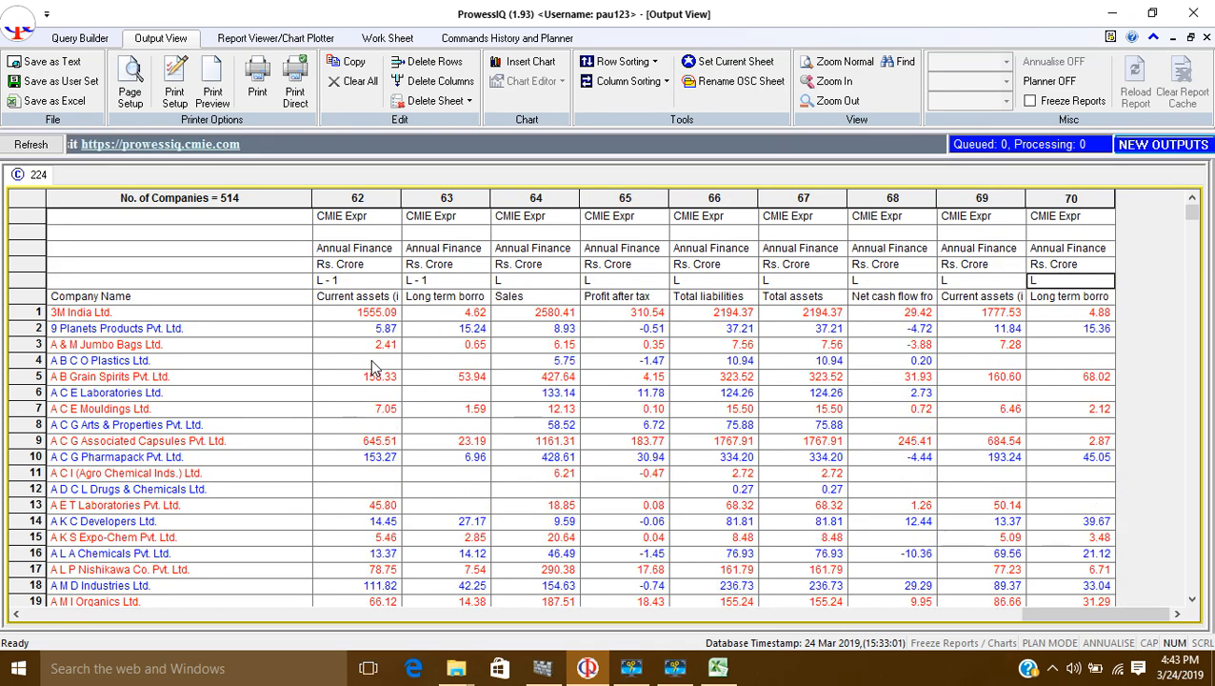
# - Look back through the indicator columns period by period, from L to L - 9
pyautogui.press('Left')
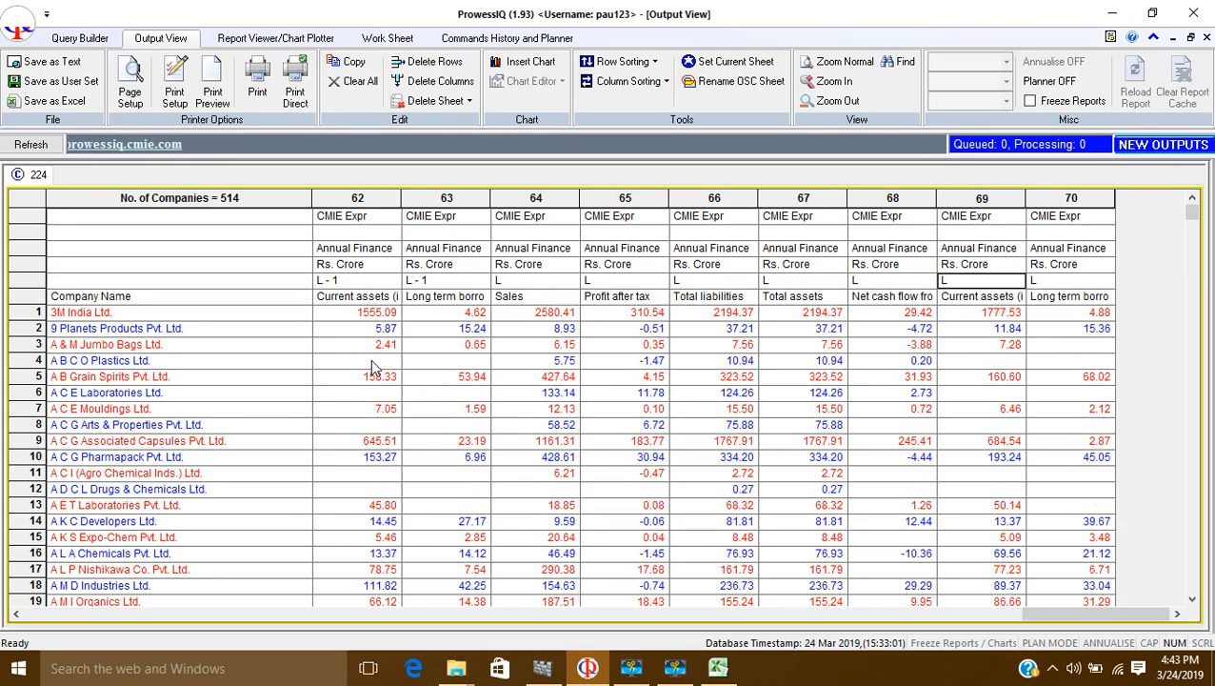
pyautogui.press('Left')
pyautogui.press('Left')
pyautogui.press('Left')
pyautogui.press('Left')
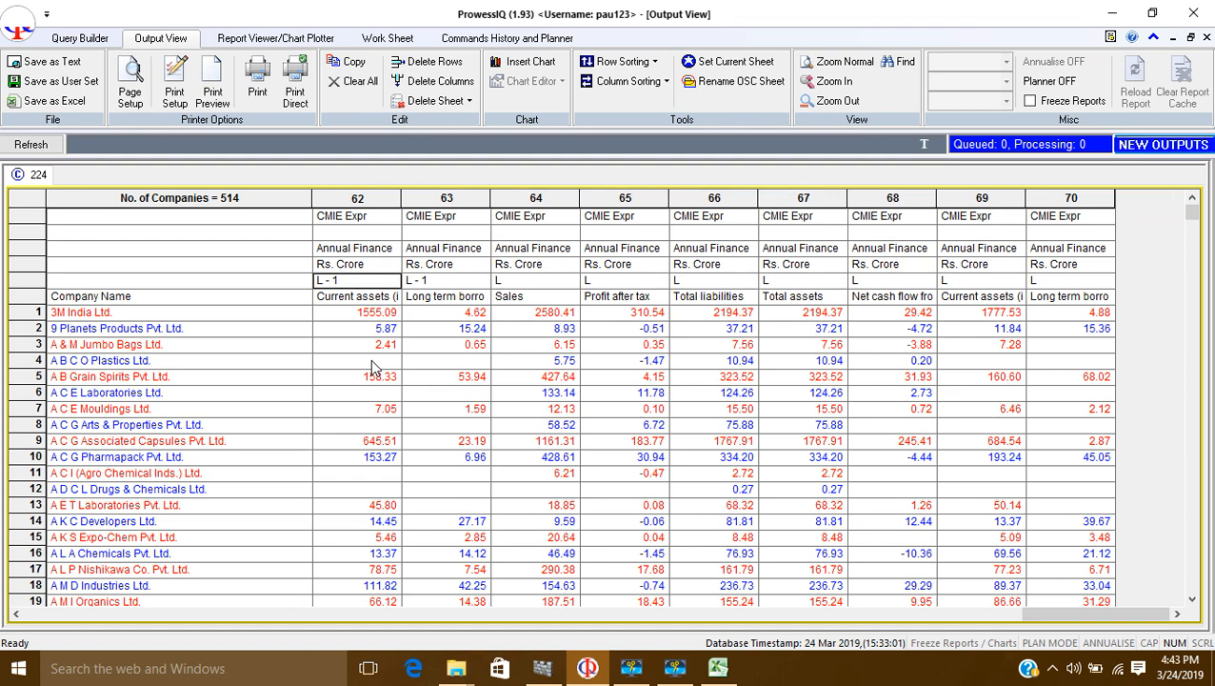
pyautogui.press('Left')
pyautogui.press('Left')
pyautogui.press('Left')
pyautogui.press('Left')
pyautogui.press('Left')
pyautogui.press('Left')
pyautogui.press('Left')
pyautogui.press('Left')
pyautogui.press('Left')
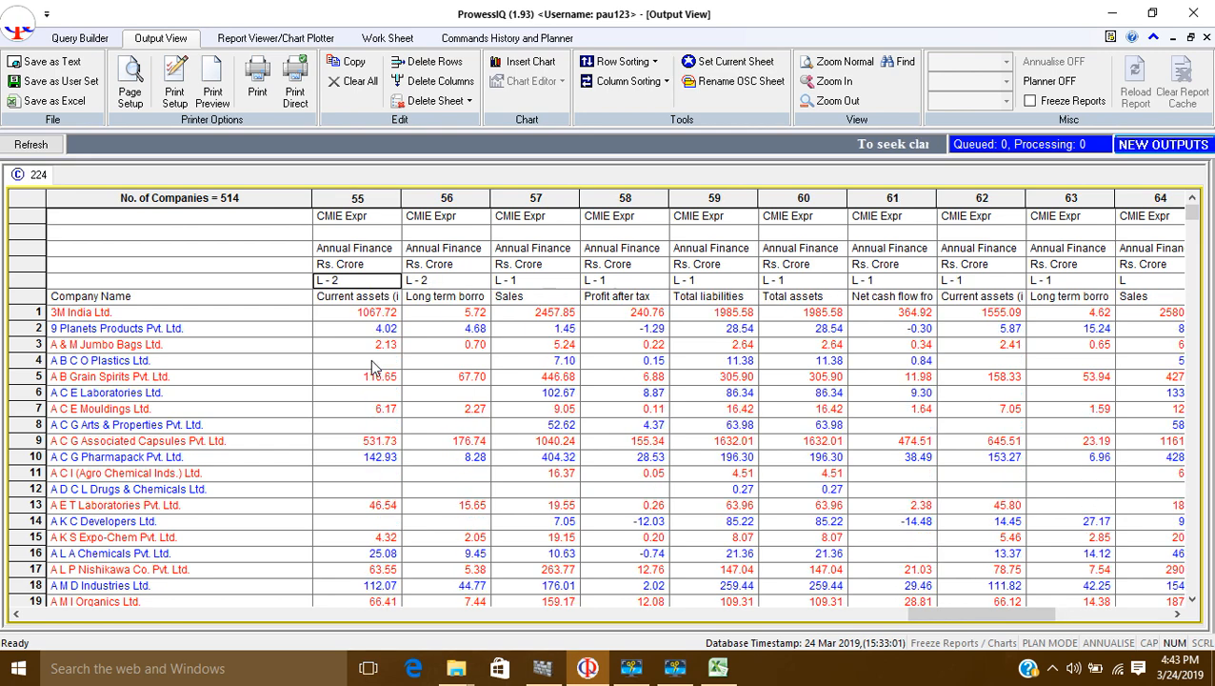
pyautogui.press('Left')
pyautogui.press('Left')
pyautogui.press('Left')
pyautogui.press('Left')
pyautogui.press('Left')
pyautogui.press('Left')
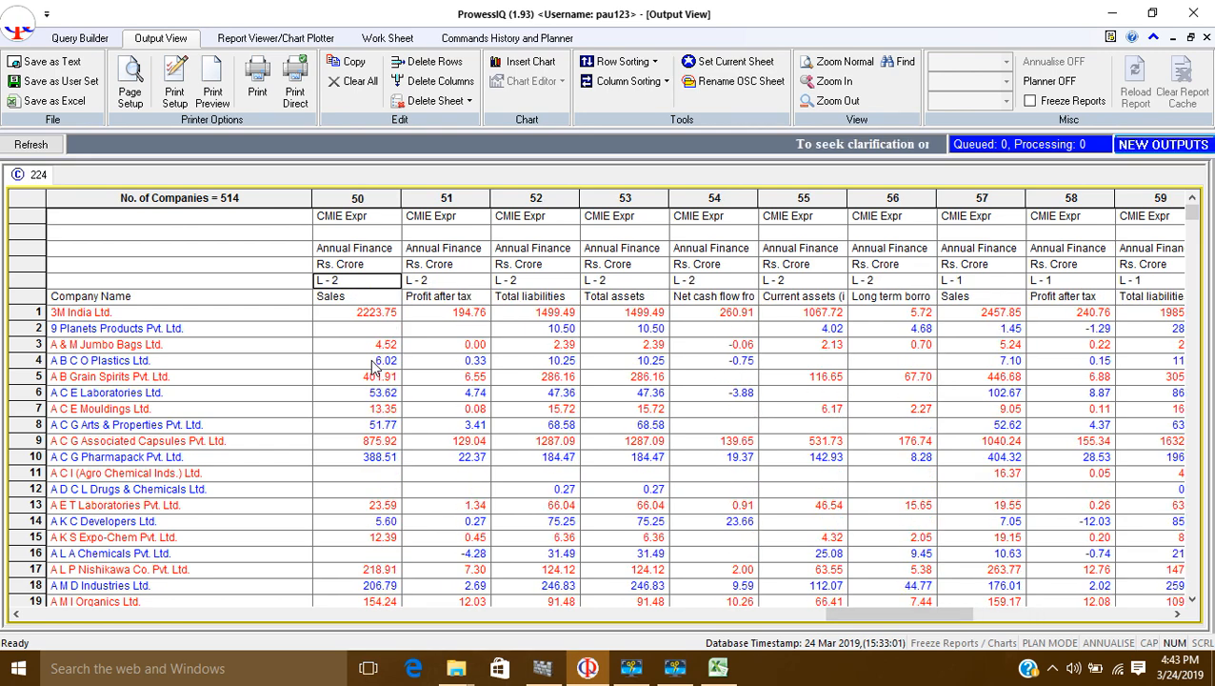
pyautogui.press('Left')
pyautogui.press('Left')
pyautogui.press('Left')
pyautogui.press('Left')
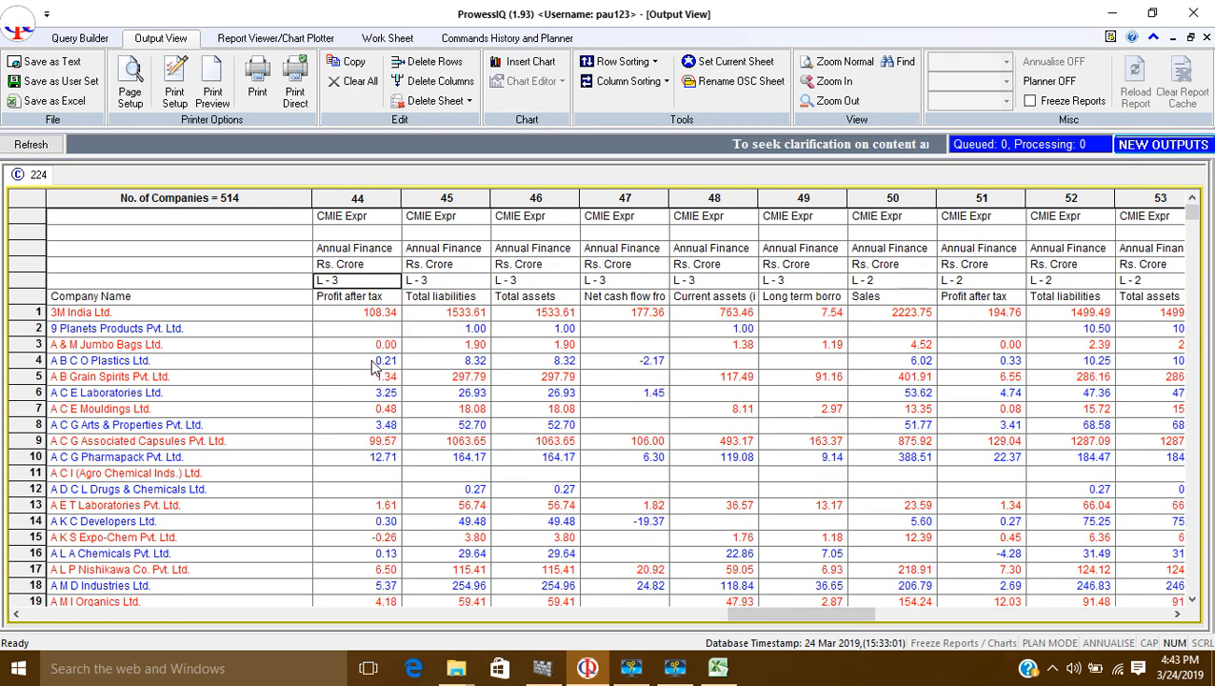
pyautogui.press('Left')
pyautogui.press('Left')
pyautogui.press('Left')
pyautogui.press('Left')
pyautogui.press('Left')
pyautogui.press('Left')
pyautogui.press('Left')
pyautogui.press('Left')
pyautogui.press('Left')
pyautogui.press('Left')
pyautogui.press('Left')
pyautogui.press('Left')
pyautogui.press('Left')
pyautogui.press('Left')
pyautogui.press('Left')
pyautogui.press('Left')
pyautogui.press('Left')
pyautogui.press('Left')
pyautogui.press('Left')
pyautogui.press('Left')
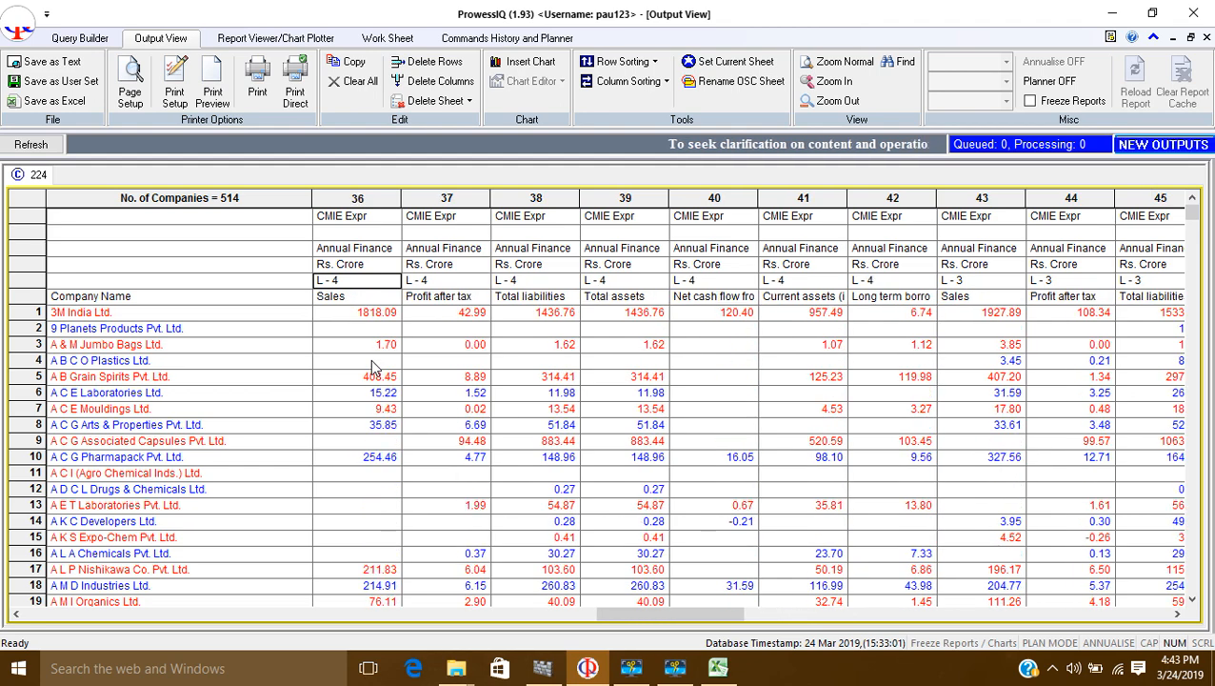
pyautogui.press('Left')
pyautogui.press('Left')
pyautogui.press('Left')
pyautogui.press('Left')
pyautogui.press('Left')
pyautogui.press('Left')
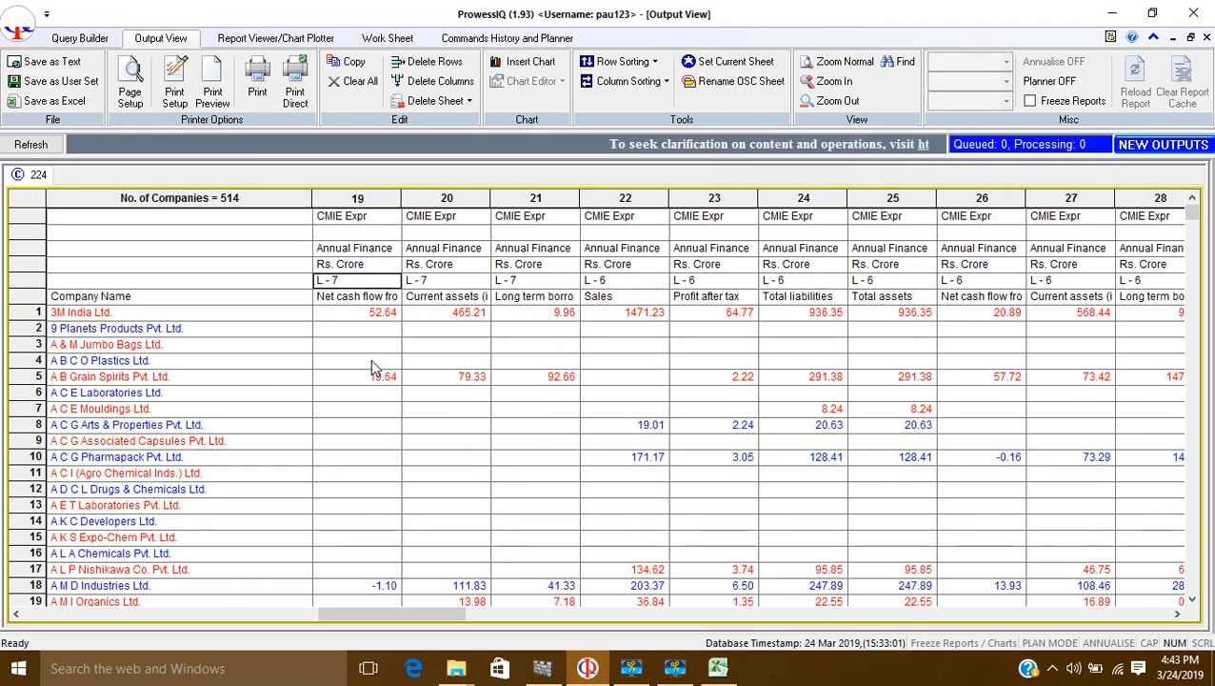
pyautogui.press('Left')
pyautogui.press('Left')
pyautogui.press('Left')
pyautogui.press('Left')
pyautogui.press('Left')
pyautogui.press('Left')
pyautogui.press('Left')
pyautogui.press('Left')
pyautogui.press('Left')
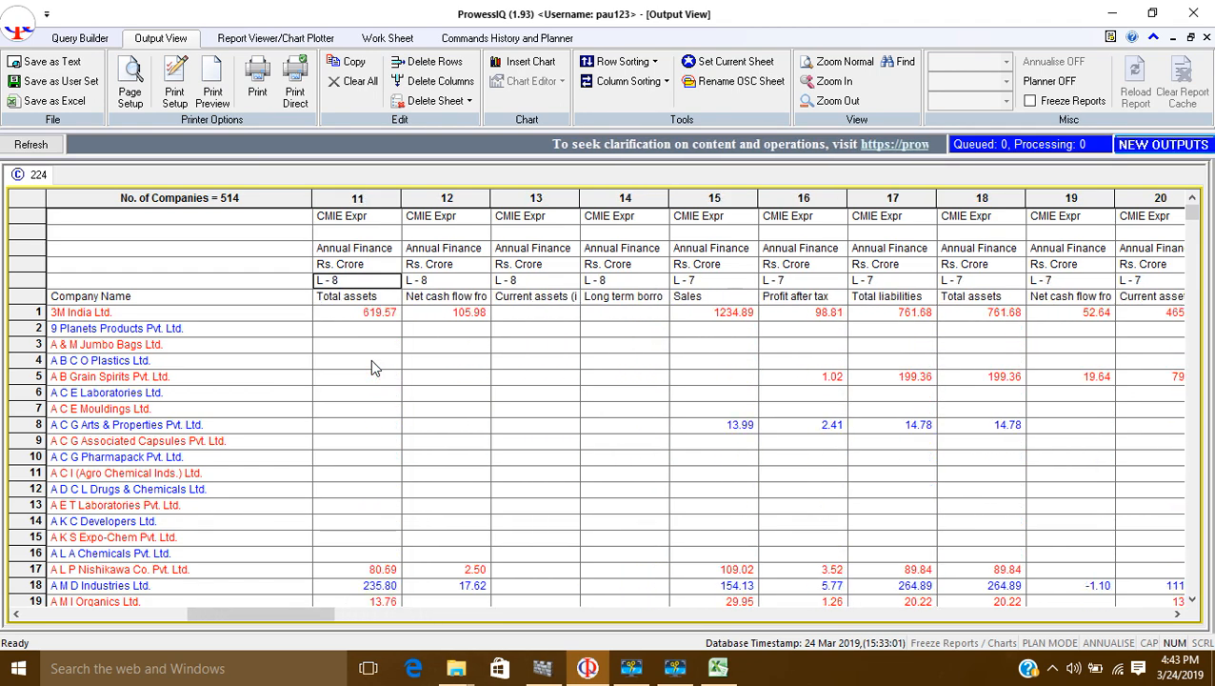
pyautogui.press('Left')
pyautogui.press('Left')
pyautogui.press('Left')
pyautogui.press('Left')
pyautogui.press('Left')
pyautogui.press('Left')
pyautogui.press('Left')
pyautogui.press('Left')
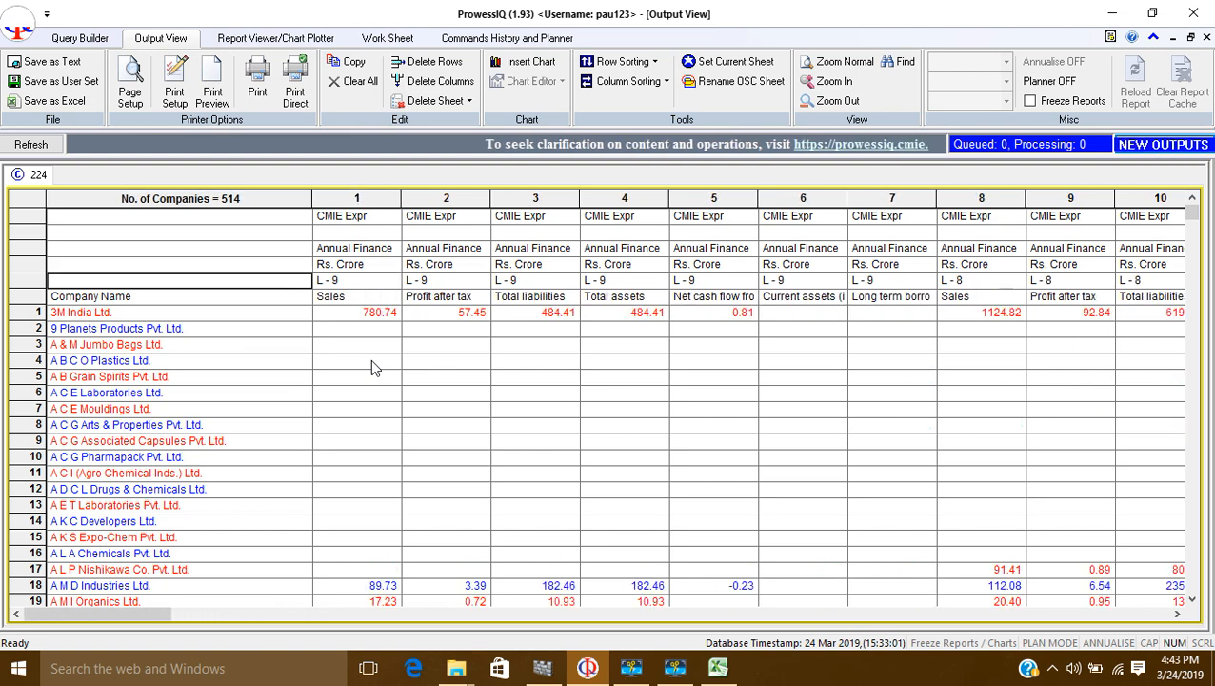
# - Look across 3M India Ltd.'s row of indicator values period by period, from L - 9 to L
pyautogui.press('Right')
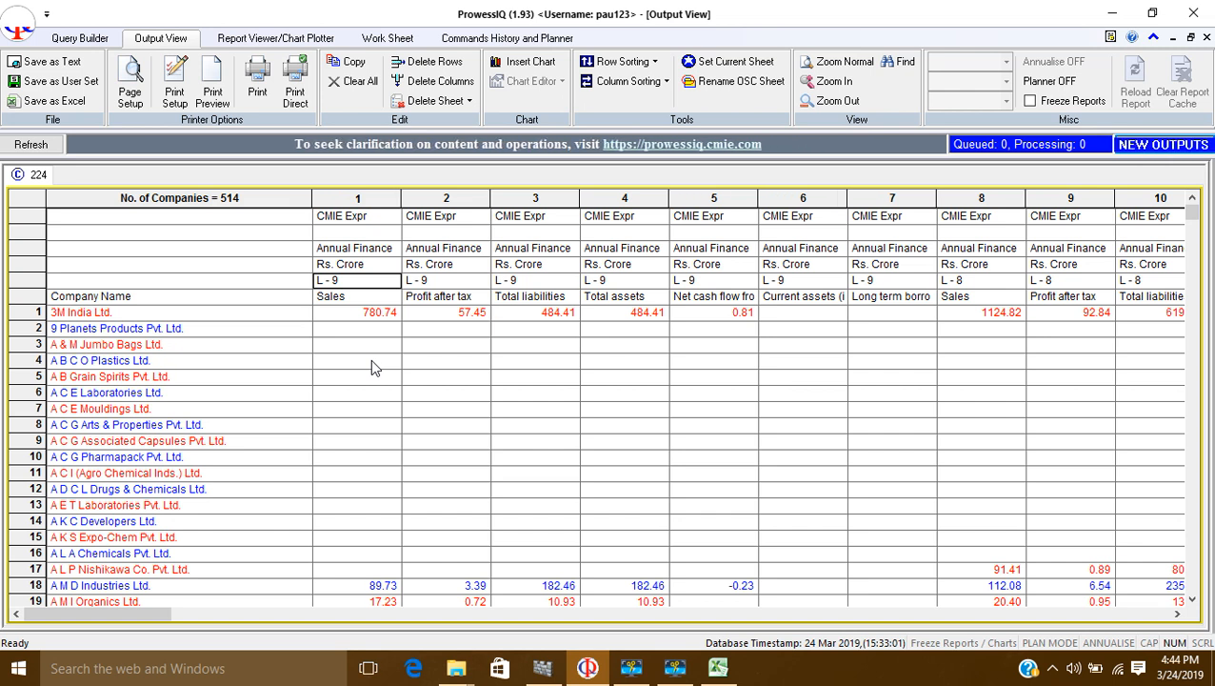
pyautogui.press('Down')
pyautogui.press('Down')
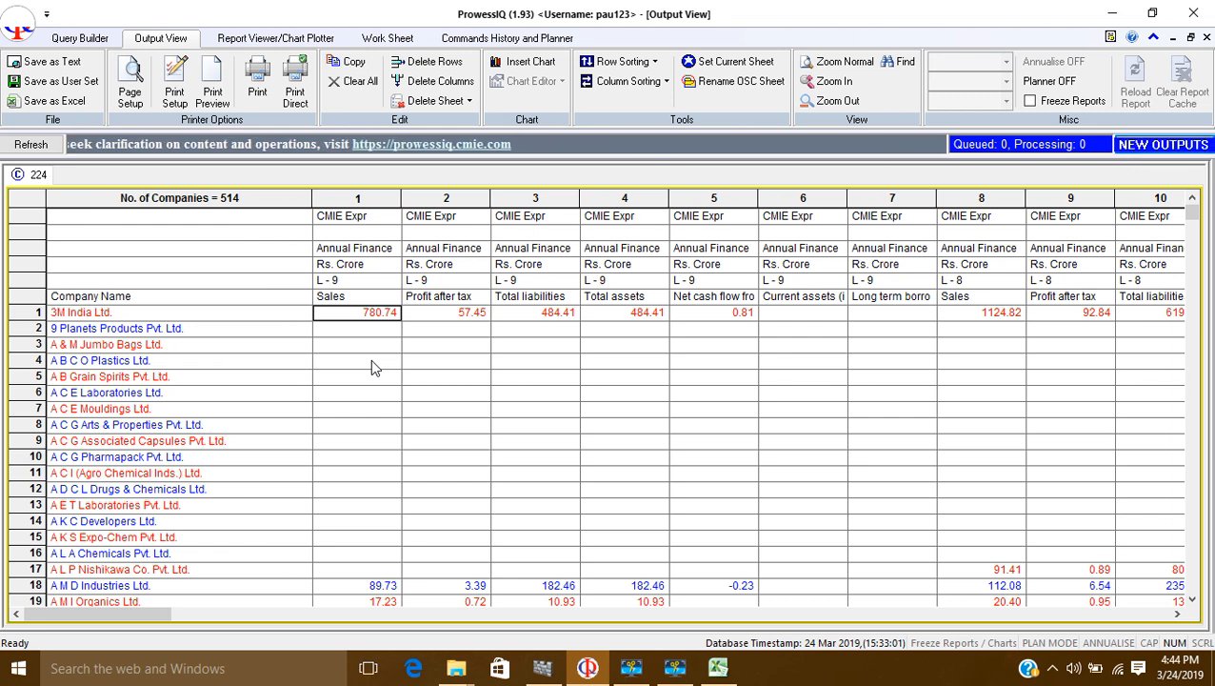
pyautogui.press('Right')
pyautogui.press('Right')
pyautogui.press('Right')
pyautogui.press('Right')
pyautogui.press('Right')
pyautogui.press('Right')
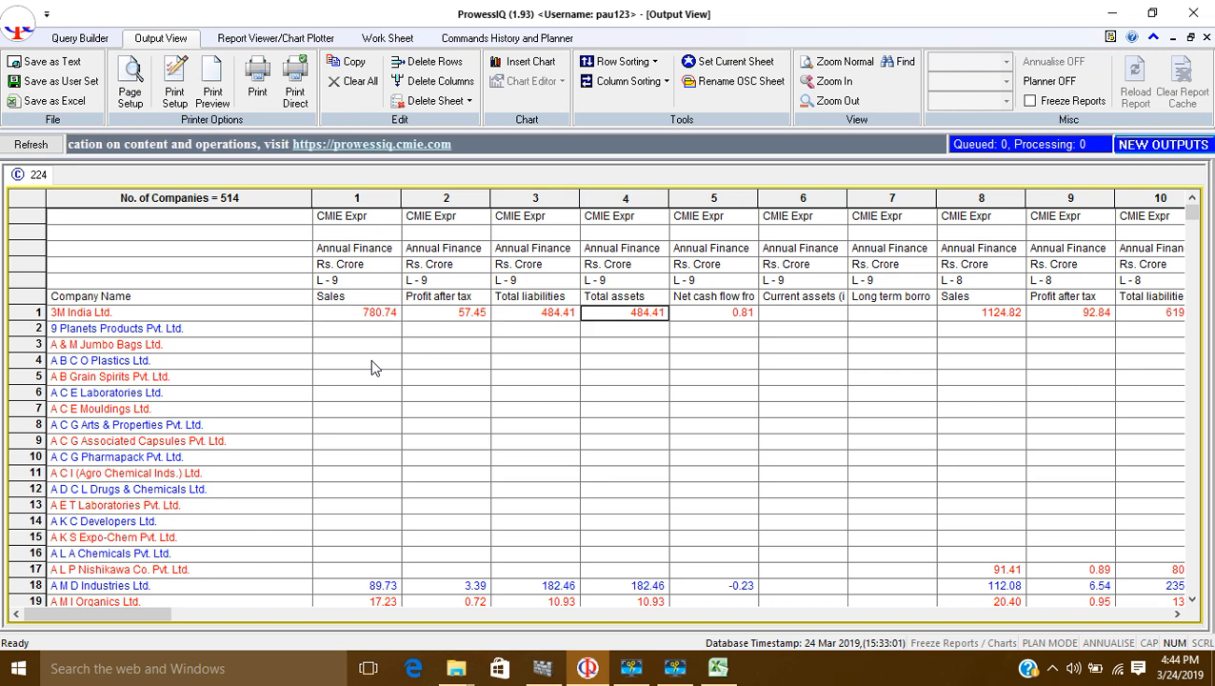
pyautogui.press('Right')
pyautogui.press('Right')
pyautogui.press('Right')
pyautogui.press('Left')
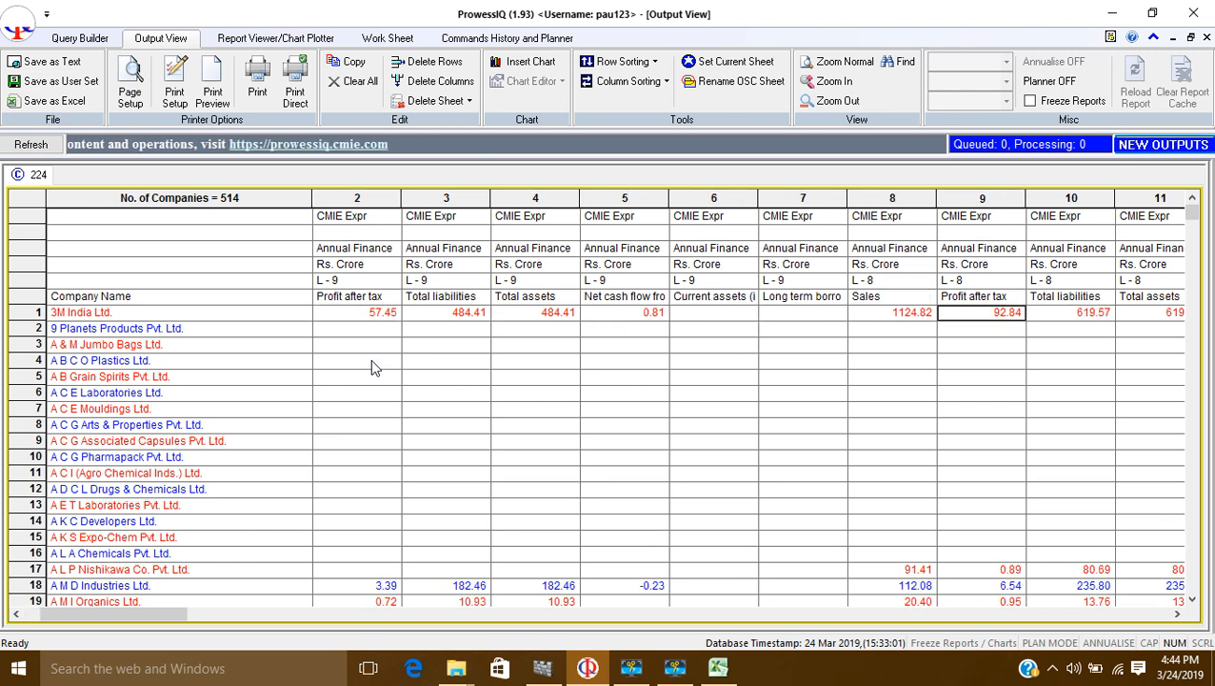
pyautogui.press('Right')
pyautogui.press('Right')
pyautogui.press('Right')
pyautogui.press('Right')
pyautogui.press('Right')
pyautogui.press('Right')
pyautogui.press('Right')
pyautogui.press('Right')
pyautogui.press('Right')
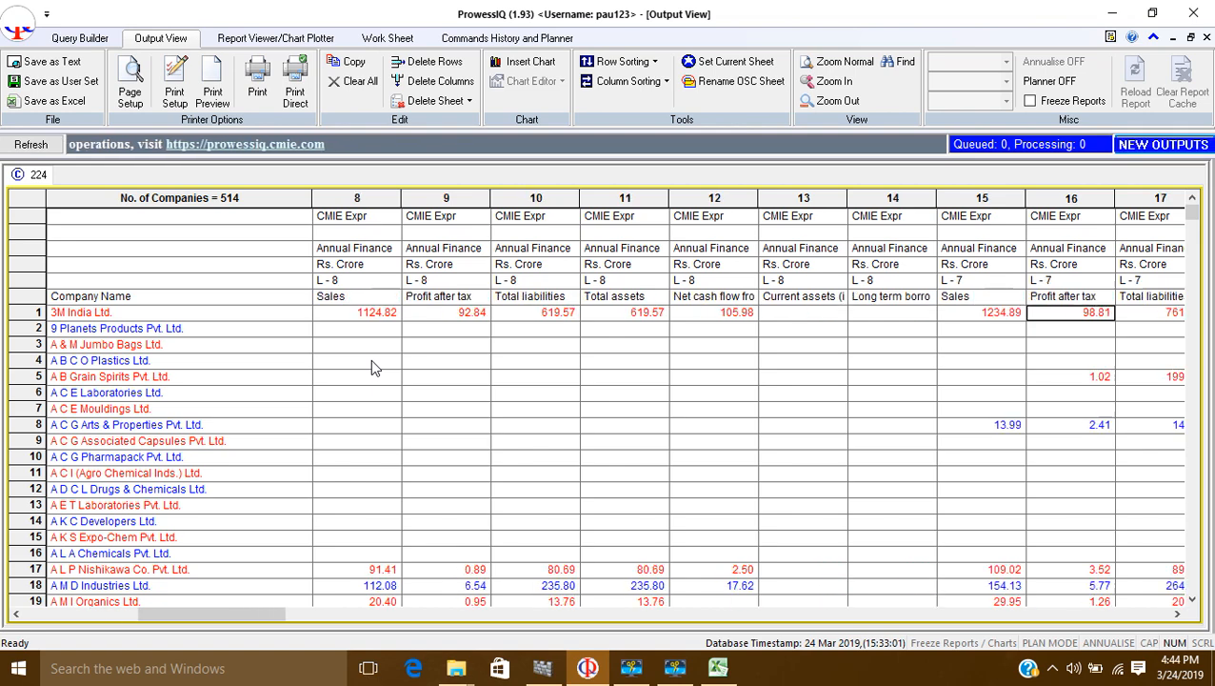
pyautogui.press('Right')
pyautogui.press('Right')
pyautogui.press('Right')
pyautogui.press('Right')
pyautogui.press('Right')
pyautogui.press('Right')
pyautogui.press('Right')
pyautogui.press('Right')
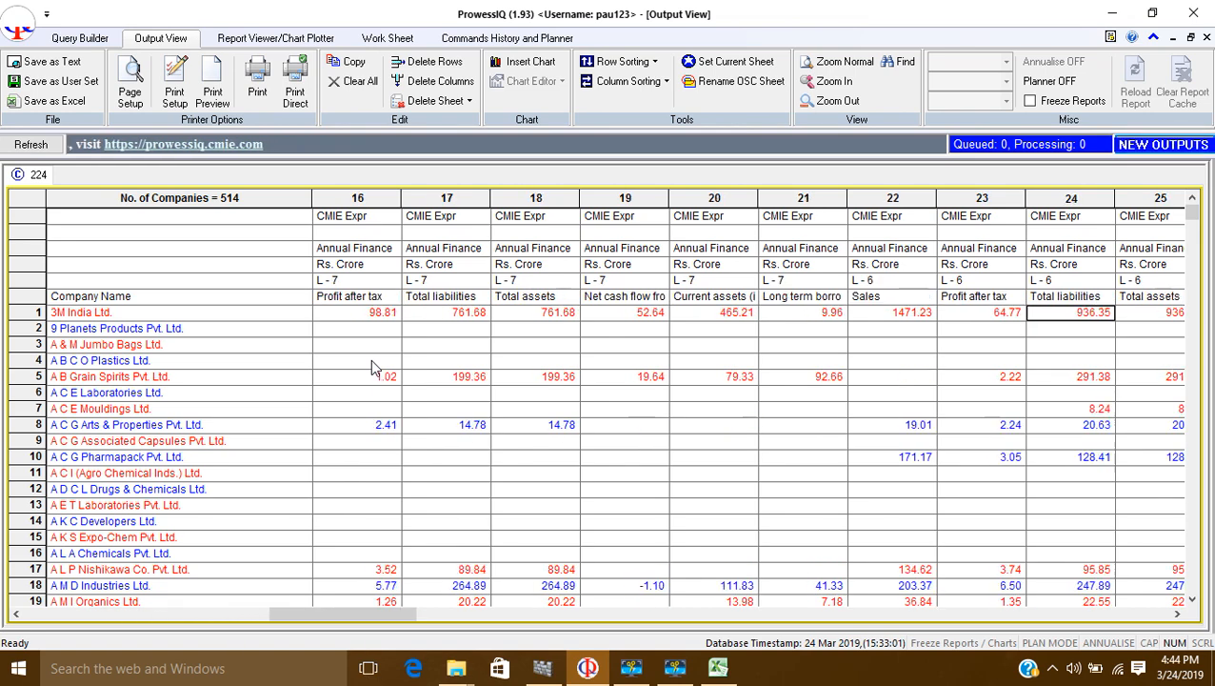
pyautogui.press('Right')
pyautogui.press('Right')
pyautogui.press('Right')
pyautogui.press('Right')
pyautogui.press('Right')
pyautogui.press('Right')
pyautogui.press('Right')
pyautogui.press('Right')
pyautogui.press('Right')
pyautogui.press('Right')
pyautogui.press('Right')
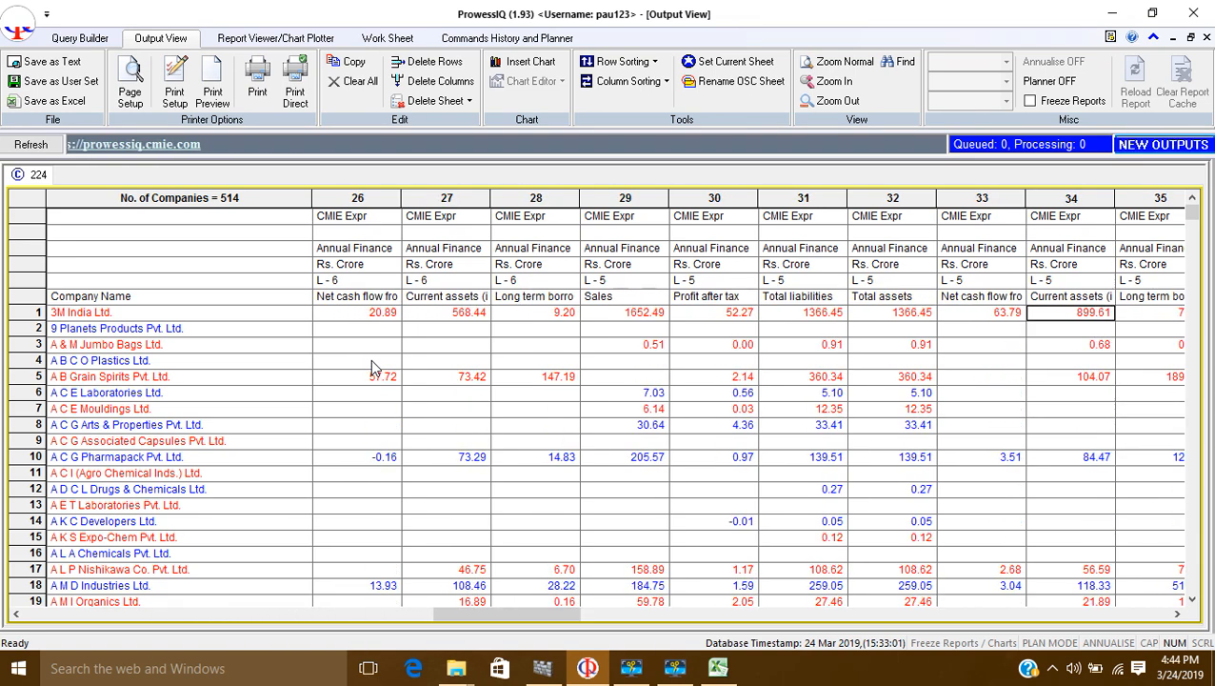
pyautogui.press('Right')
pyautogui.press('Right')
pyautogui.press('Right')
pyautogui.press('Right')
pyautogui.press('Right')
pyautogui.press('Right')
pyautogui.press('Right')
pyautogui.press('Right')
pyautogui.press('Right')
pyautogui.press('Right')
pyautogui.press('Right')
pyautogui.press('Right')
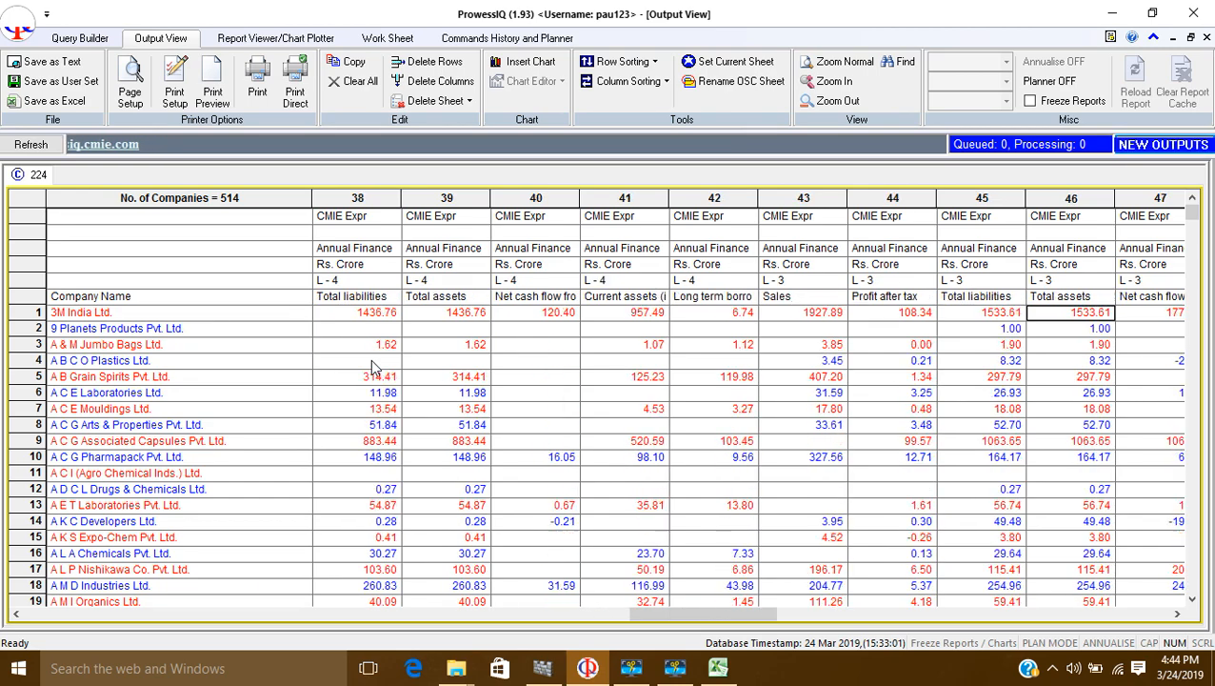
pyautogui.press('Right')
pyautogui.press('Right')
pyautogui.press('Right')
pyautogui.press('Right')
pyautogui.press('Right')
pyautogui.press('Right')
pyautogui.press('Right')
pyautogui.press('Right')
pyautogui.press('Right')
pyautogui.press('Right')
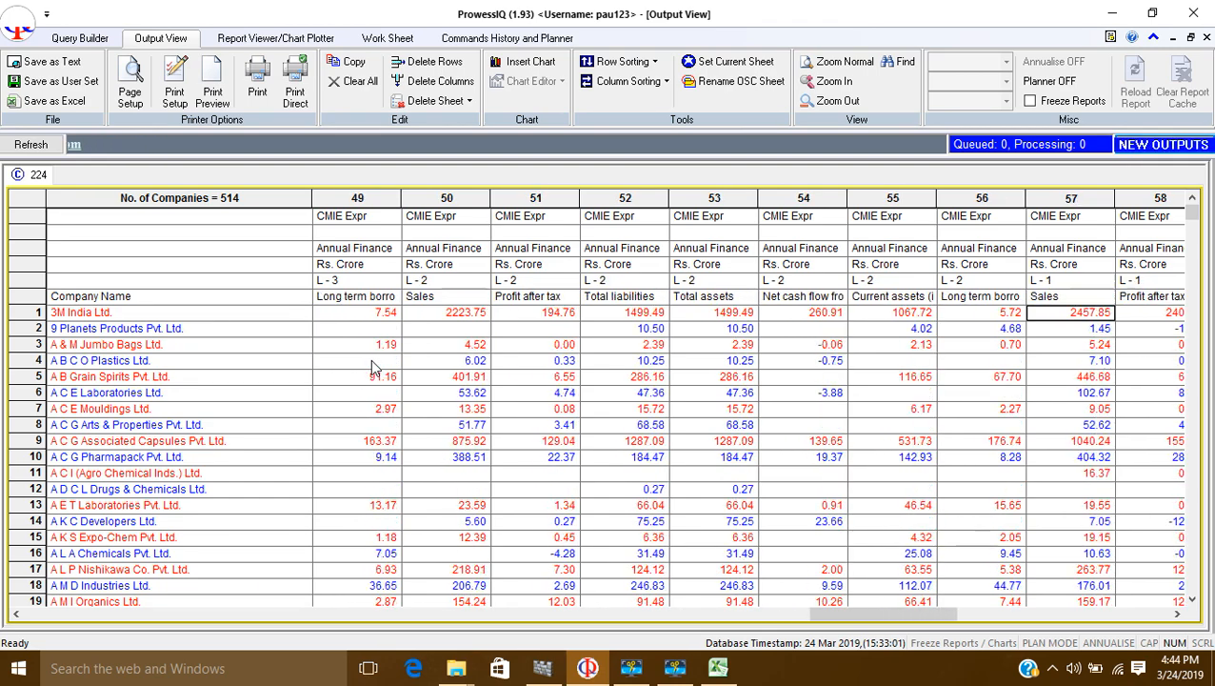
pyautogui.press('Right')
pyautogui.press('Right')
pyautogui.press('Right')
pyautogui.press('Right')
pyautogui.press('Right')
pyautogui.press('Right')
pyautogui.press('Right')
pyautogui.press('Right')
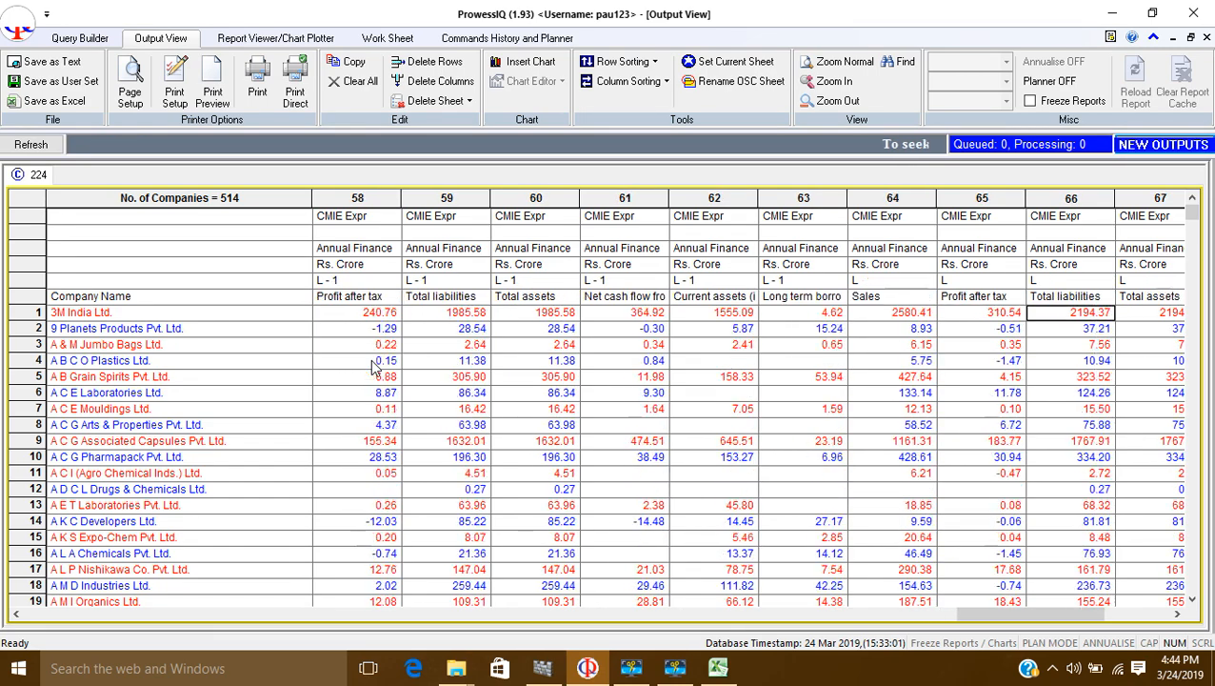
pyautogui.press('Right')
# - Look back along 3M India Ltd.'s row from the latest period to the company name
pyautogui.press('Left')
pyautogui.press('Left')
pyautogui.press('Left')
pyautogui.press('Left')
pyautogui.press('Left')
pyautogui.press('Left')
pyautogui.press('Left')
pyautogui.press('Left')
pyautogui.press('Left')
pyautogui.press('Left')
pyautogui.press('Left')
pyautogui.press('Left')
pyautogui.press('Left')
pyautogui.press('Left')
pyautogui.press('Left')
pyautogui.press('Left')
pyautogui.press('Left')
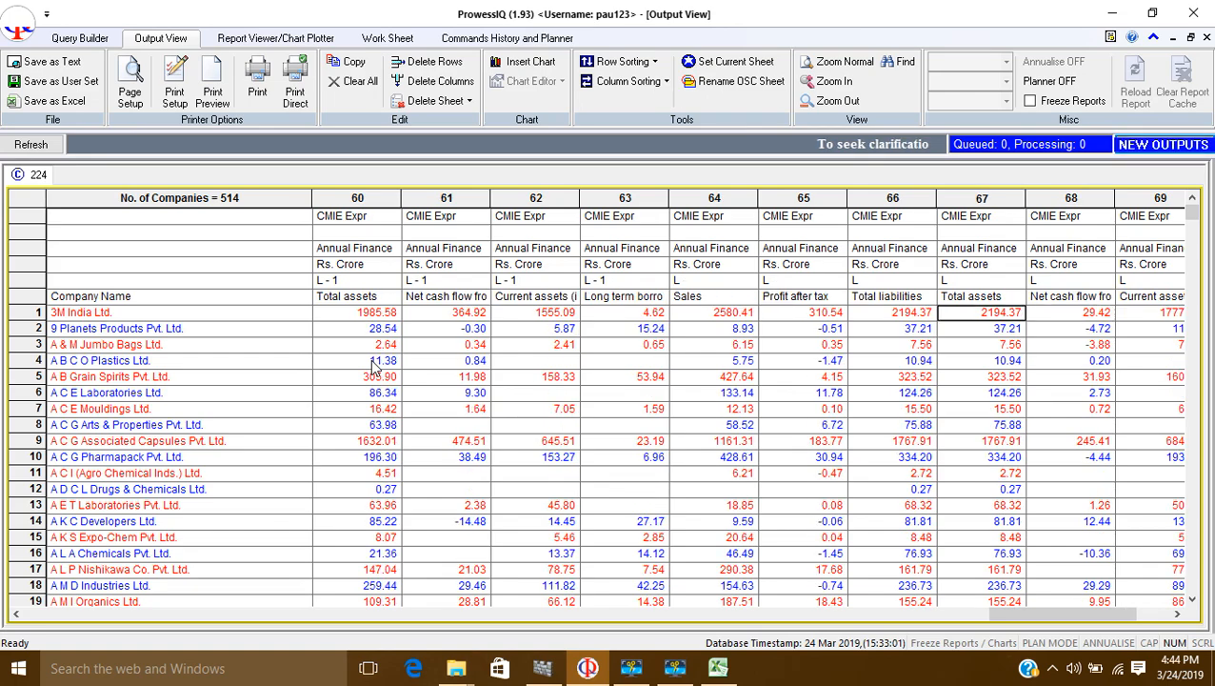
pyautogui.press('Left')
pyautogui.press('Left')
pyautogui.press('Left')
pyautogui.press('Left')
pyautogui.press('Left')
pyautogui.press('Left')
pyautogui.press('Left')
pyautogui.press('Left')
pyautogui.press('Left')
pyautogui.press('Left')
pyautogui.press('Left')
pyautogui.press('Left')
pyautogui.press('Left')
pyautogui.press('Left')
pyautogui.press('Left')
pyautogui.press('Left')
pyautogui.press('Left')
pyautogui.press('Left')
pyautogui.press('Left')
pyautogui.press('Left')
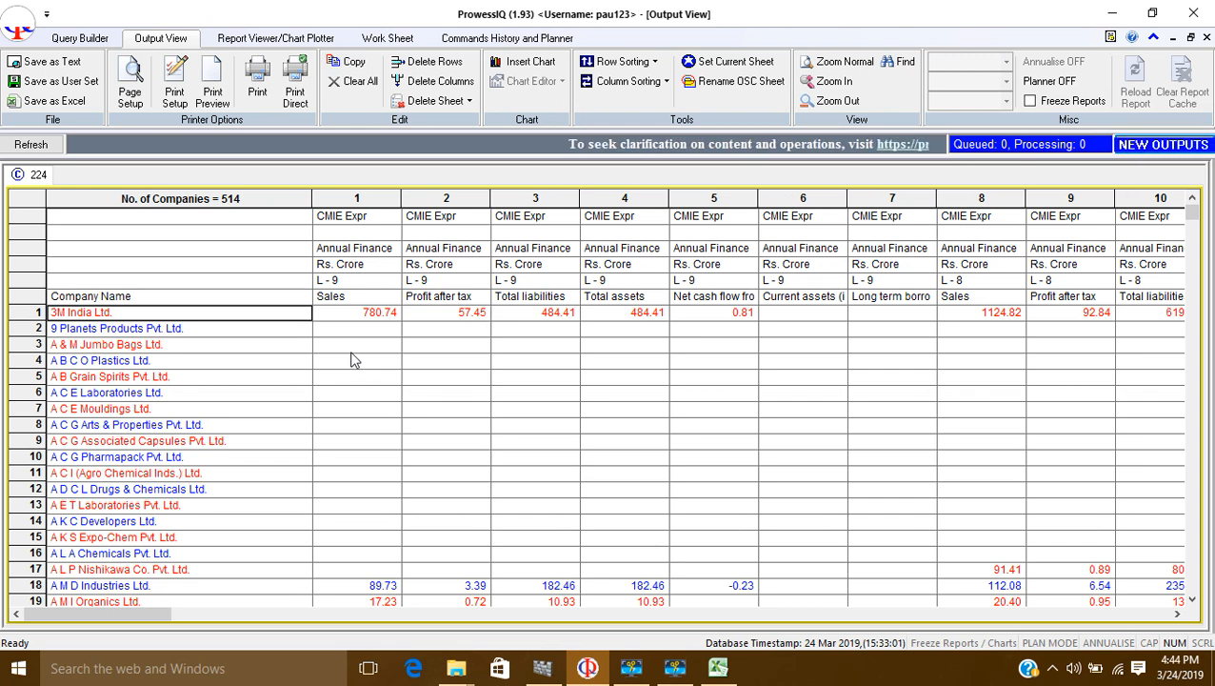
pyautogui.click(55, 103)
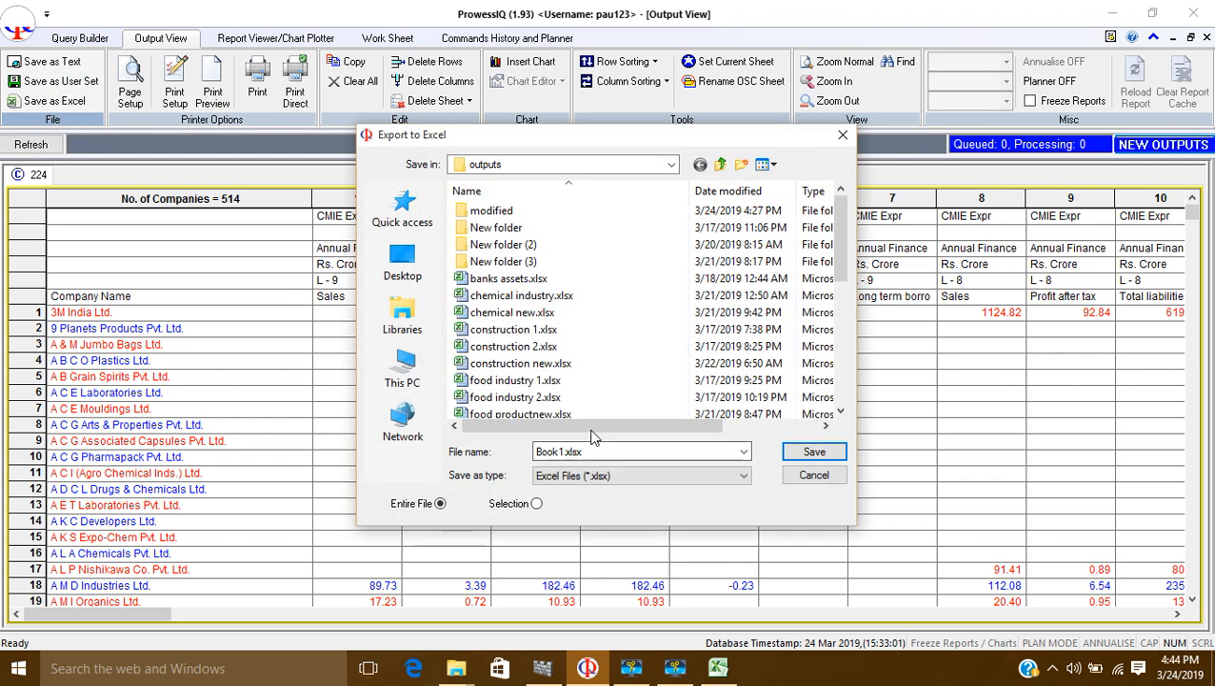
pyautogui.doubleClick(558, 451)
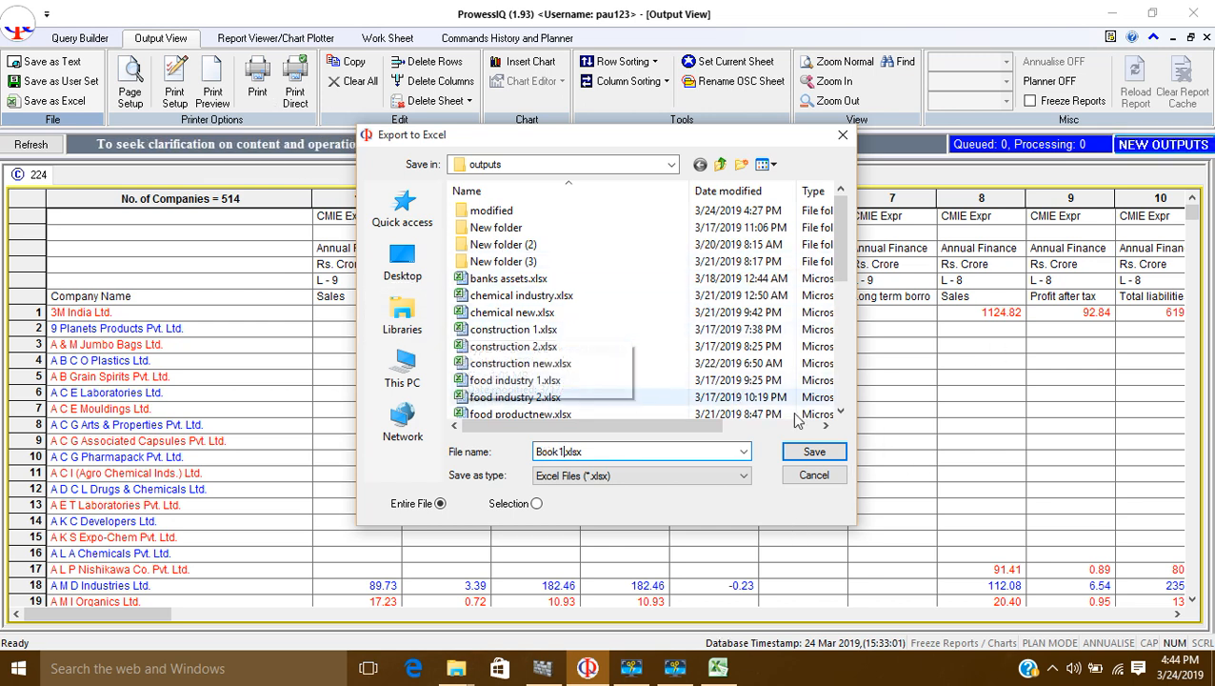
pyautogui.click(812, 475)
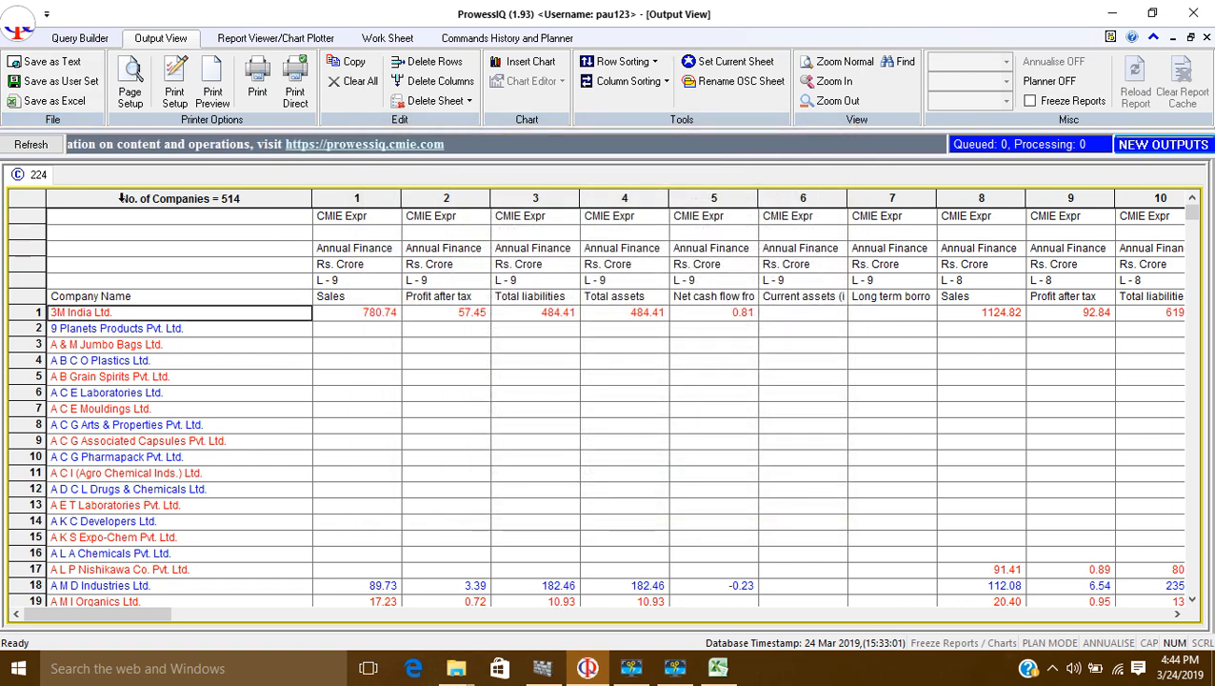
# - Open the query for selecting companies in pre-defined sets and expand the Non-financial and Manufacturing industries
pyautogui.click(81, 40)
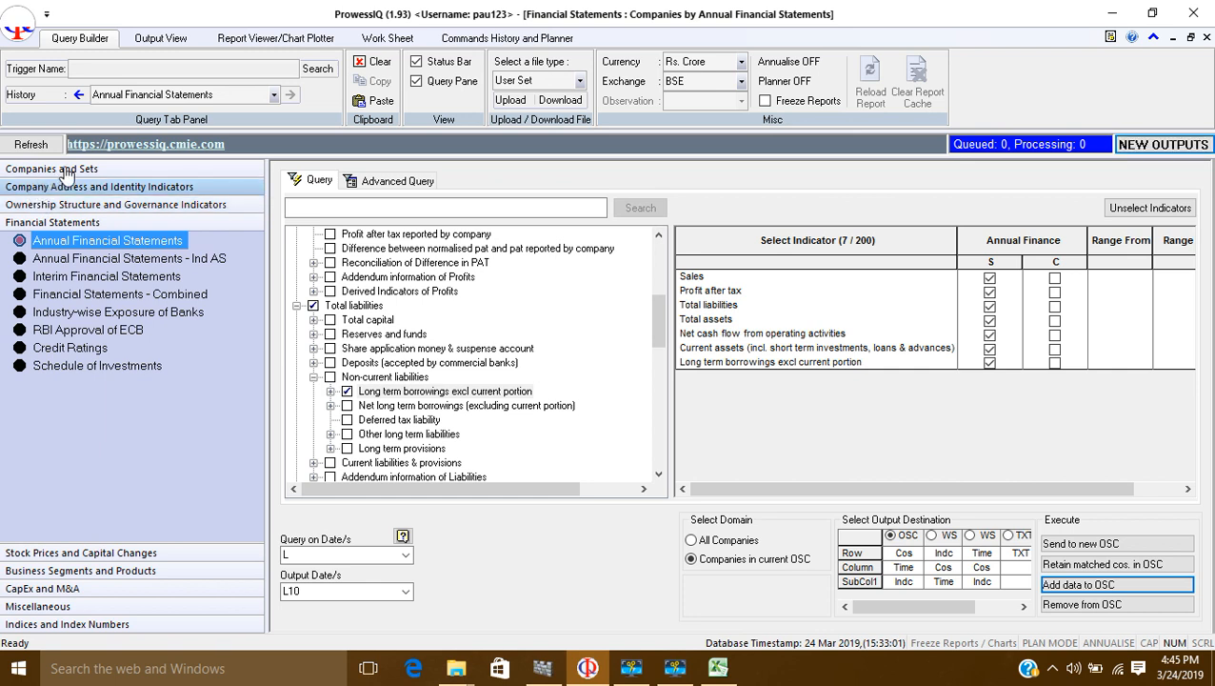
pyautogui.click(43, 171)
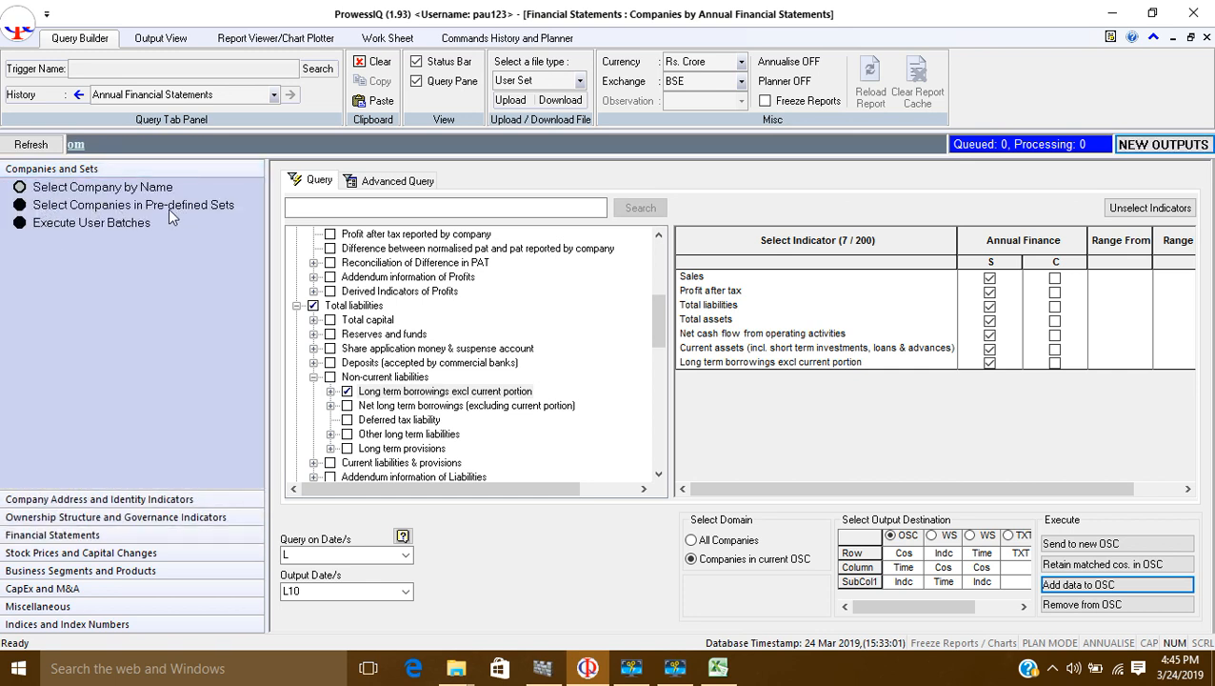
pyautogui.click(21, 207)
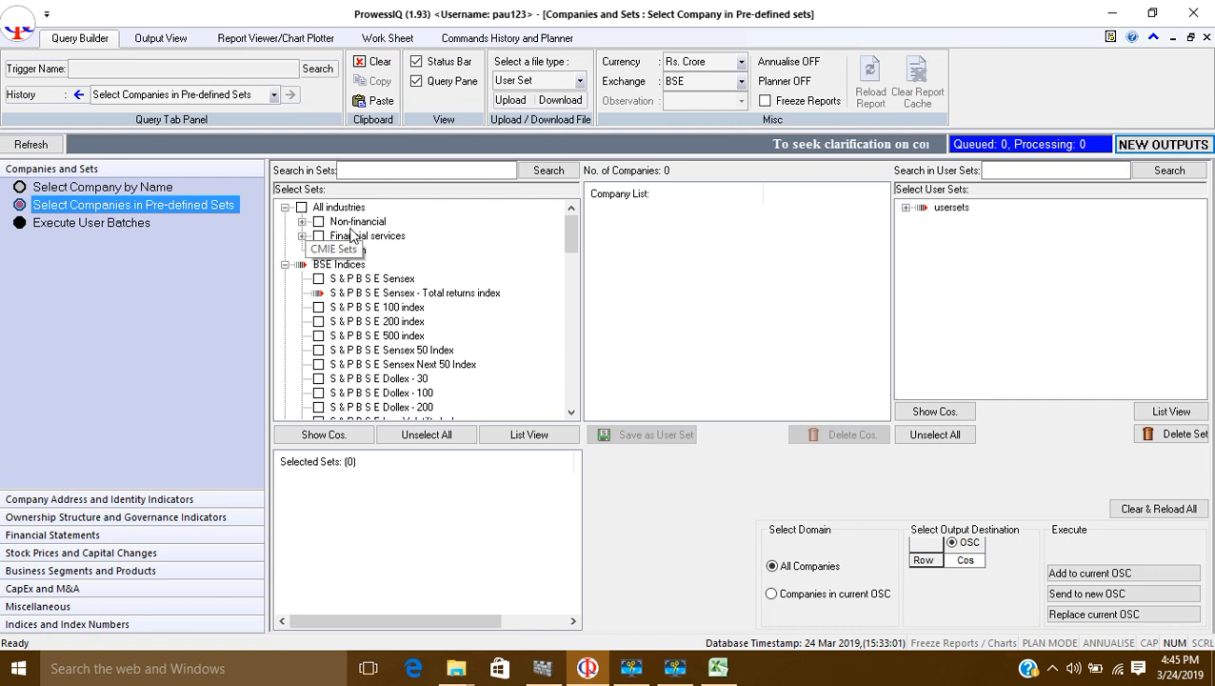
pyautogui.click(302, 222)
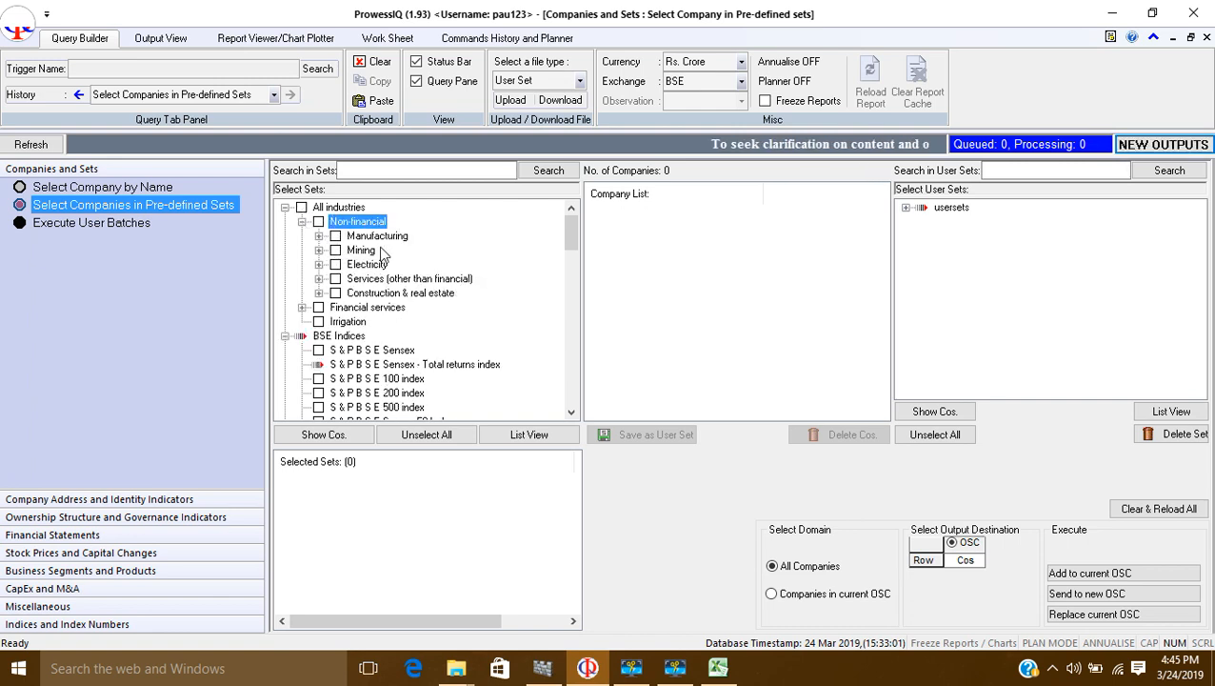
pyautogui.click(318, 236)
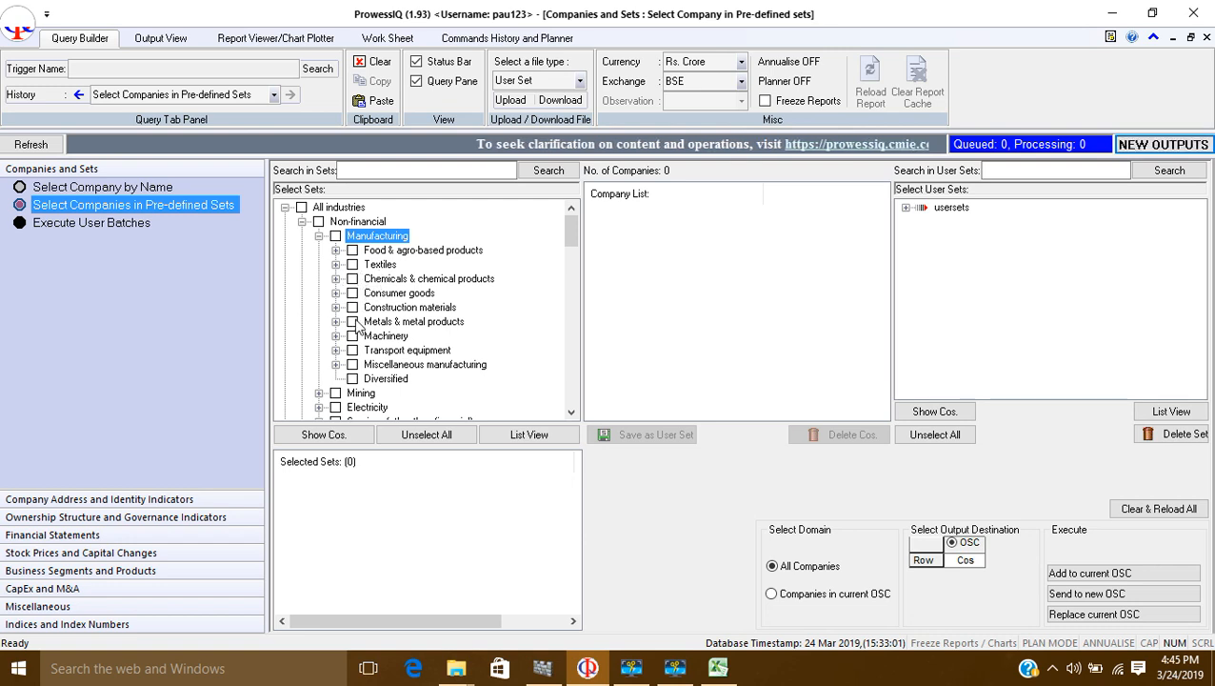
# - Examine the other available sets, including Mining, Financial services, BSE and NSE indices, COSPI and listed companies
pyautogui.scroll(-2, 305, 376)
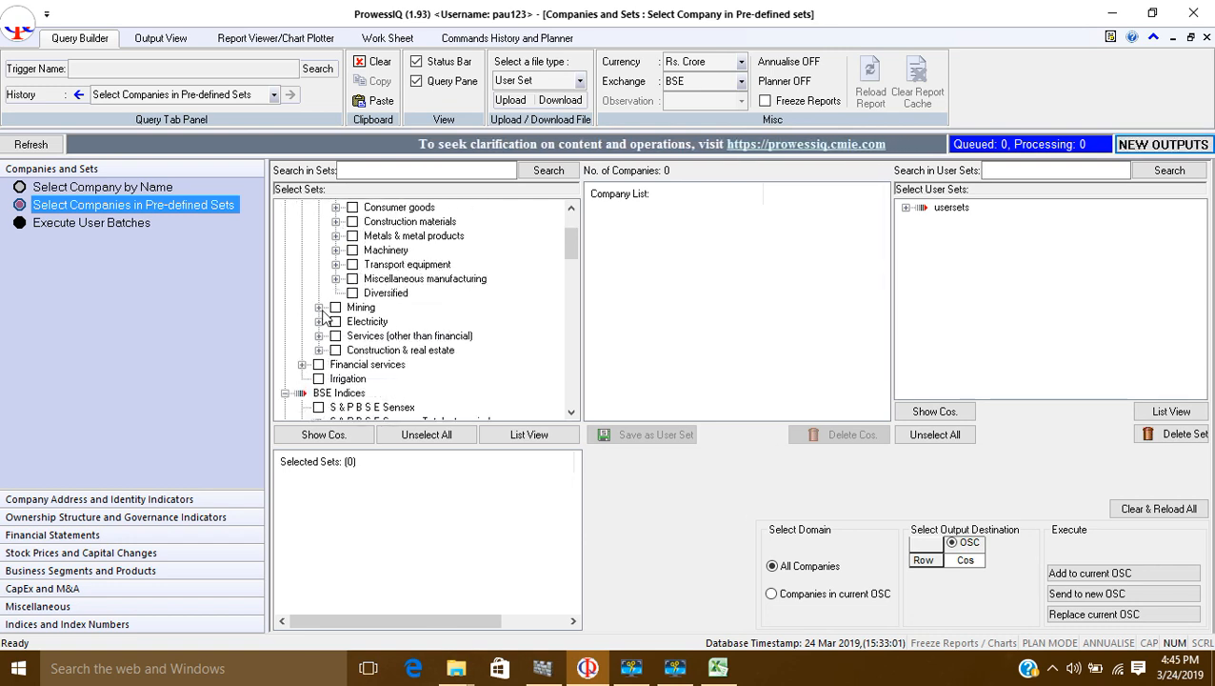
pyautogui.click(320, 308)
pyautogui.scroll(-1, 303, 343)
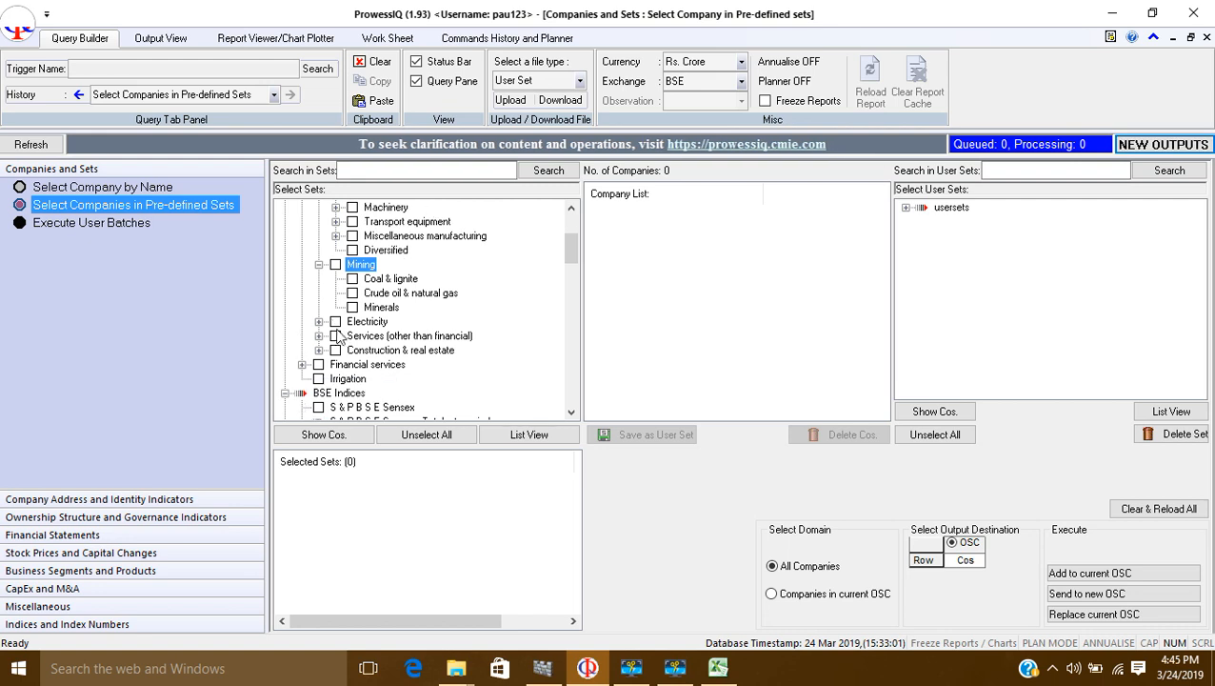
pyautogui.scroll(-2, 321, 380)
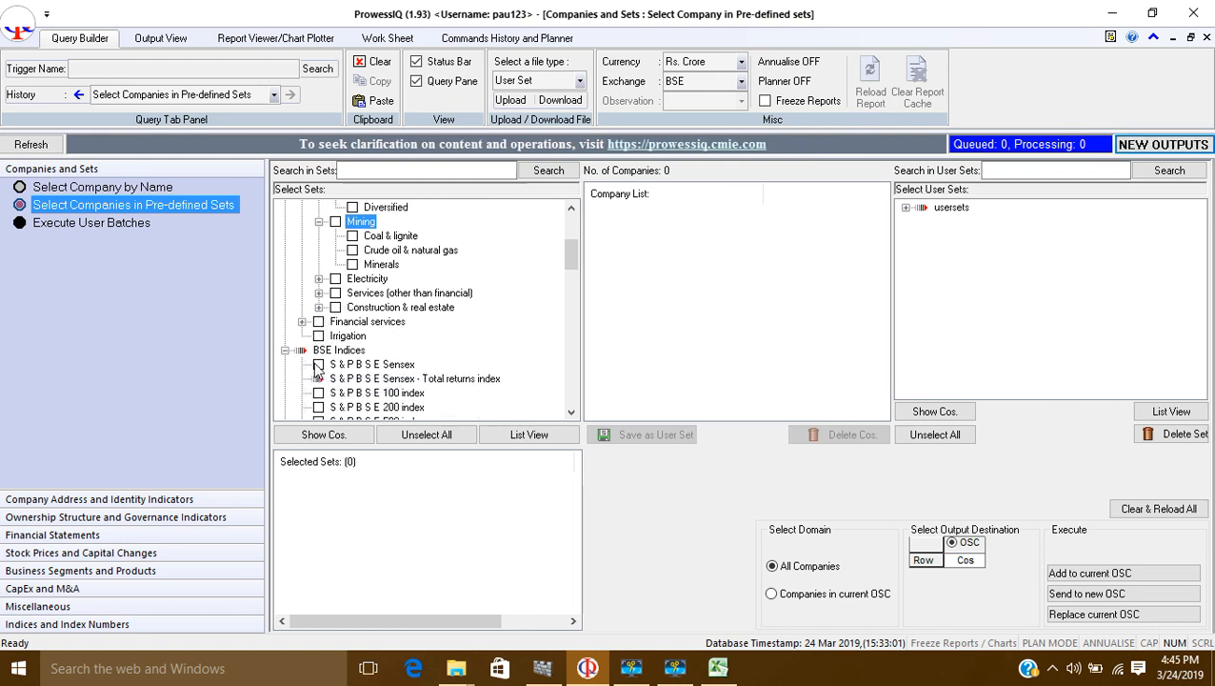
pyautogui.click(302, 279)
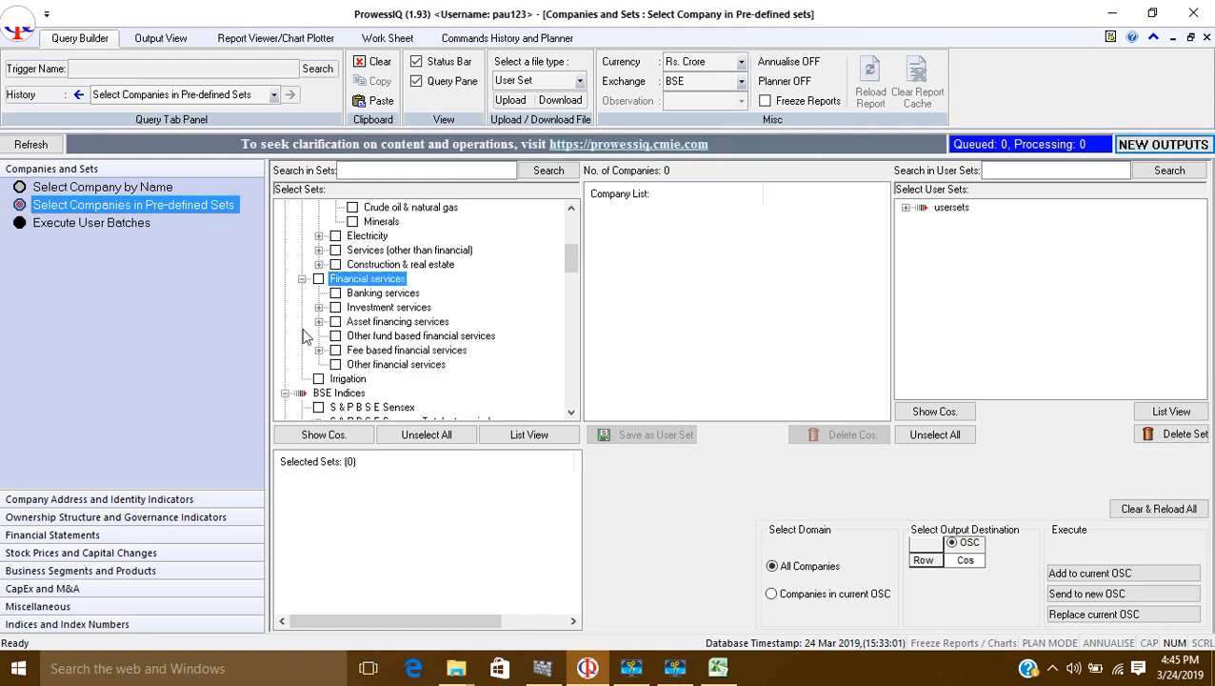
pyautogui.scroll(-2, 298, 352)
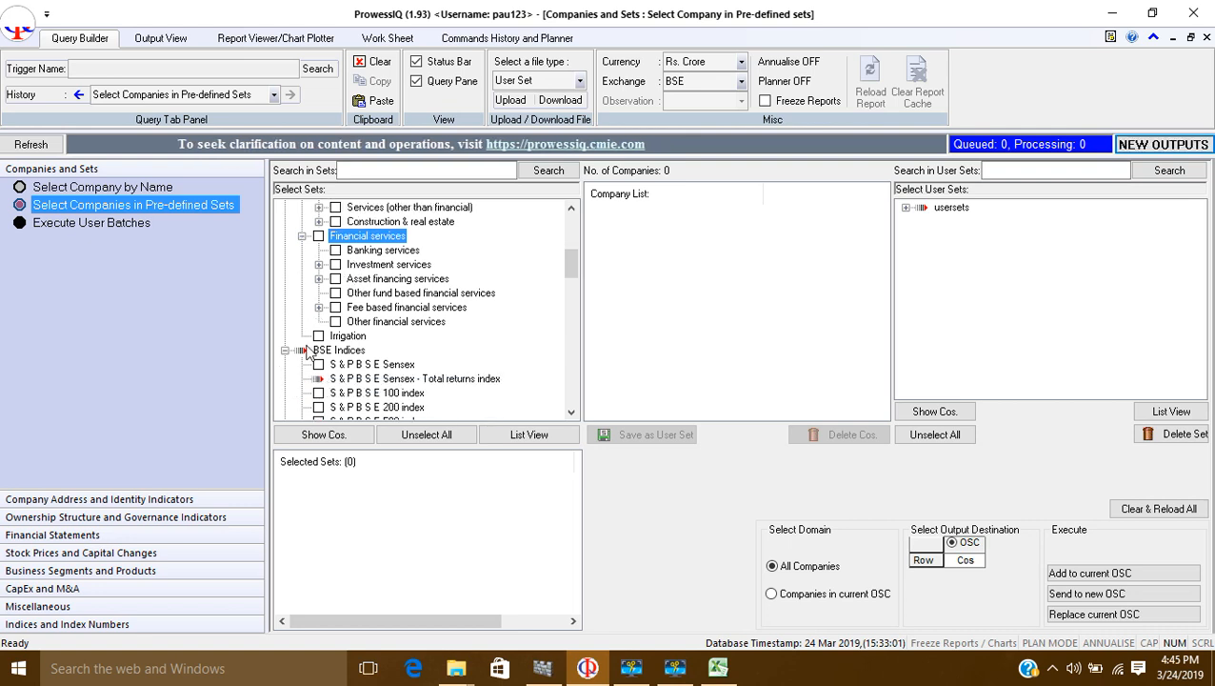
pyautogui.scroll(-2, 307, 303)
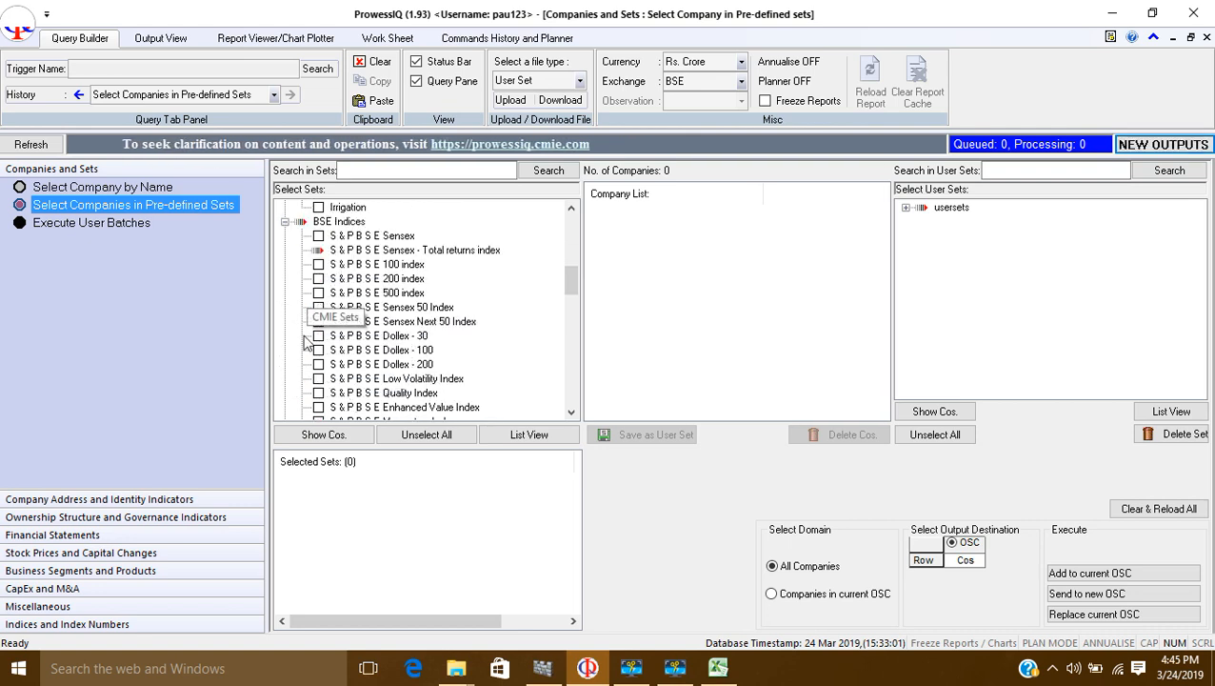
pyautogui.scroll(-2, 333, 344)
pyautogui.scroll(-6, 358, 345)
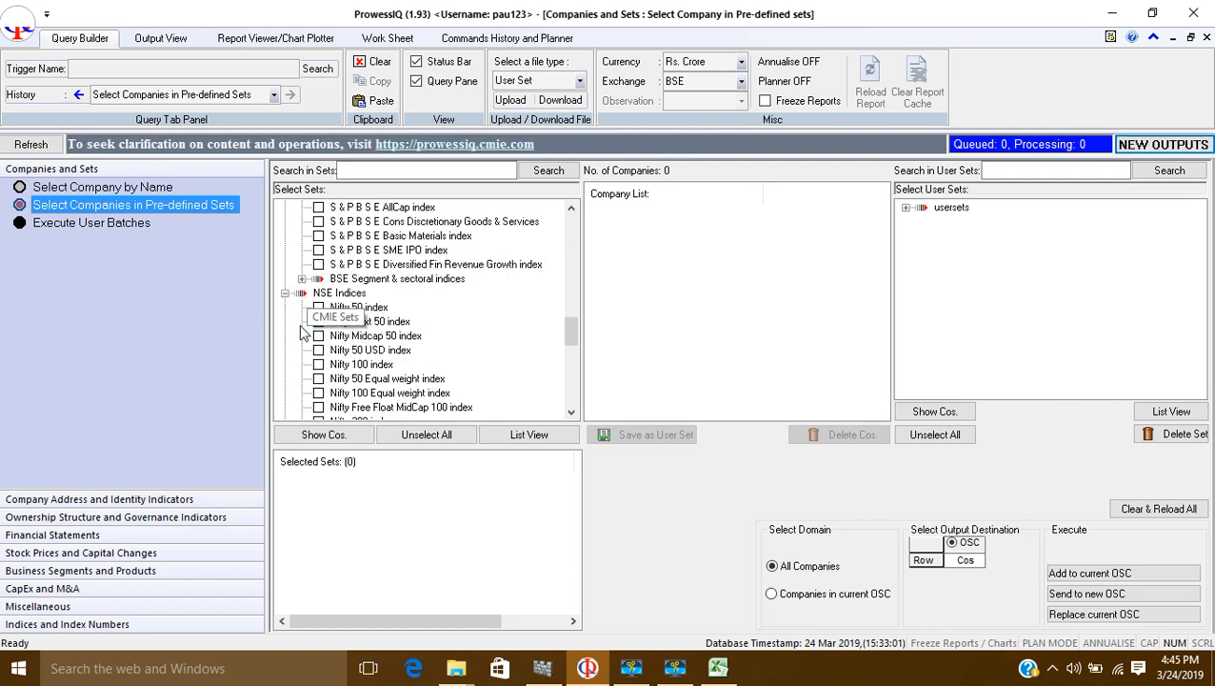
pyautogui.scroll(-8, 307, 329)
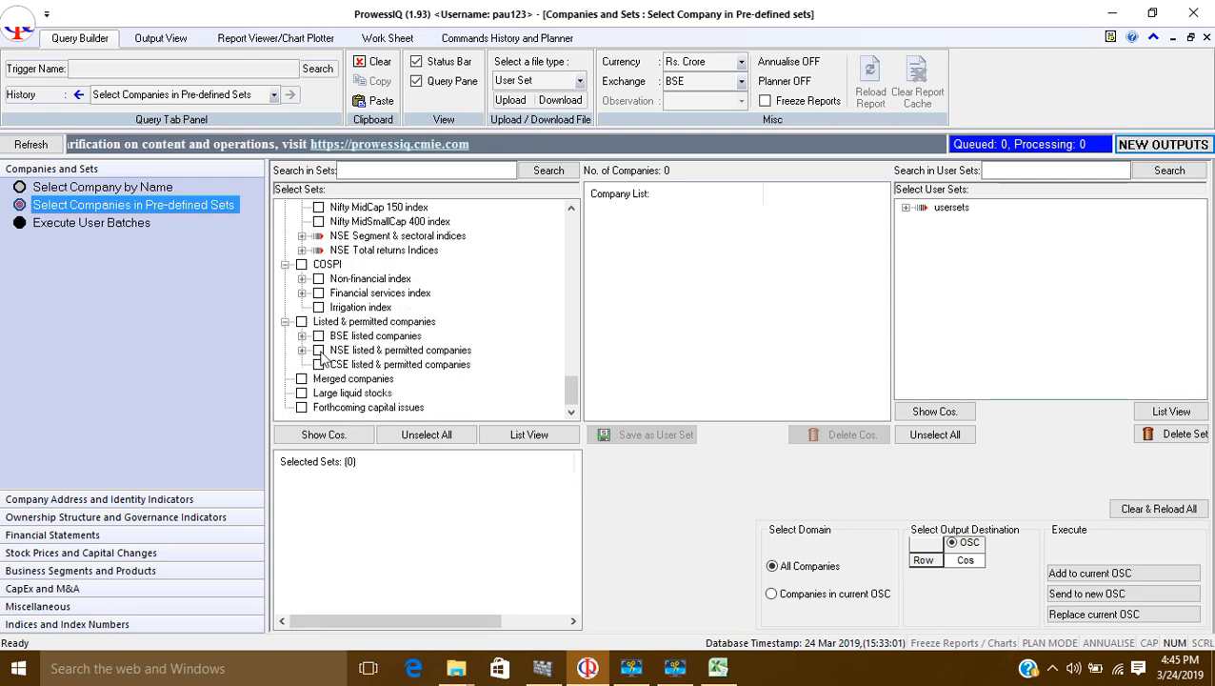
pyautogui.scroll(15, 309, 333)
pyautogui.scroll(1, 316, 328)
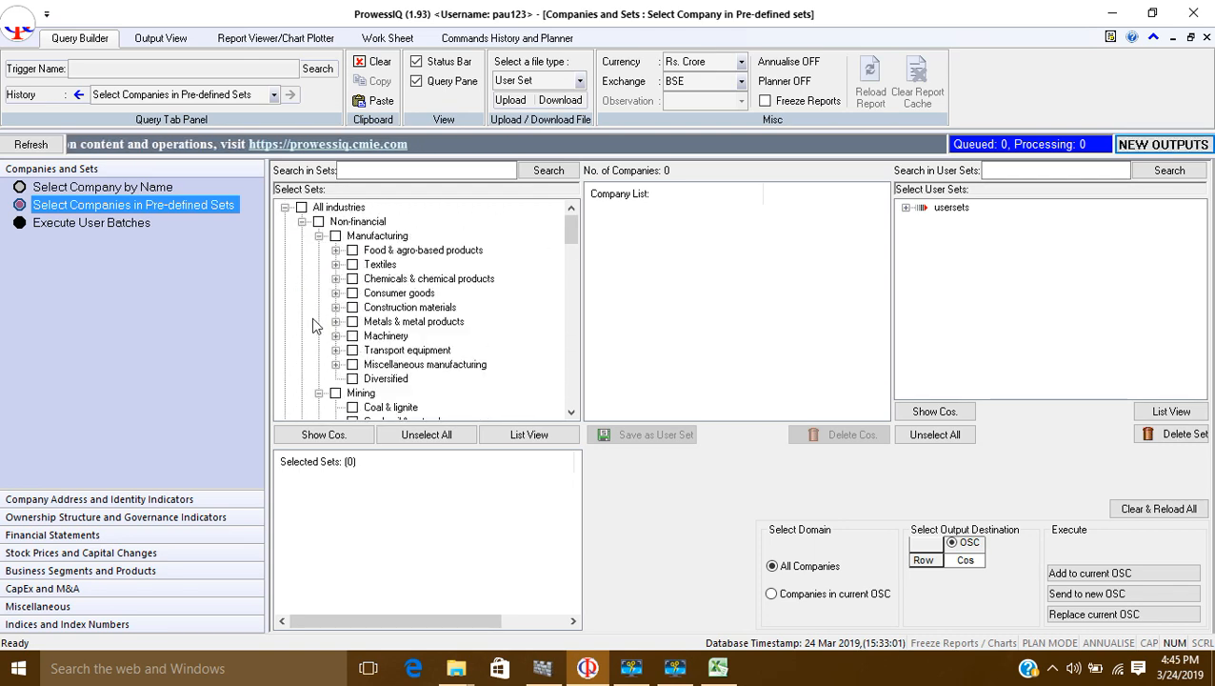
# - Select the Cotton & blended yarn, Cloth, Diversified cotton textile and Other textiles sets under Textiles
pyautogui.click(336, 265)
pyautogui.click(370, 279)
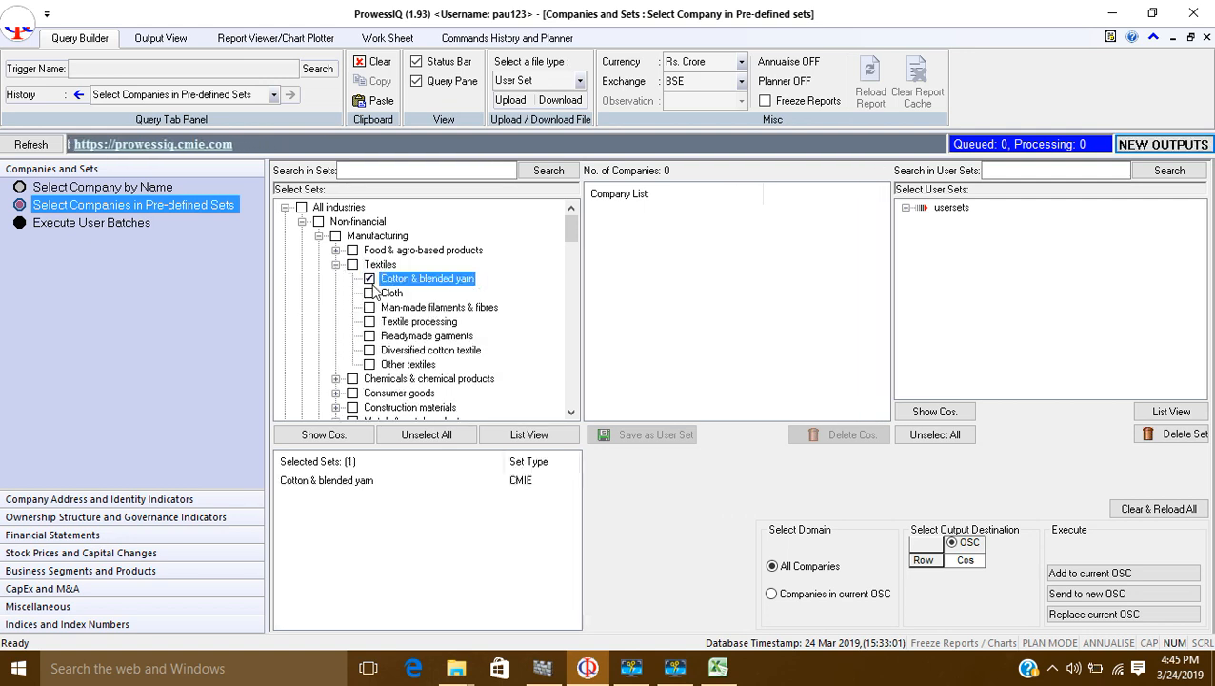
pyautogui.click(369, 293)
pyautogui.click(370, 351)
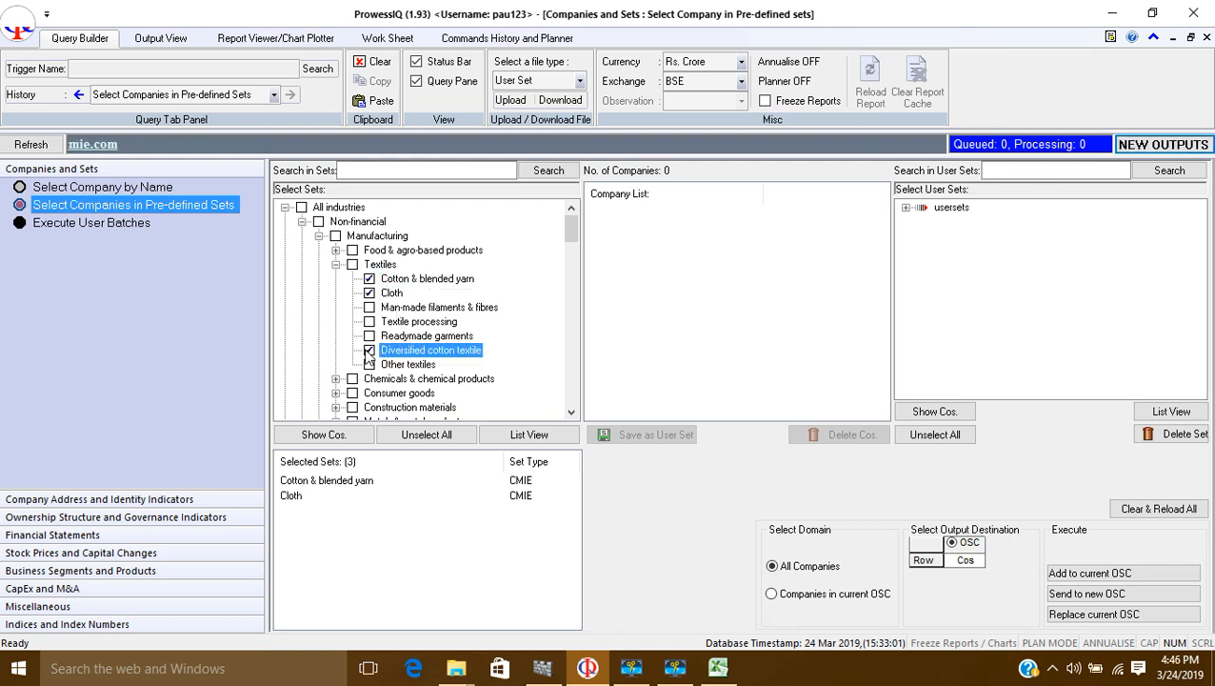
pyautogui.click(370, 365)
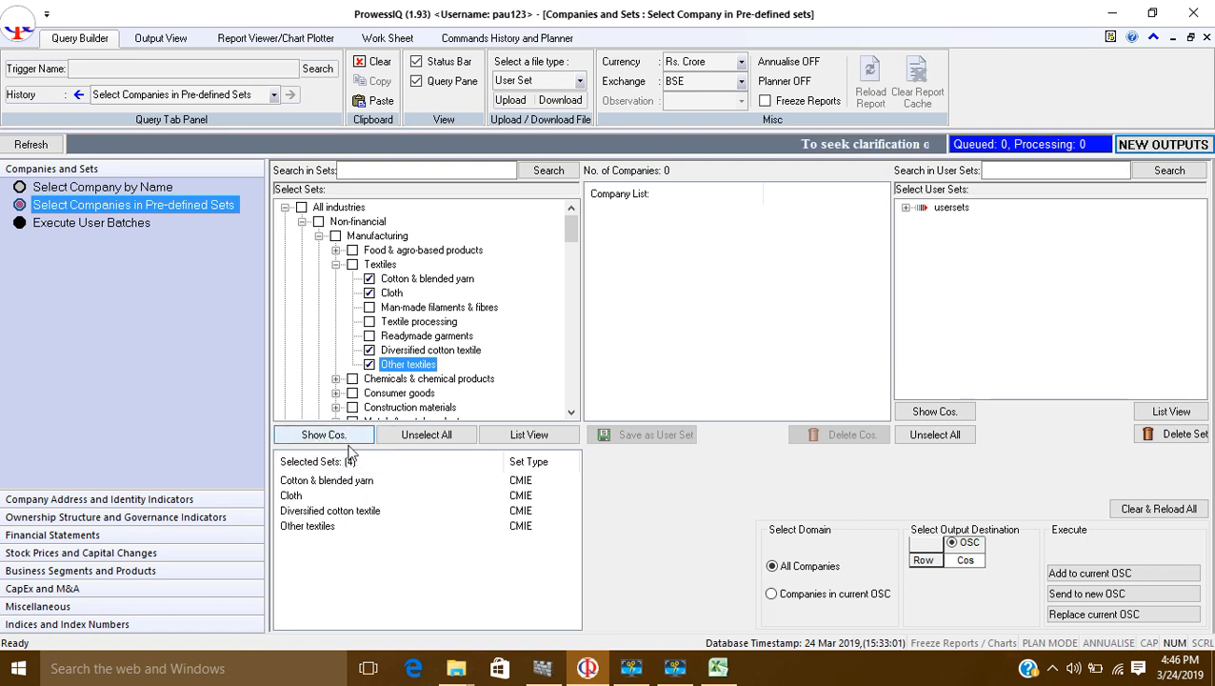
# - Add the Inorganic chemicals set under Chemicals & chemical products and list the companies of the selected sets
pyautogui.click(335, 379)
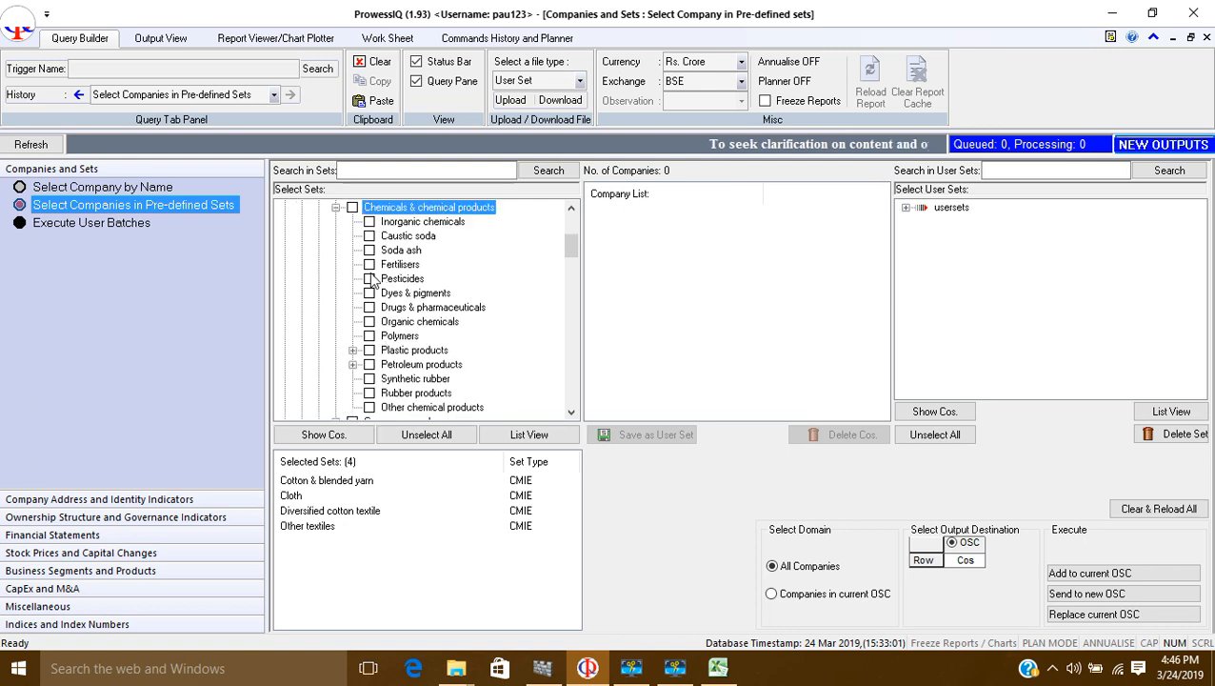
pyautogui.click(370, 222)
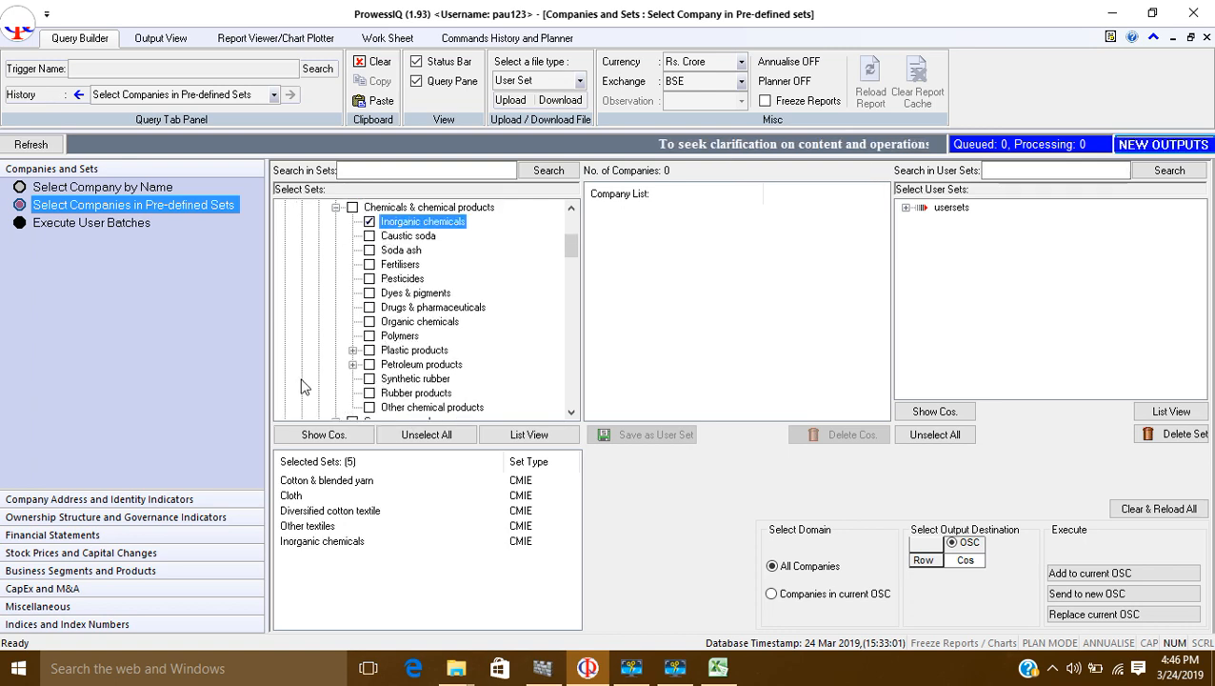
pyautogui.click(316, 435)
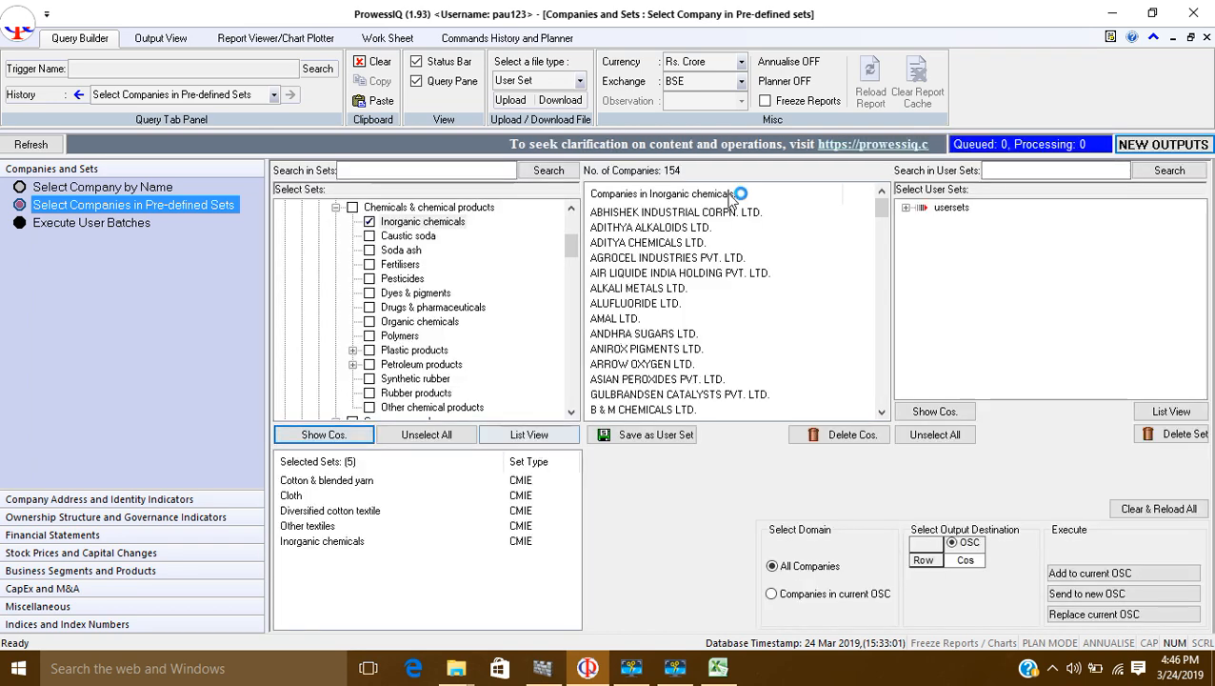
# - Delete output sheet 224 containing the earlier annual financial data
pyautogui.scroll(-20, 686, 315)
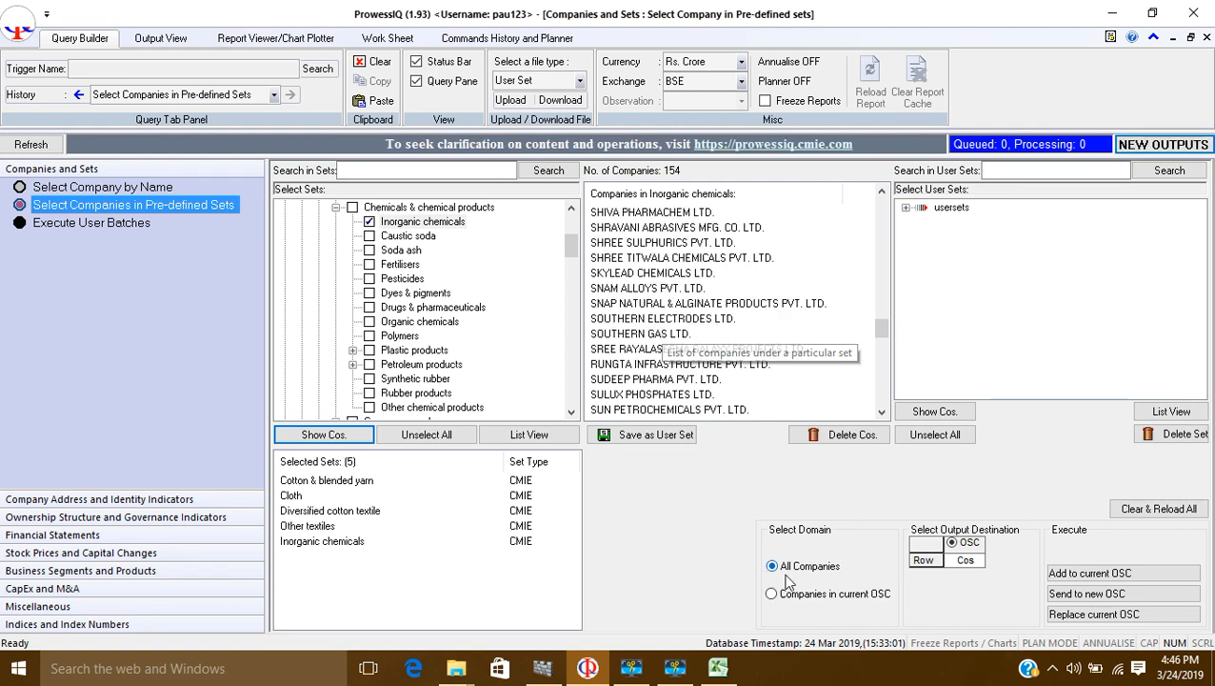
pyautogui.click(158, 38)
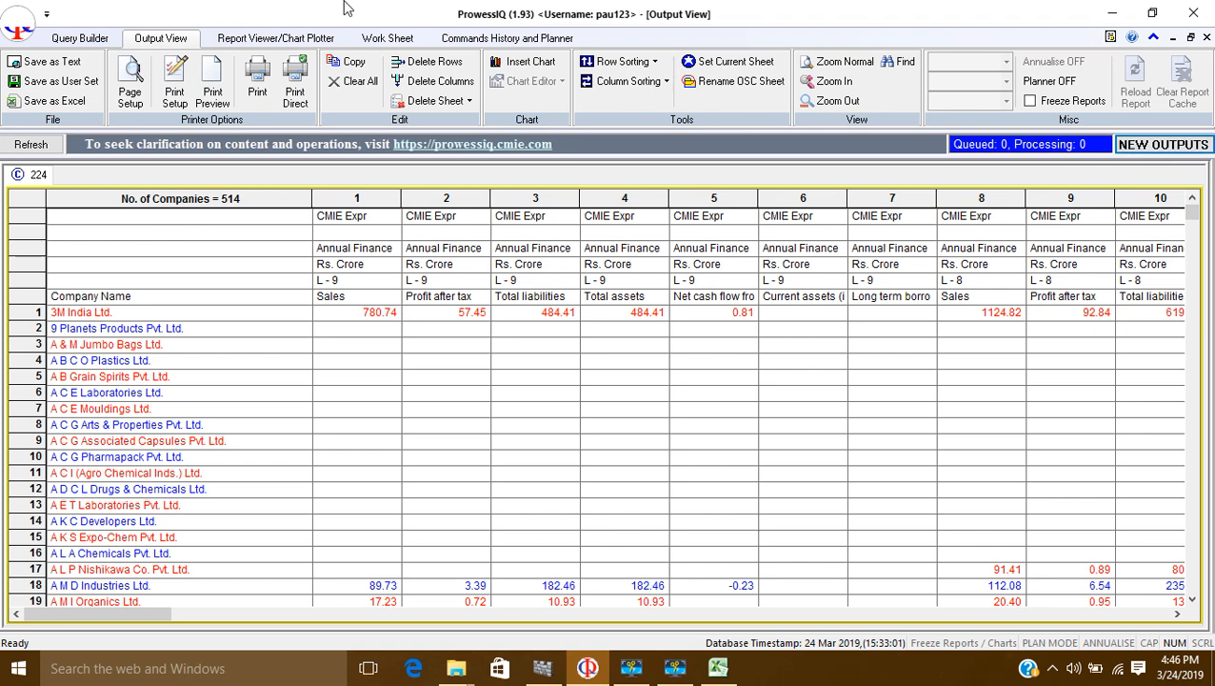
pyautogui.click(434, 102)
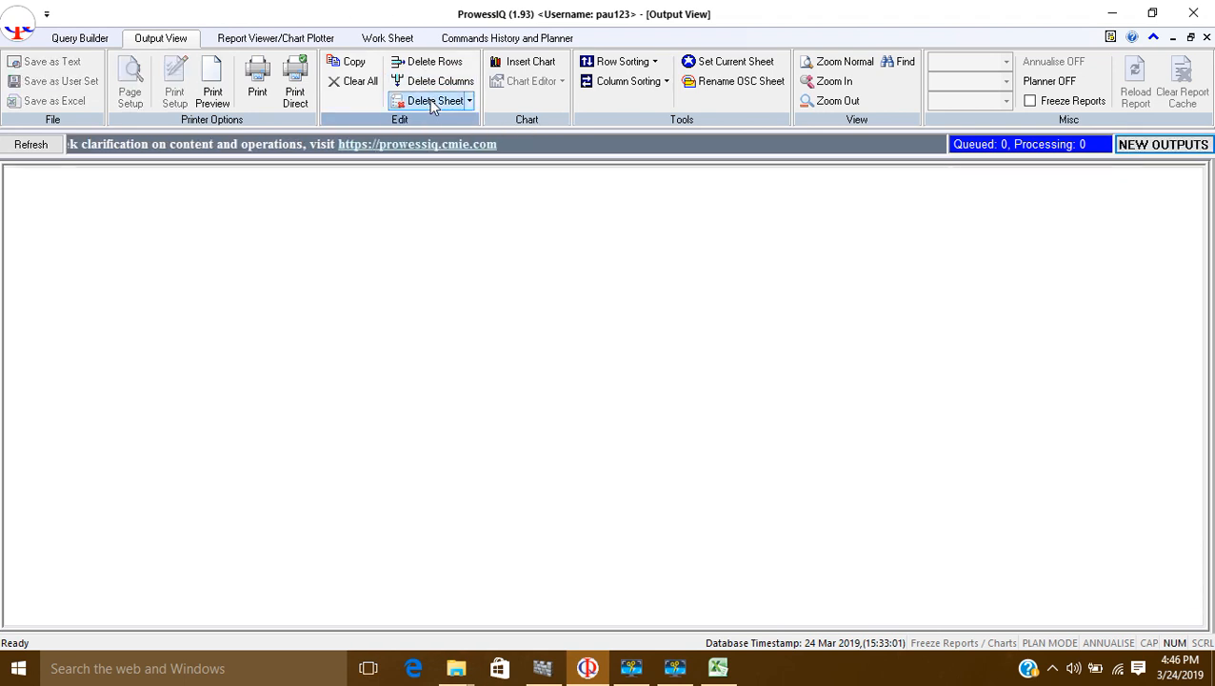
# - Send the companies of the five selected pre-defined sets to a new OSC and download the outputs
pyautogui.click(68, 43)
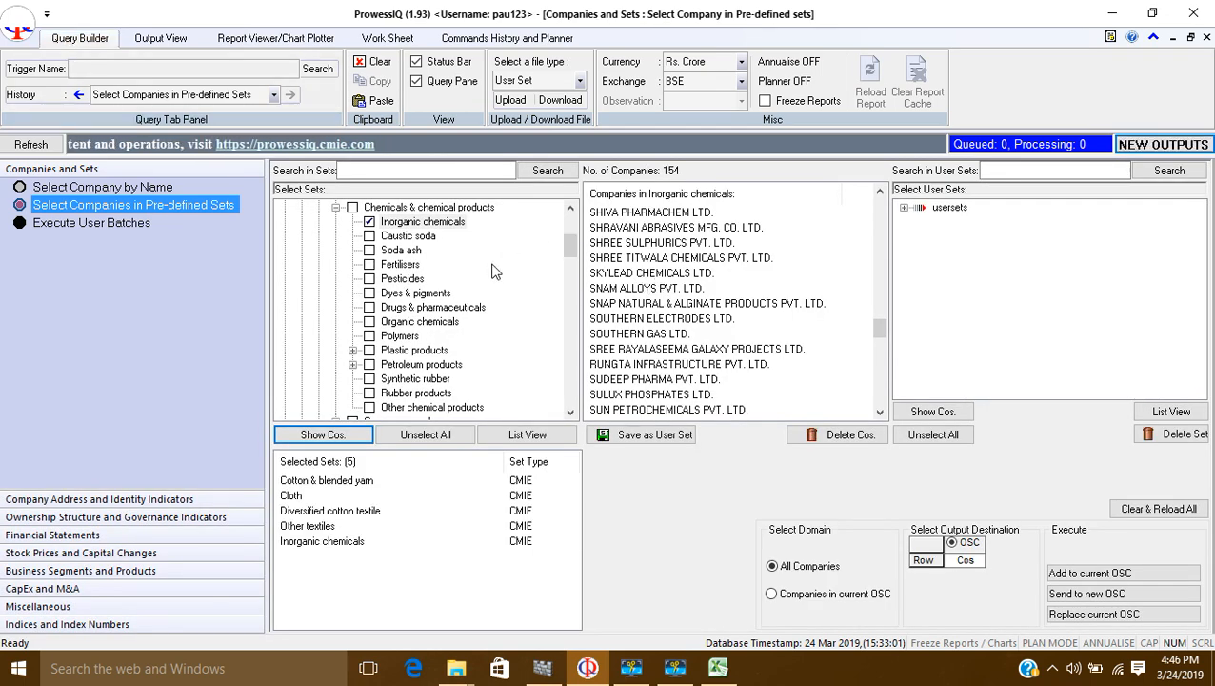
pyautogui.scroll(1, 433, 366)
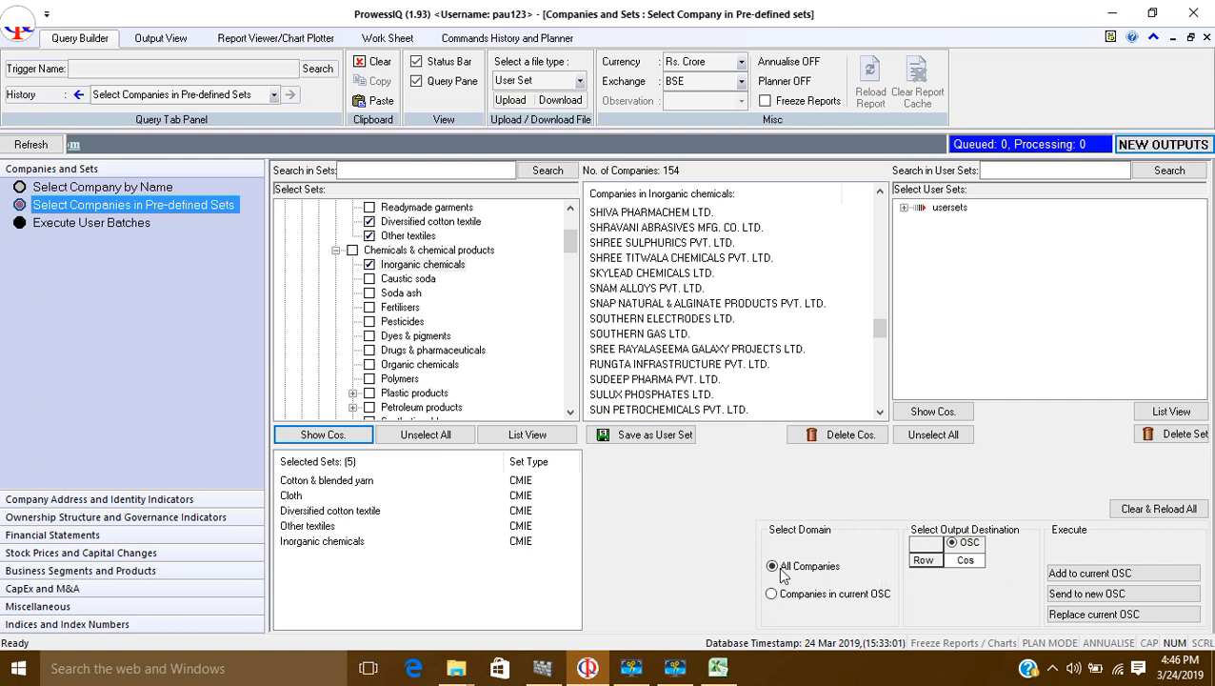
pyautogui.click(1061, 595)
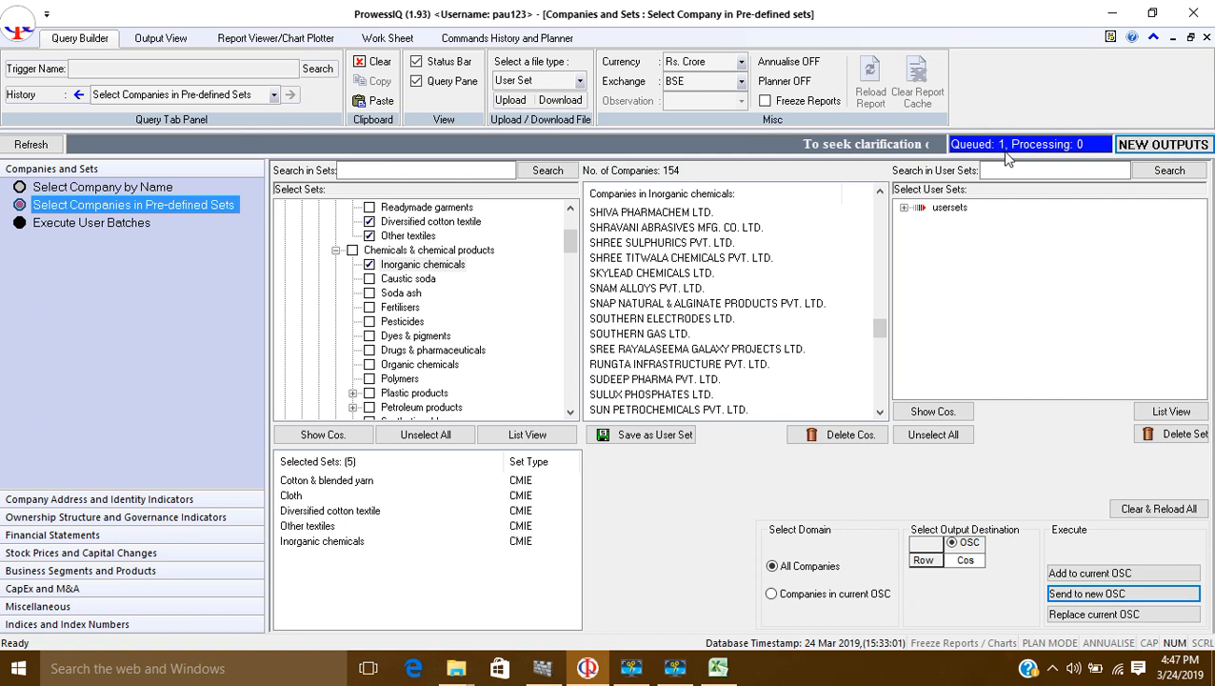
pyautogui.click(1153, 145)
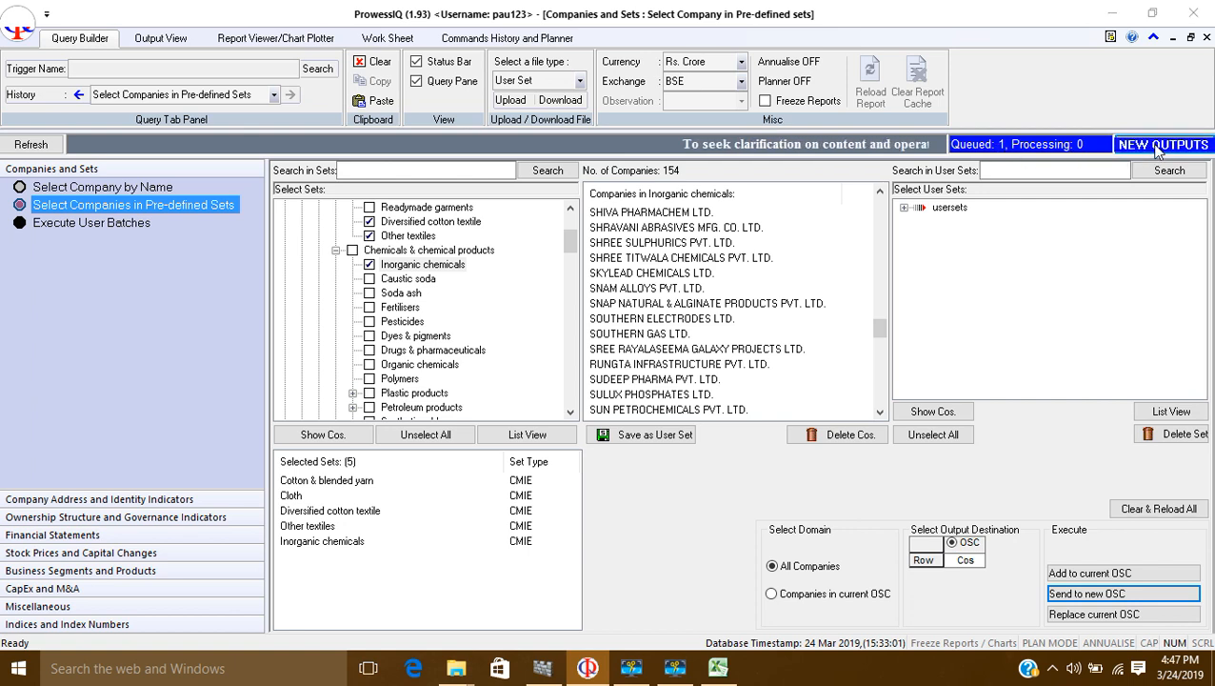
pyautogui.click(1132, 146)
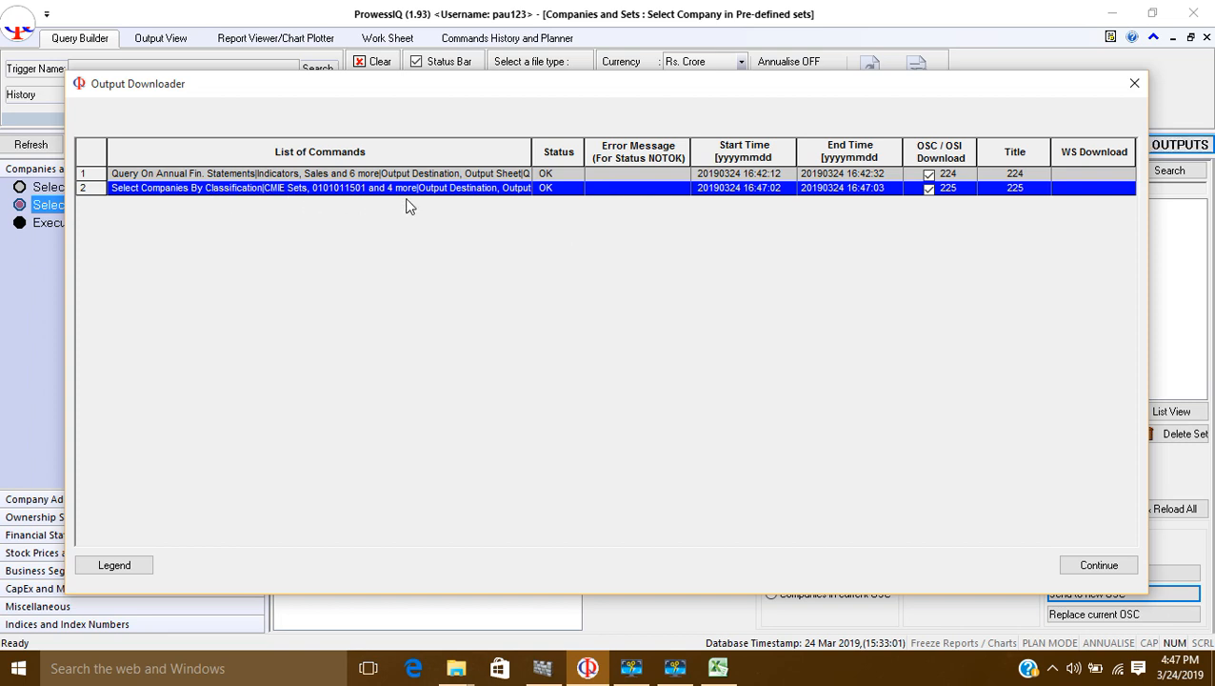
pyautogui.click(1098, 566)
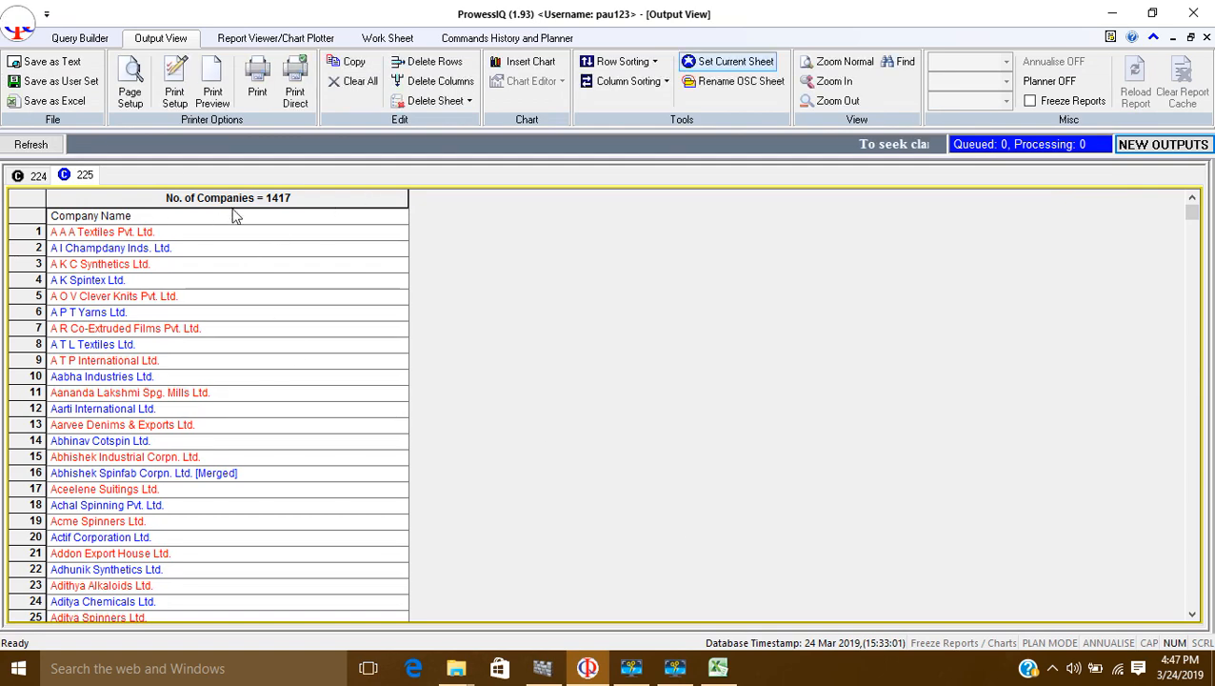
pyautogui.scroll(-20, 140, 279)
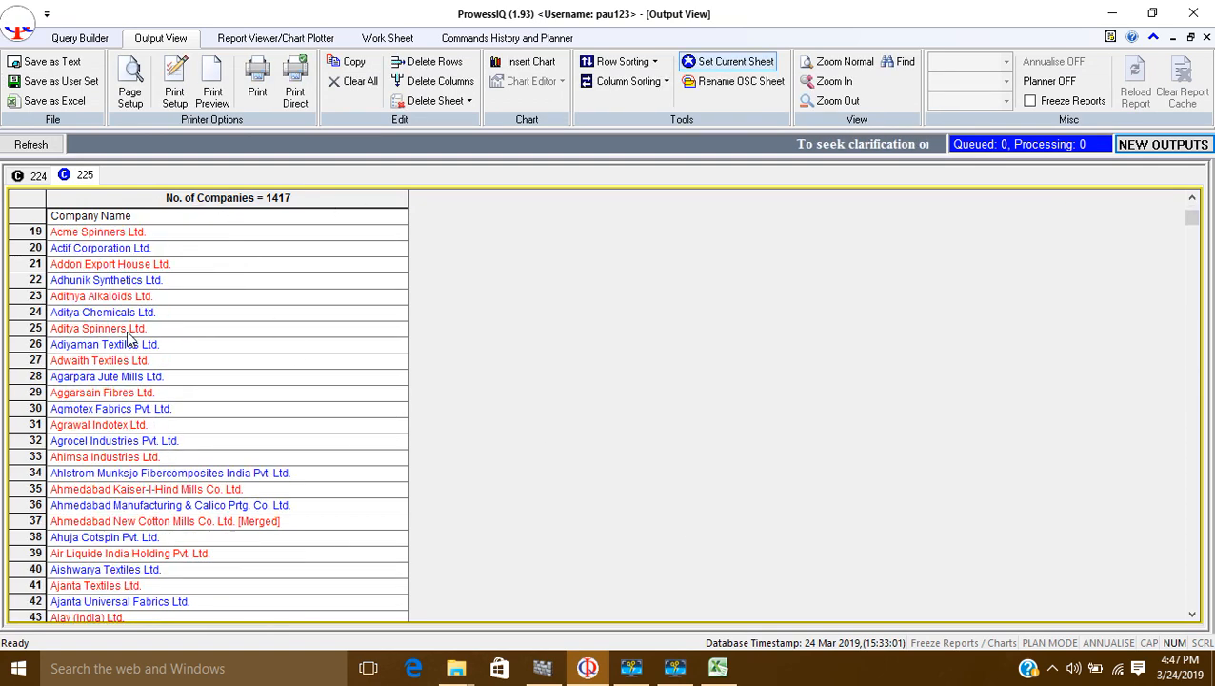
pyautogui.scroll(20, 137, 334)
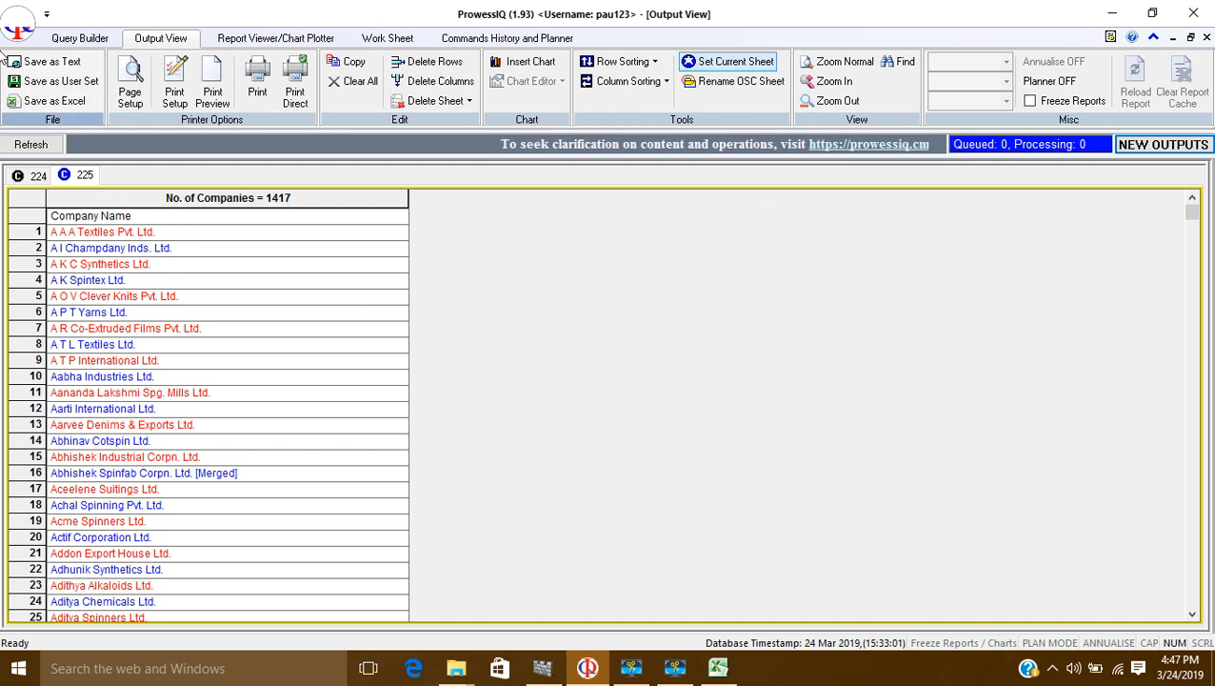
# - Open the Annual Financial Statements query and add Total expenses to the selected indicators
pyautogui.click(78, 40)
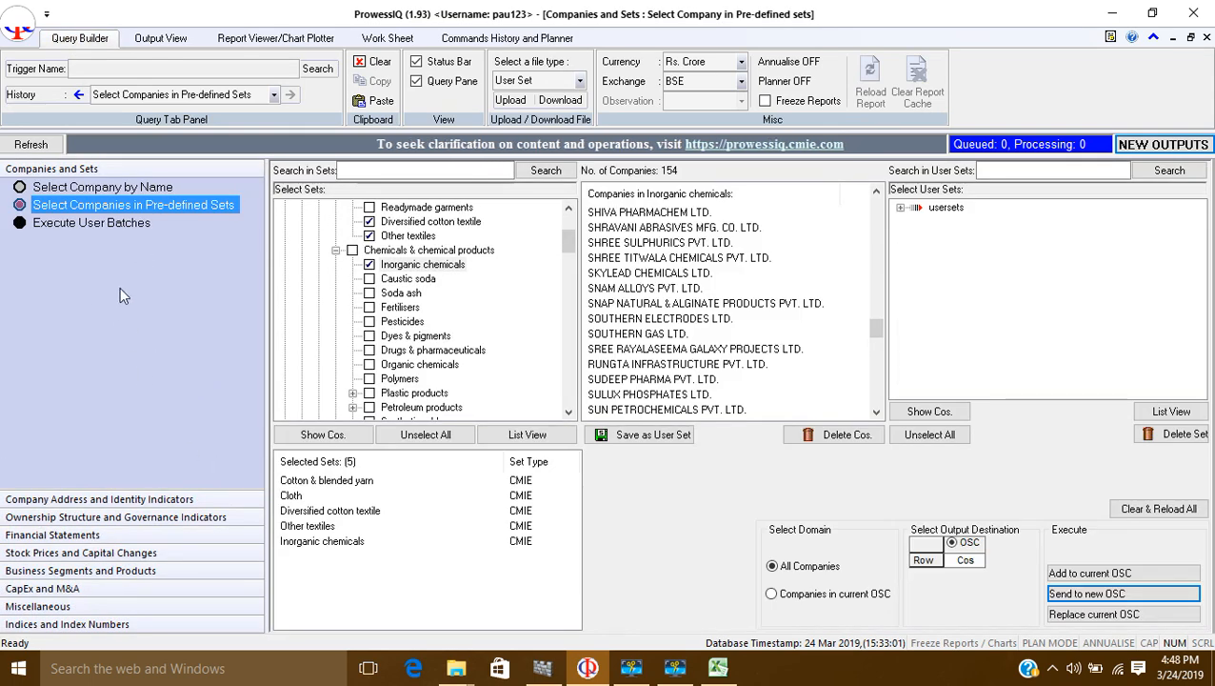
pyautogui.click(59, 535)
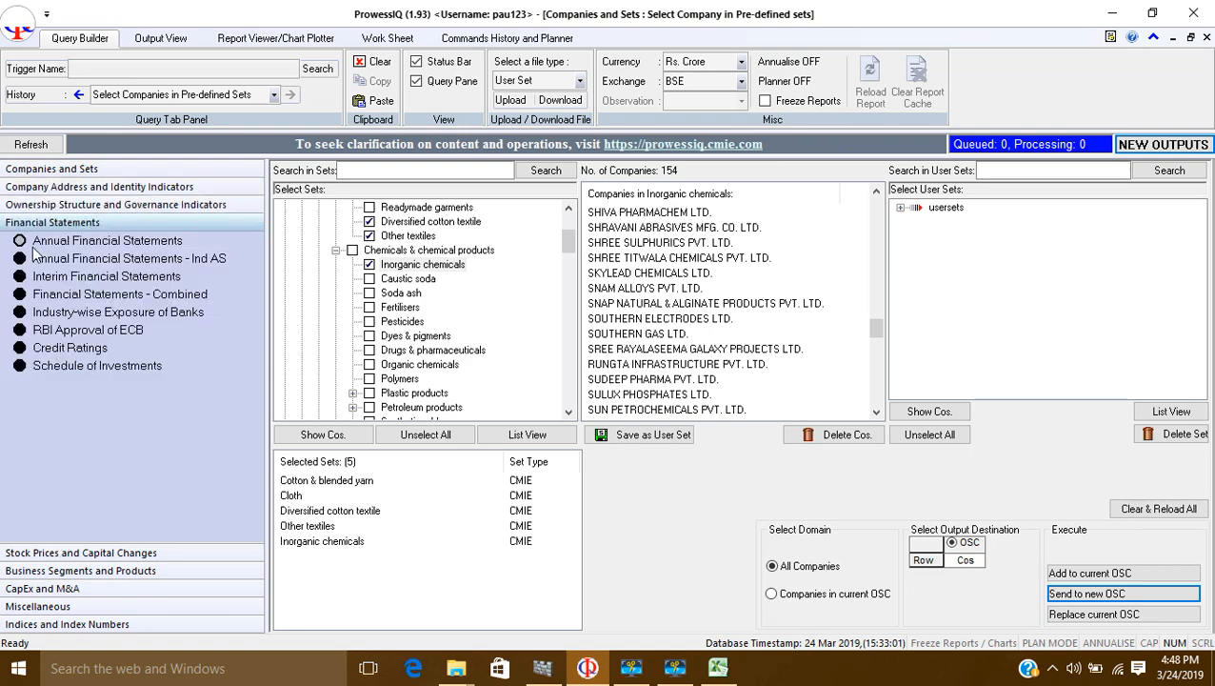
pyautogui.click(19, 241)
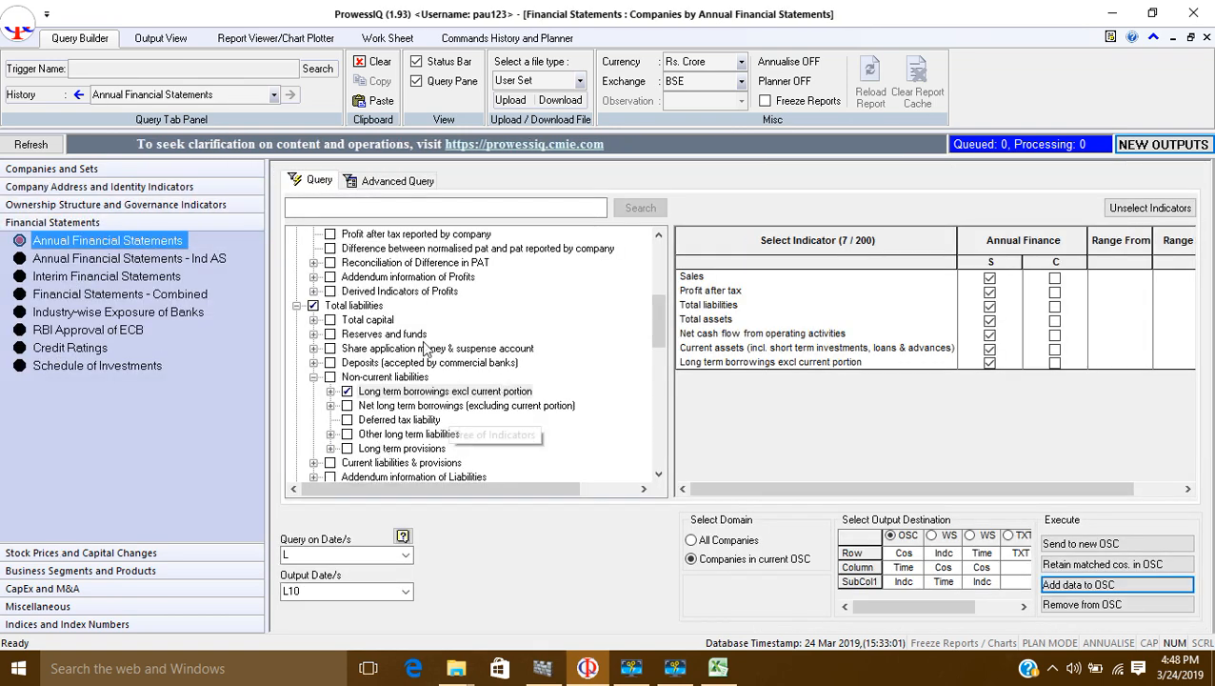
pyautogui.scroll(2, 381, 448)
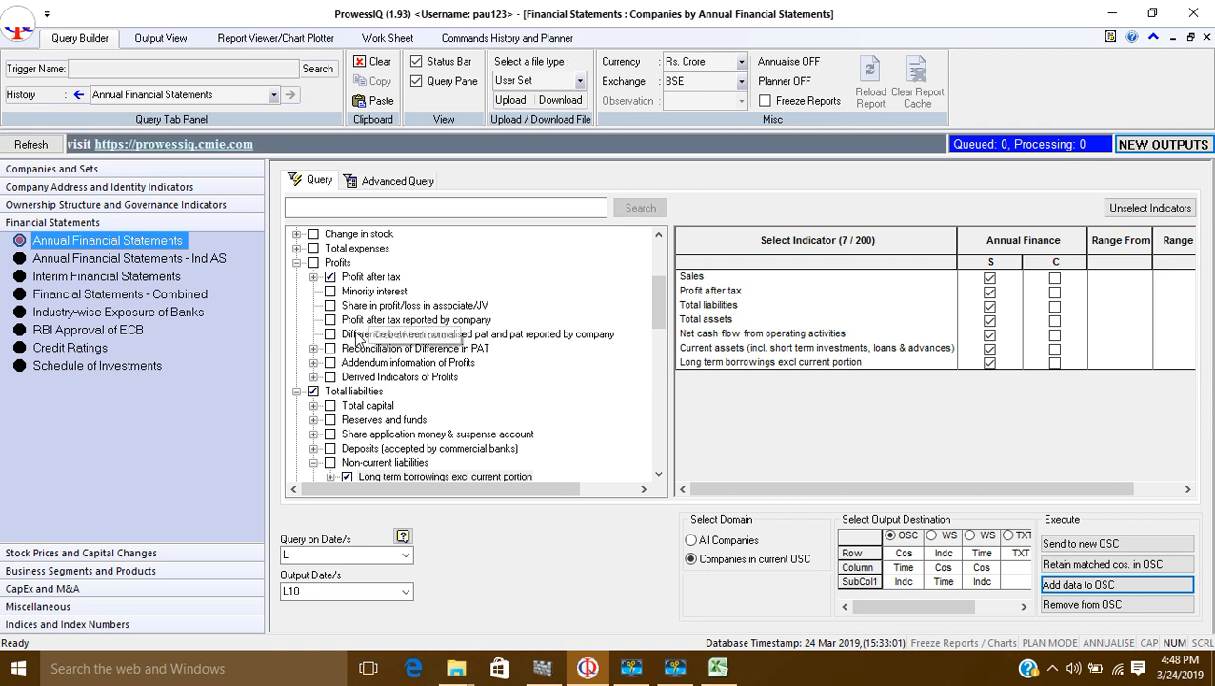
pyautogui.scroll(-2, 354, 408)
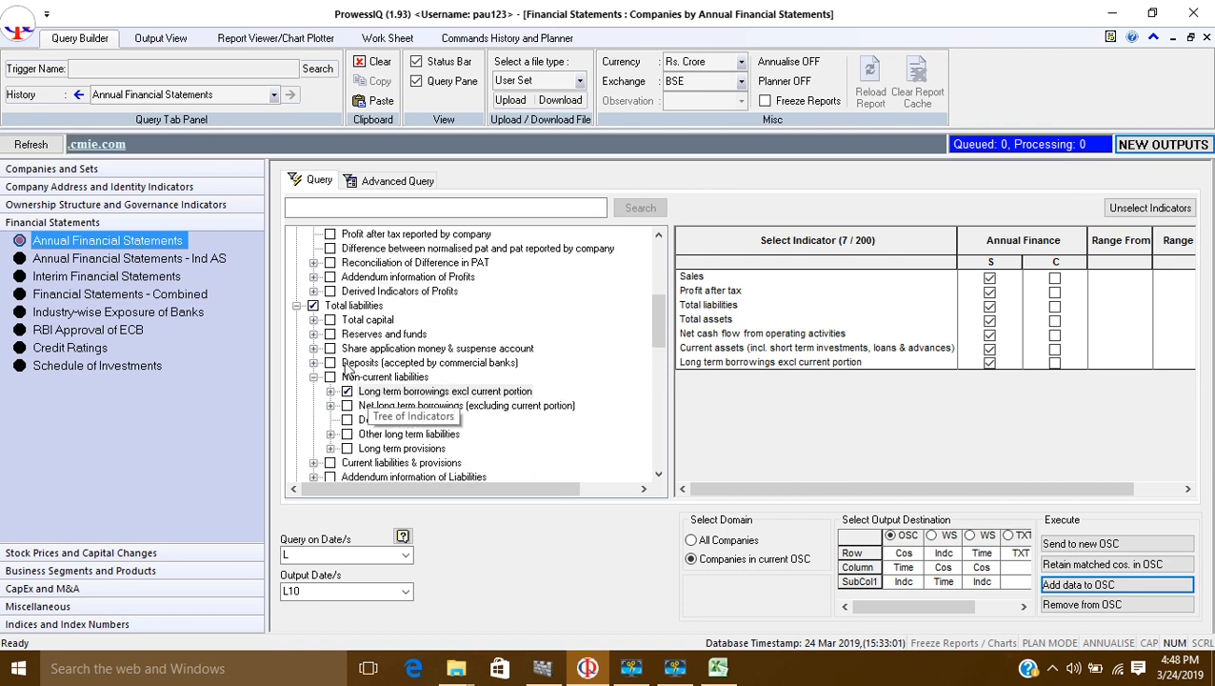
pyautogui.scroll(2, 343, 339)
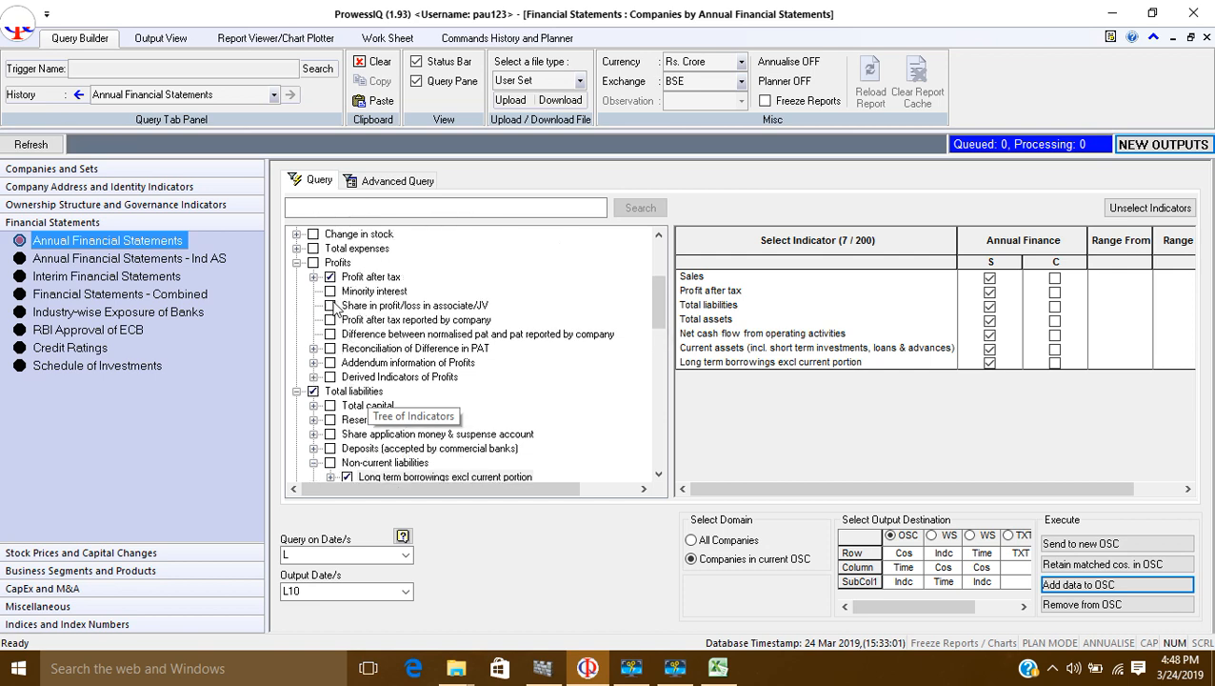
pyautogui.scroll(2, 326, 307)
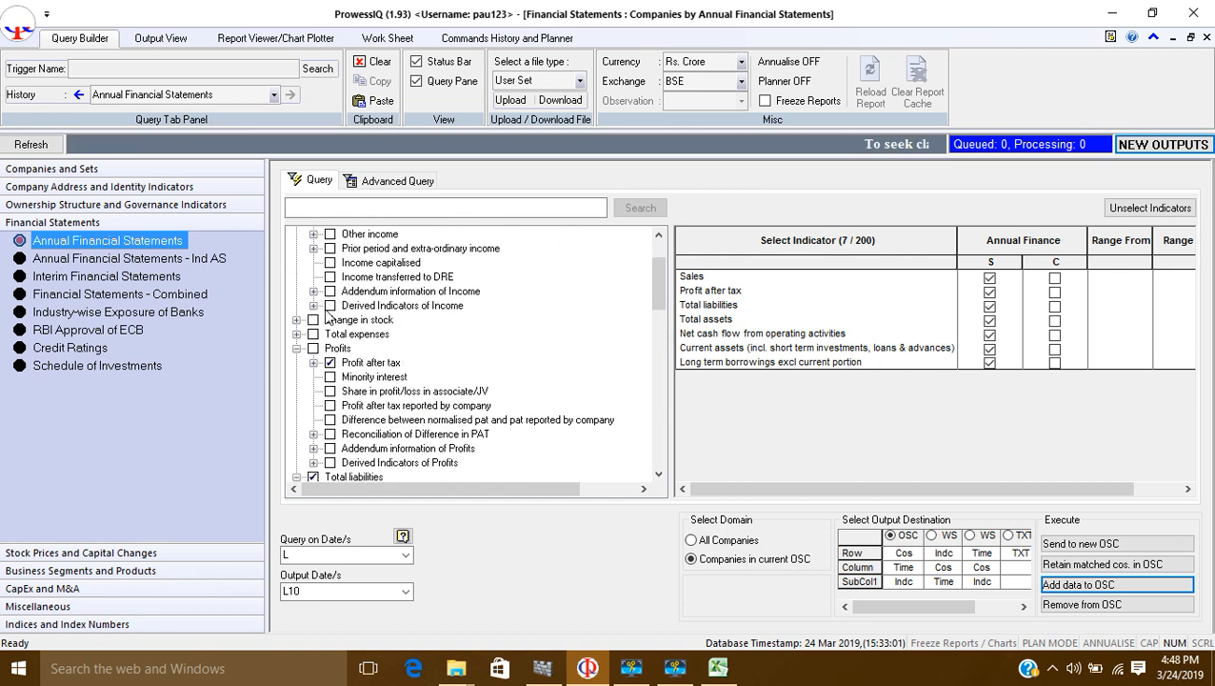
pyautogui.scroll(1, 374, 301)
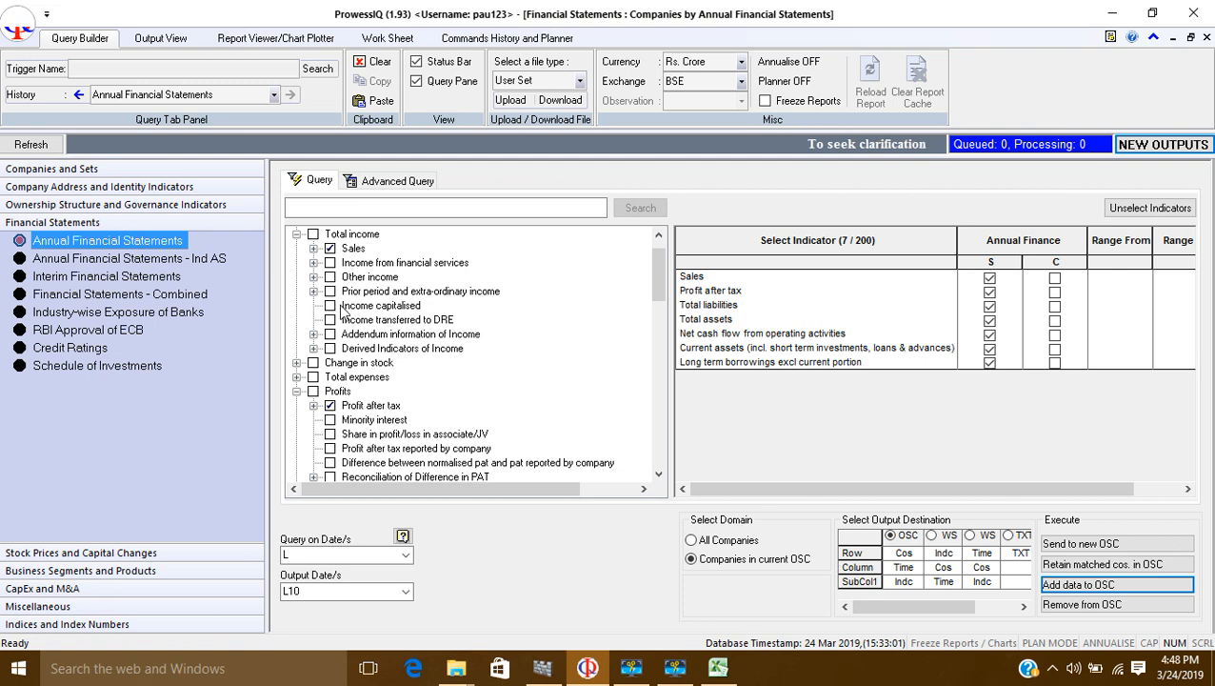
pyautogui.click(296, 377)
pyautogui.click(312, 234)
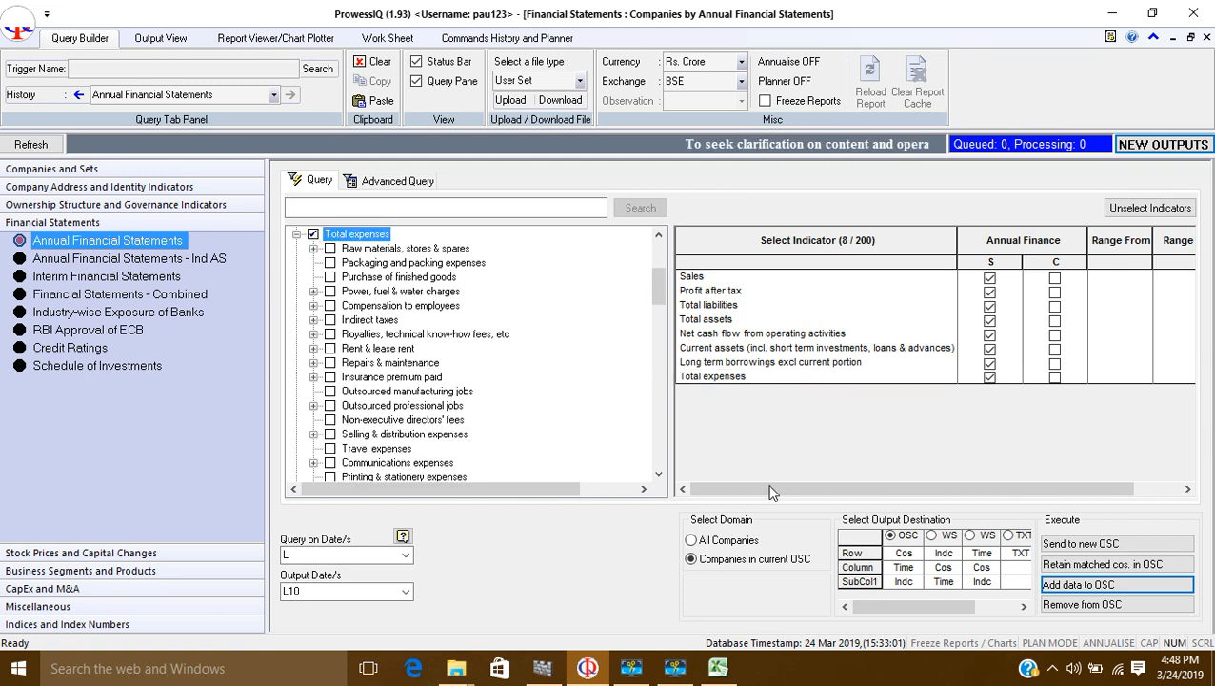
# - Set the output dates to L4 and add the selected indicators' data to the current OSC
pyautogui.click(406, 592)
pyautogui.click(318, 591)
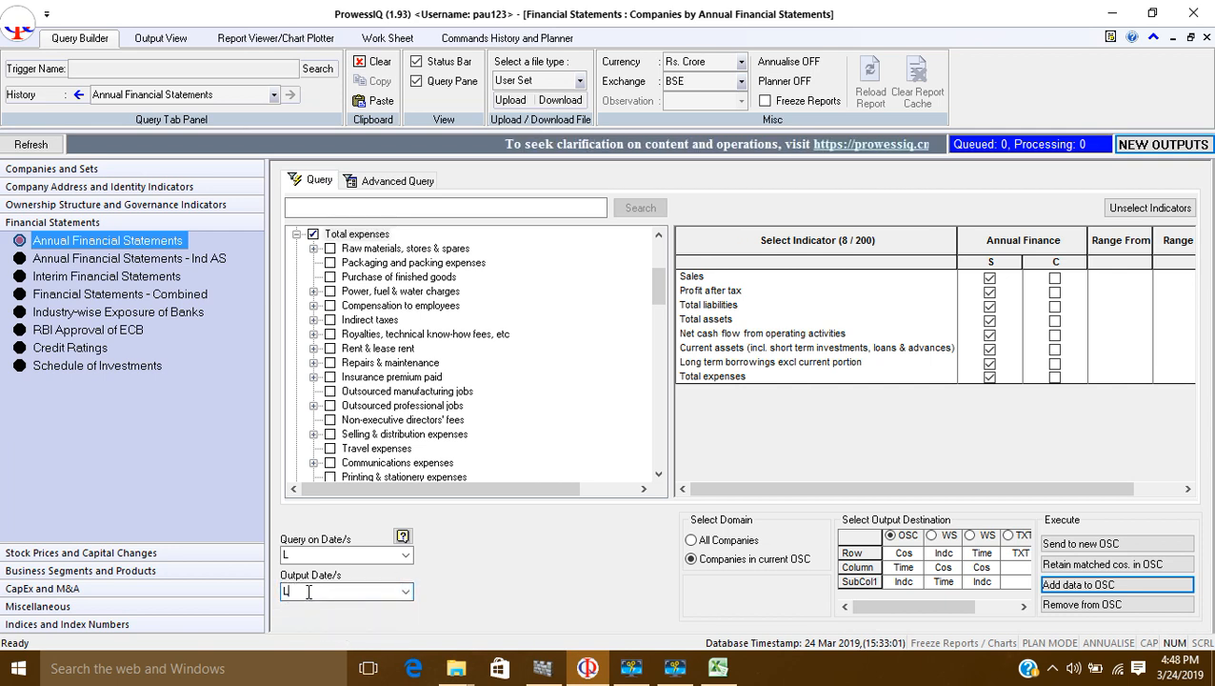
pyautogui.write('L4')
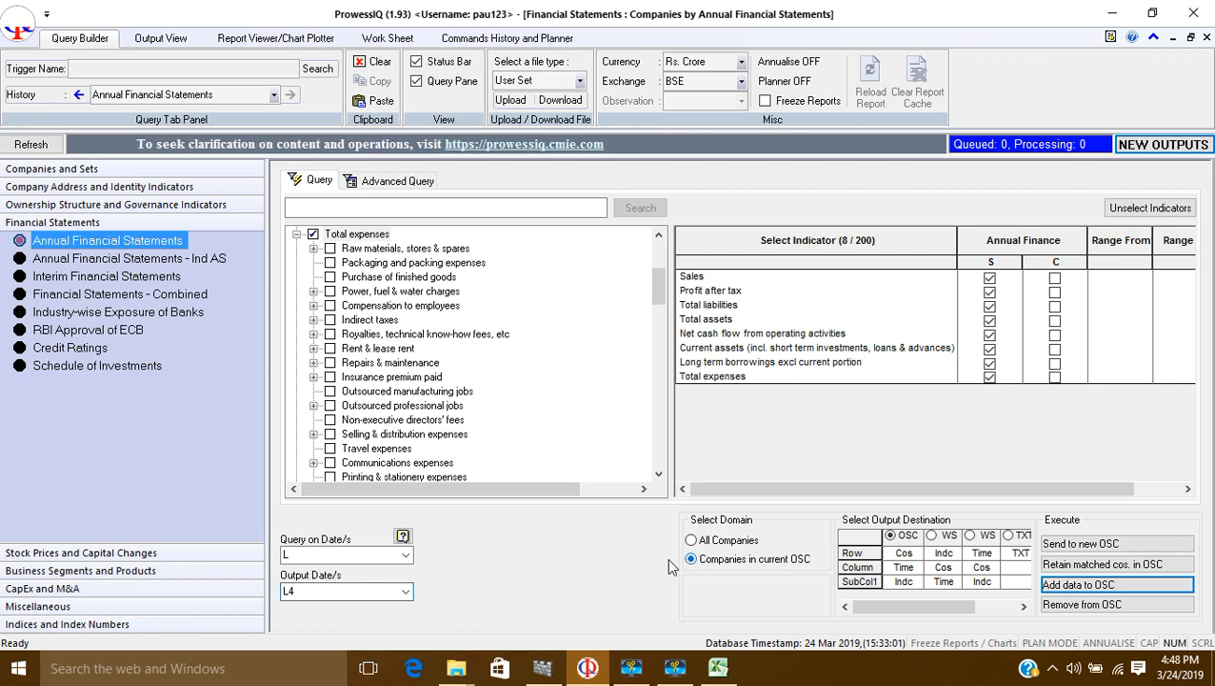
pyautogui.click(1083, 585)
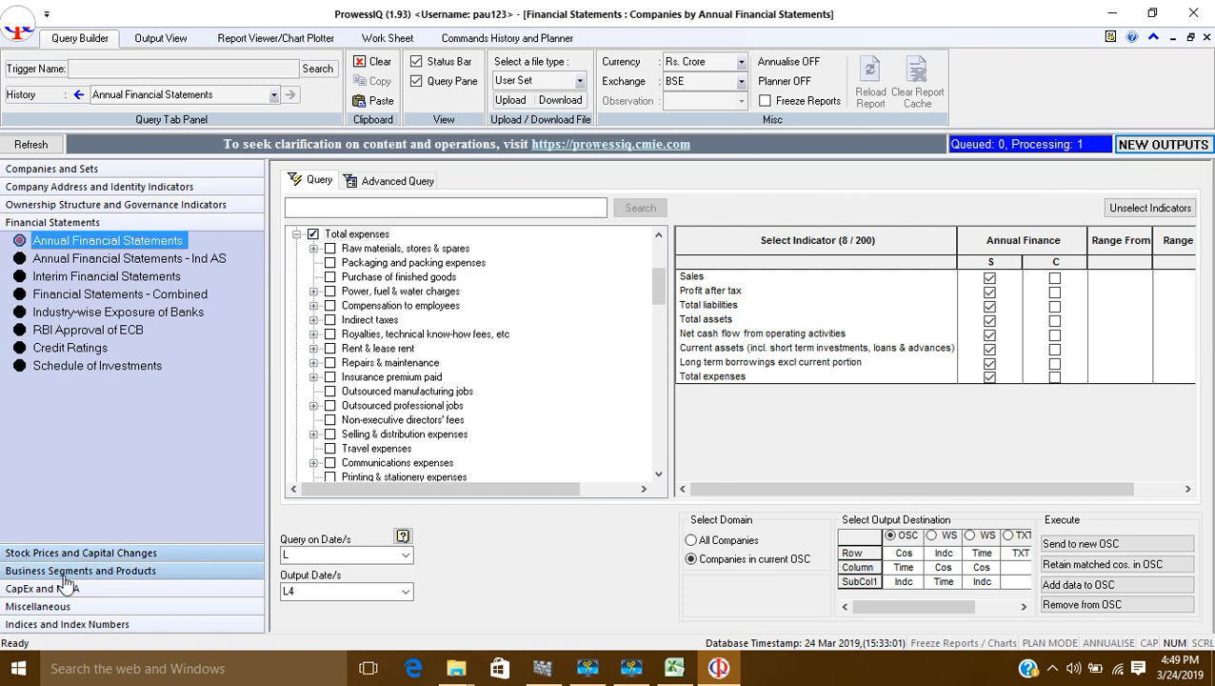
# - Expand the Company Address and Identity Indicators and the Stock Prices and Capital Changes queries, and load the financial data output
pyautogui.click(47, 188)
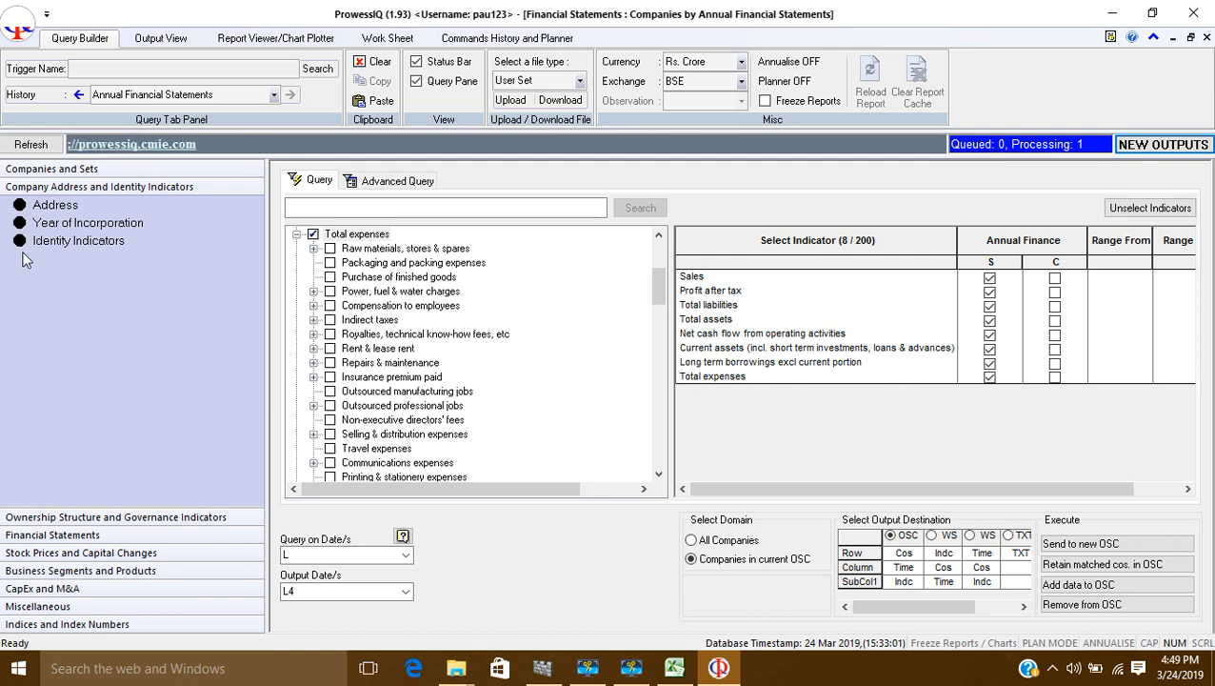
pyautogui.click(63, 558)
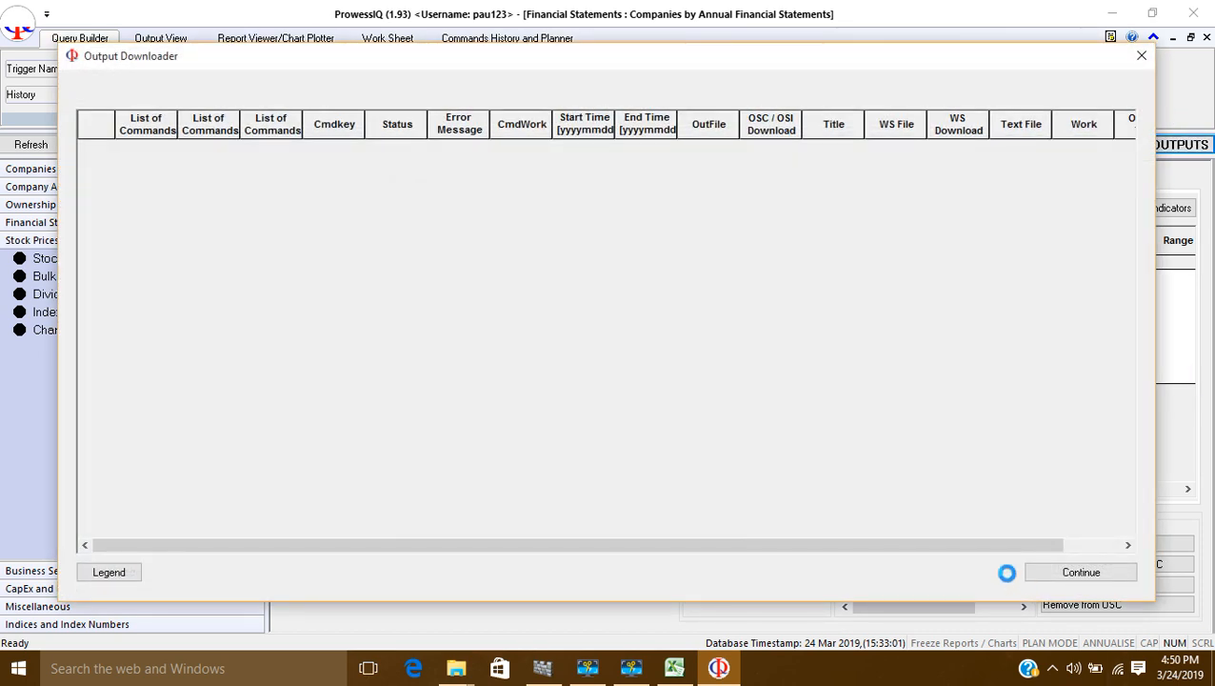
pyautogui.click(1099, 567)
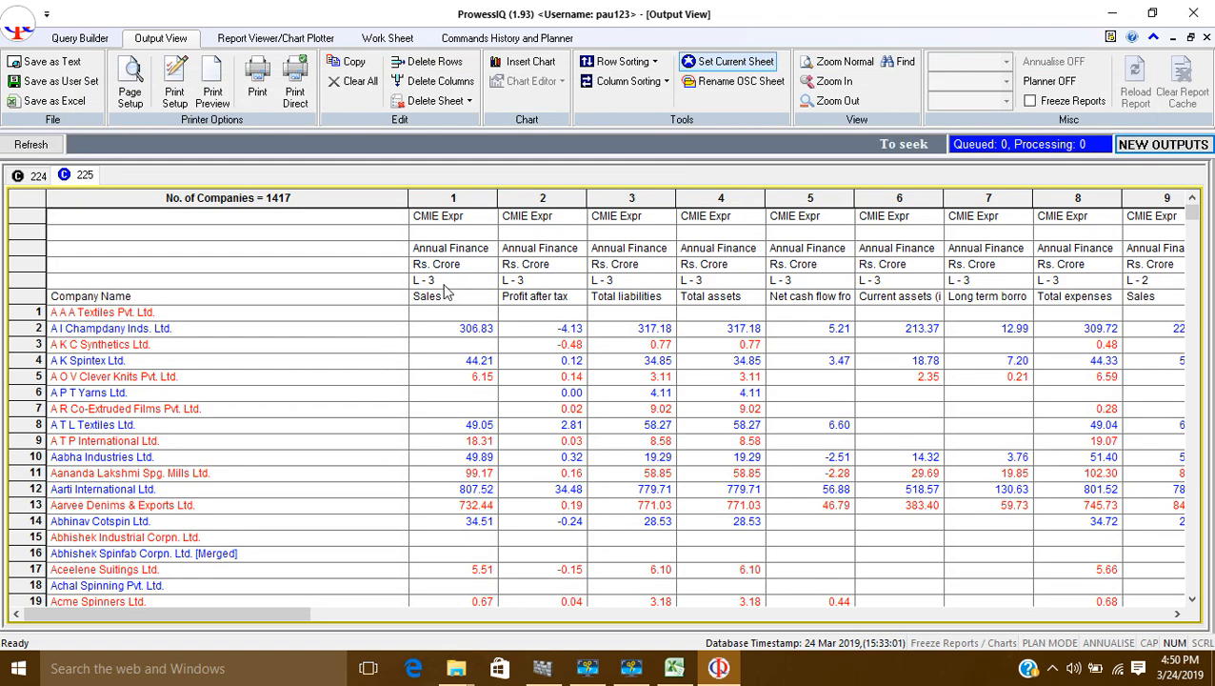
# - Examine the companies and the indicator columns across the L-3, L-2, L-1 and L periods in output sheet 225
pyautogui.scroll(-13, 456, 377)
pyautogui.scroll(14, 457, 371)
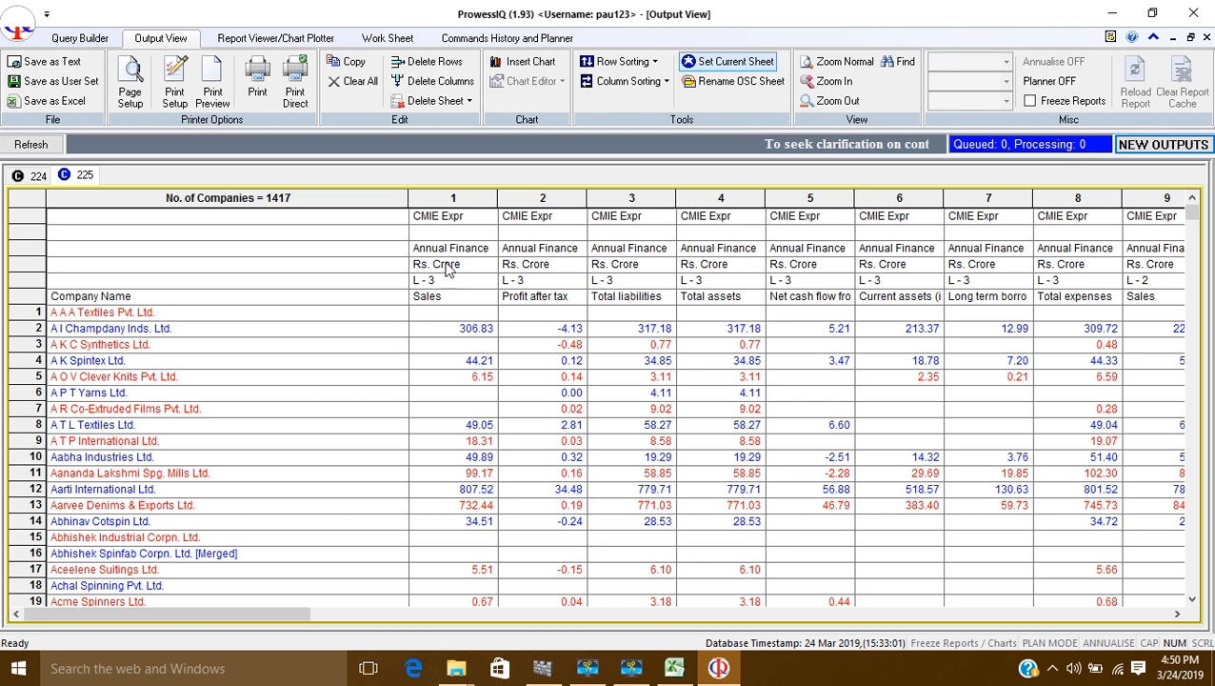
pyautogui.press('Right')
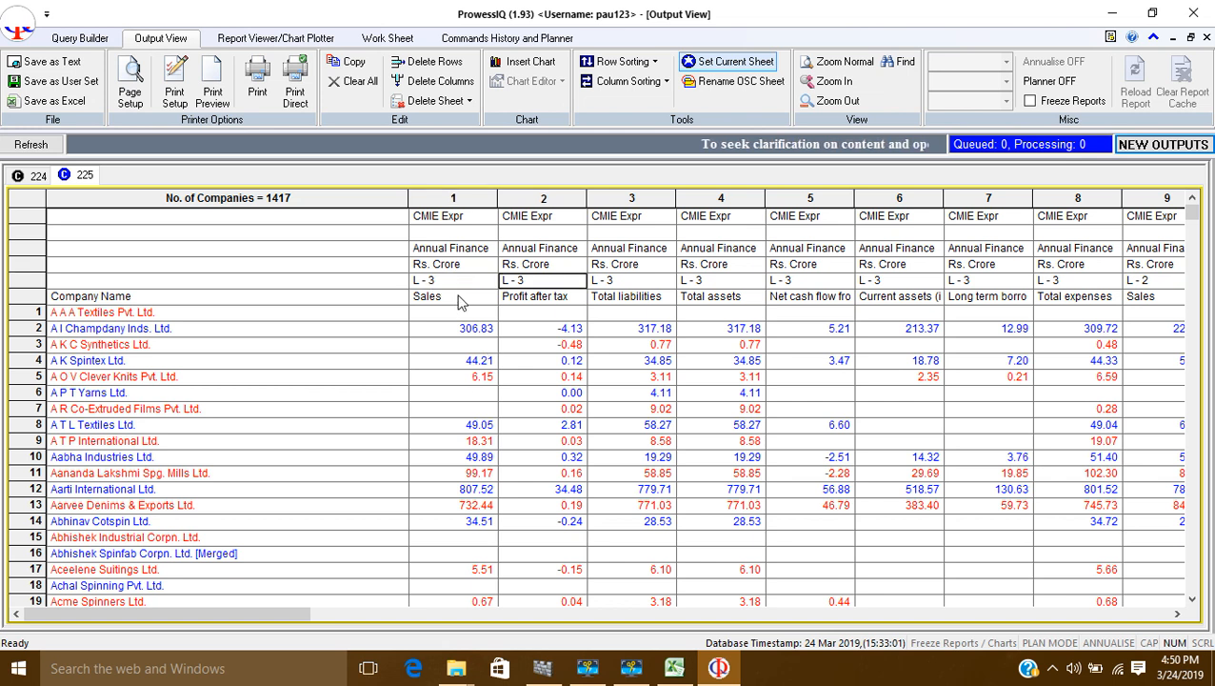
pyautogui.press('Right')
pyautogui.press('Left')
pyautogui.press('Left')
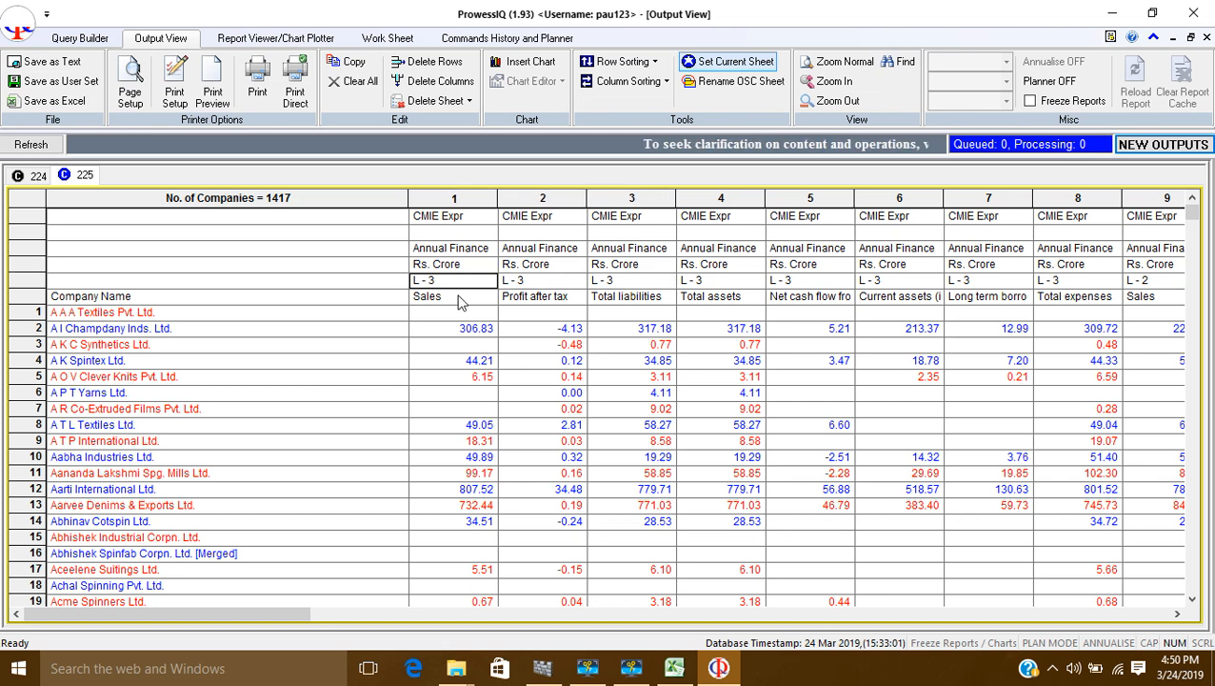
pyautogui.press('Left')
pyautogui.press('Right')
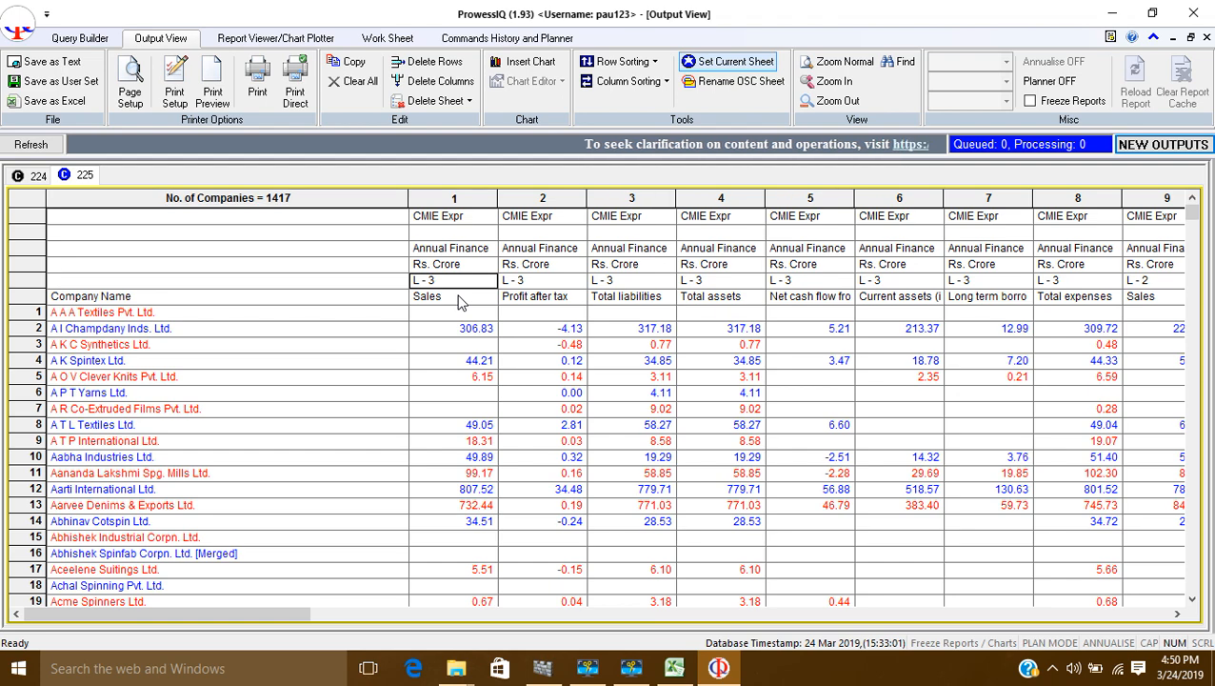
pyautogui.press('Right')
pyautogui.press('Right')
pyautogui.press('Right')
pyautogui.press('Right')
pyautogui.press('Right')
pyautogui.press('Right')
pyautogui.press('Right')
pyautogui.press('Right')
pyautogui.press('Right')
pyautogui.press('Right')
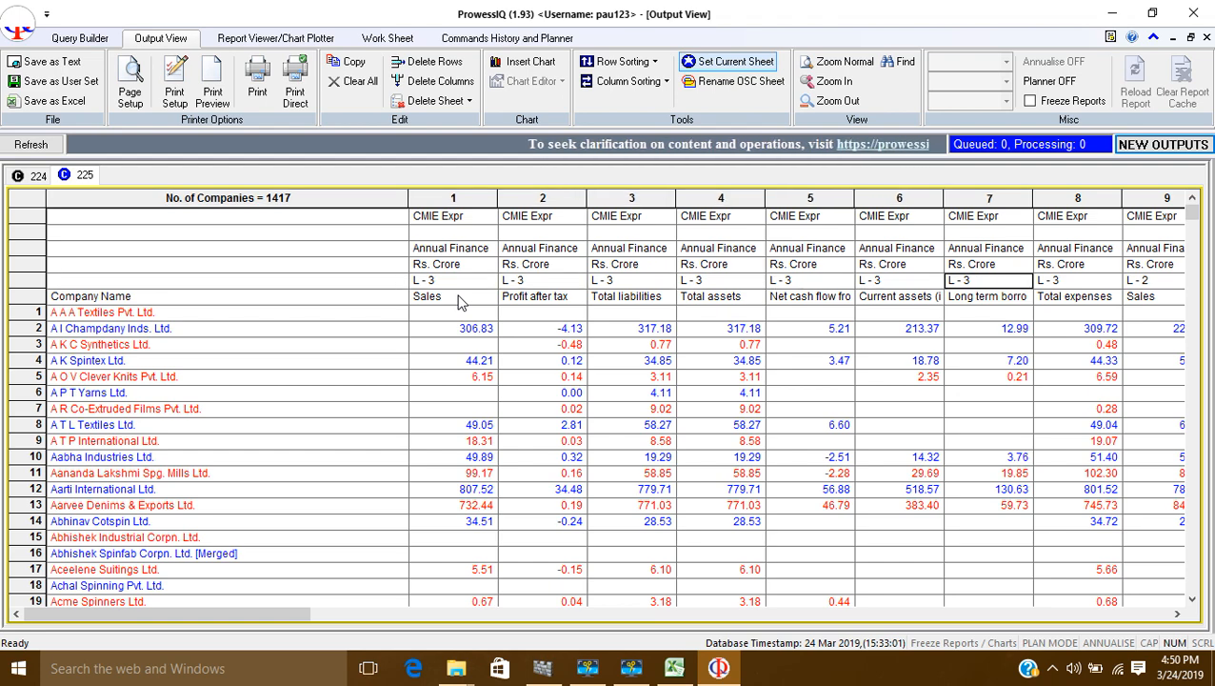
pyautogui.press('Right')
pyautogui.press('Right')
pyautogui.press('Right')
pyautogui.press('Right')
pyautogui.press('Right')
pyautogui.press('Right')
pyautogui.press('Right')
pyautogui.press('Right')
pyautogui.press('Right')
pyautogui.press('Right')
pyautogui.press('Right')
pyautogui.press('Right')
pyautogui.press('Right')
pyautogui.press('Right')
pyautogui.press('Right')
pyautogui.press('Right')
pyautogui.press('Right')
pyautogui.press('Right')
pyautogui.press('Right')
pyautogui.press('Right')
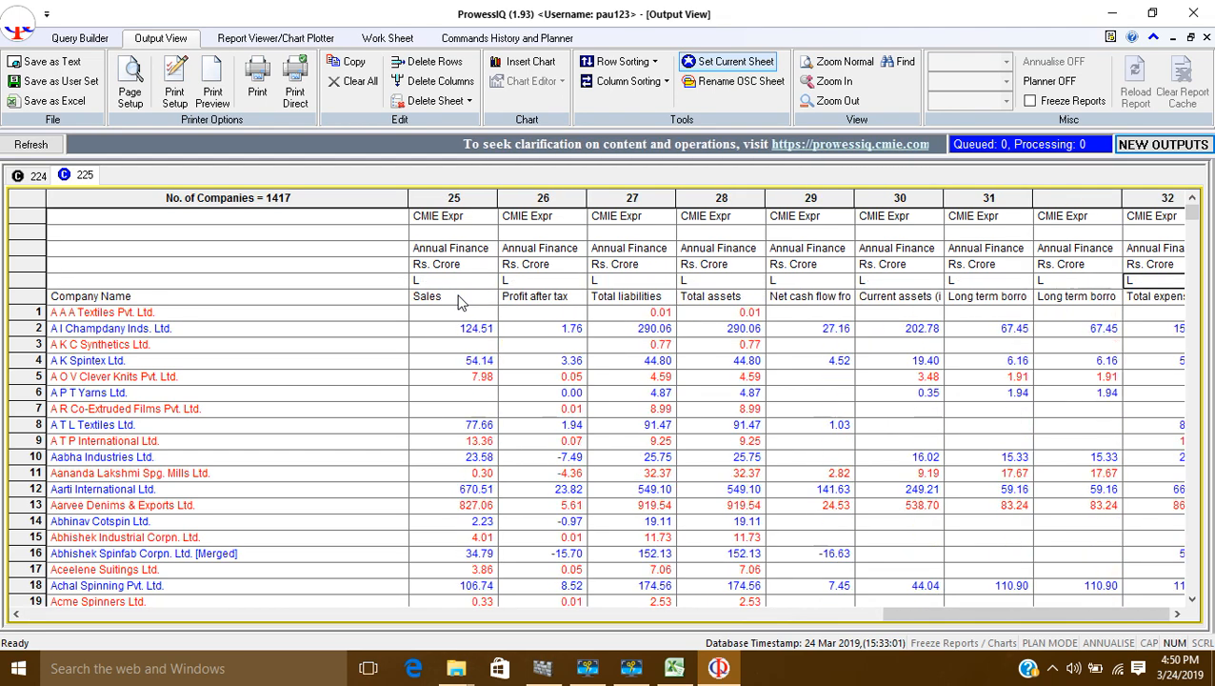
pyautogui.press('Left')
pyautogui.press('Left')
pyautogui.press('Left')
pyautogui.press('Left')
pyautogui.press('Left')
pyautogui.press('Left')
pyautogui.press('Left')
pyautogui.press('Left')
pyautogui.press('Left')
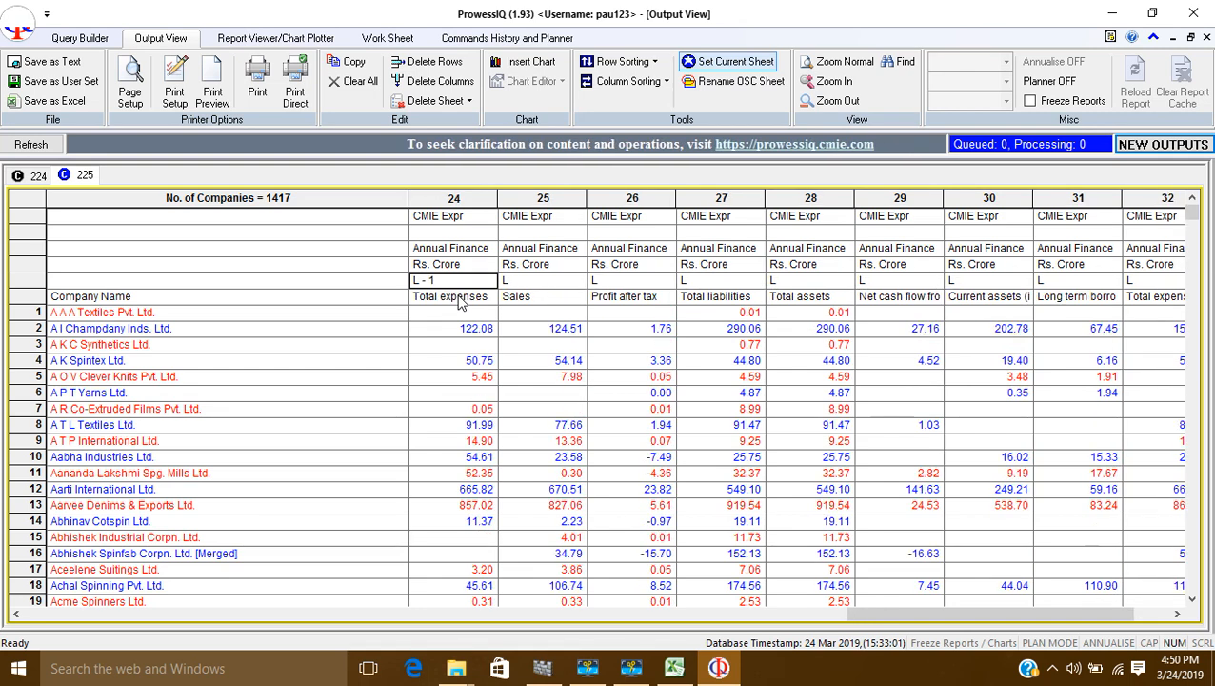
pyautogui.press('Left')
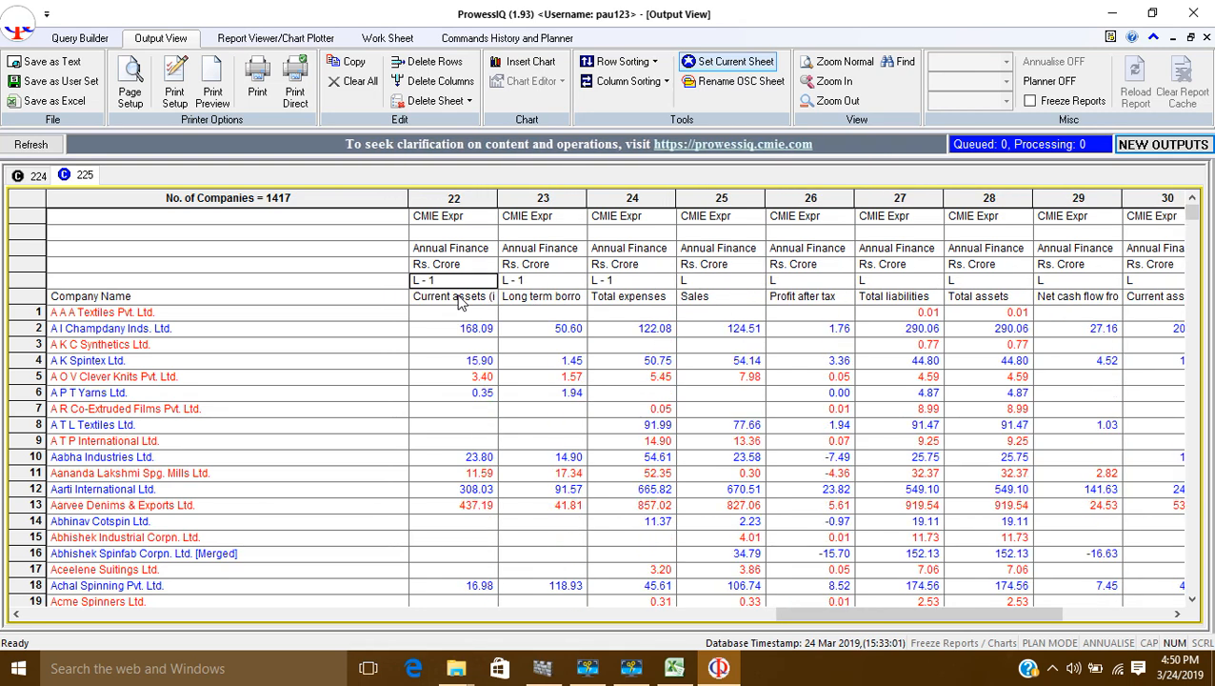
pyautogui.press('Left')
pyautogui.press('Left')
pyautogui.press('Left')
pyautogui.press('Left')
pyautogui.press('Left')
pyautogui.press('Left')
pyautogui.press('Left')
pyautogui.press('Left')
pyautogui.press('Left')
pyautogui.press('Left')
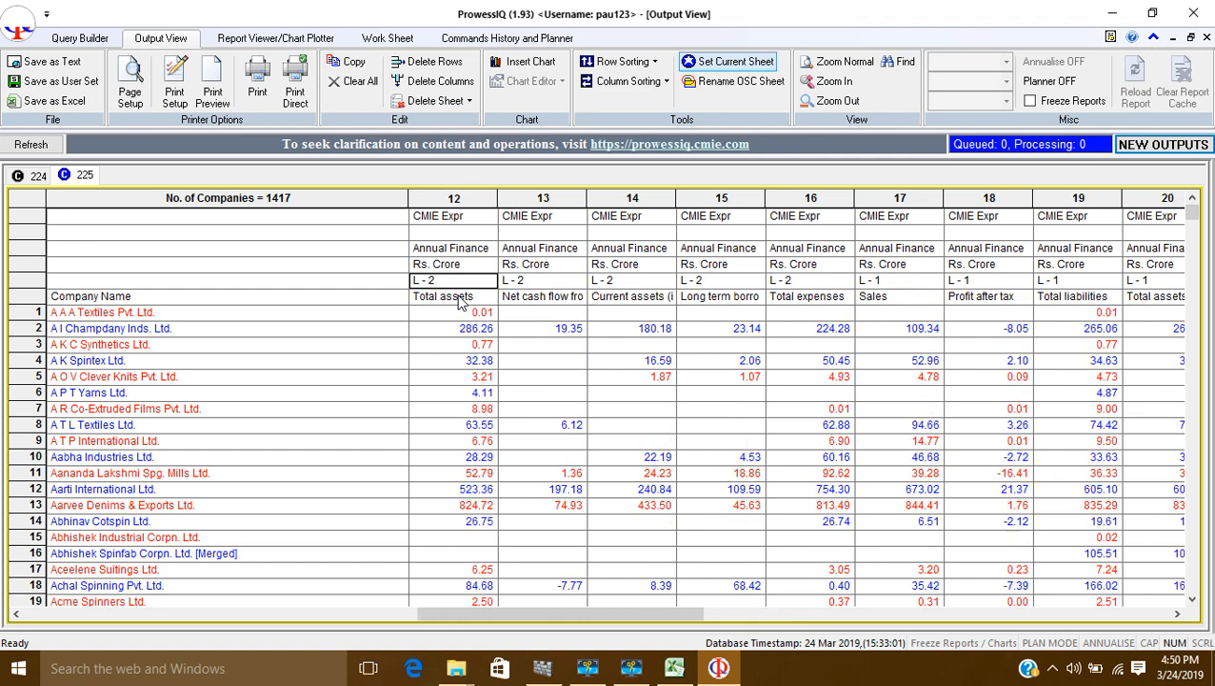
# - Look back through output sheet 225 to its first L-3 Sales column and view the Excel export options
pyautogui.press('Left')
pyautogui.press('Left')
pyautogui.press('Left')
pyautogui.press('Left')
pyautogui.press('Left')
pyautogui.press('Left')
pyautogui.press('Left')
pyautogui.press('Left')
pyautogui.press('Left')
pyautogui.press('Left')
pyautogui.press('Left')
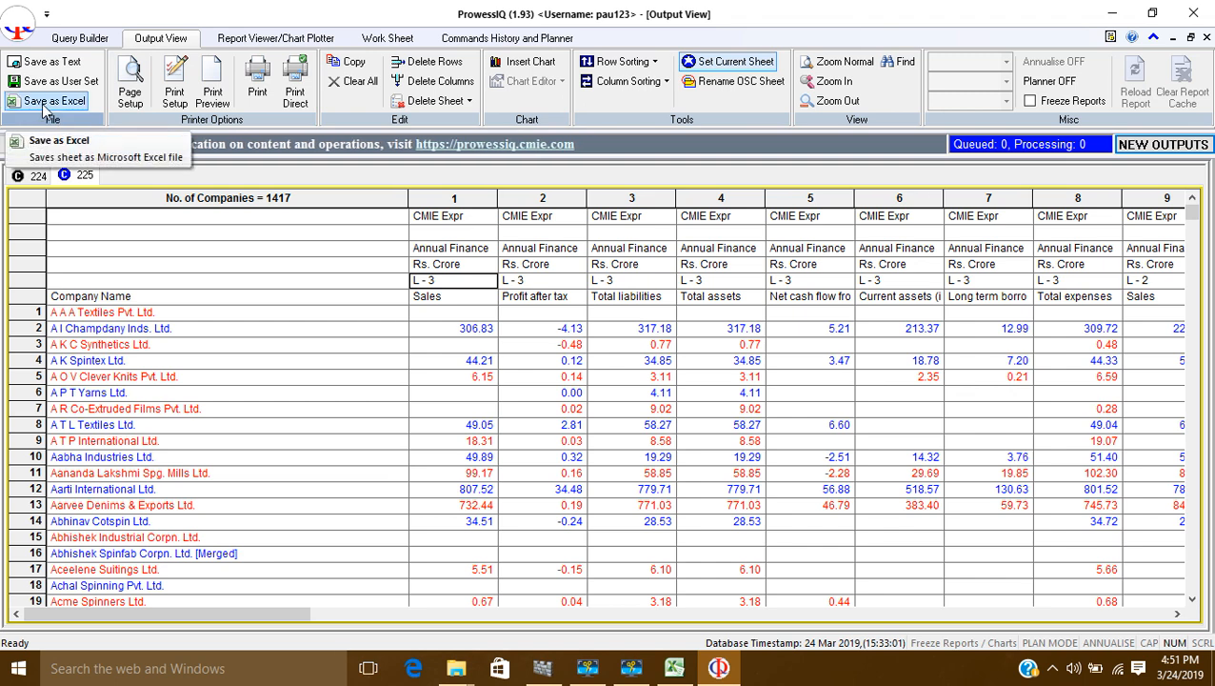
pyautogui.click(54, 103)
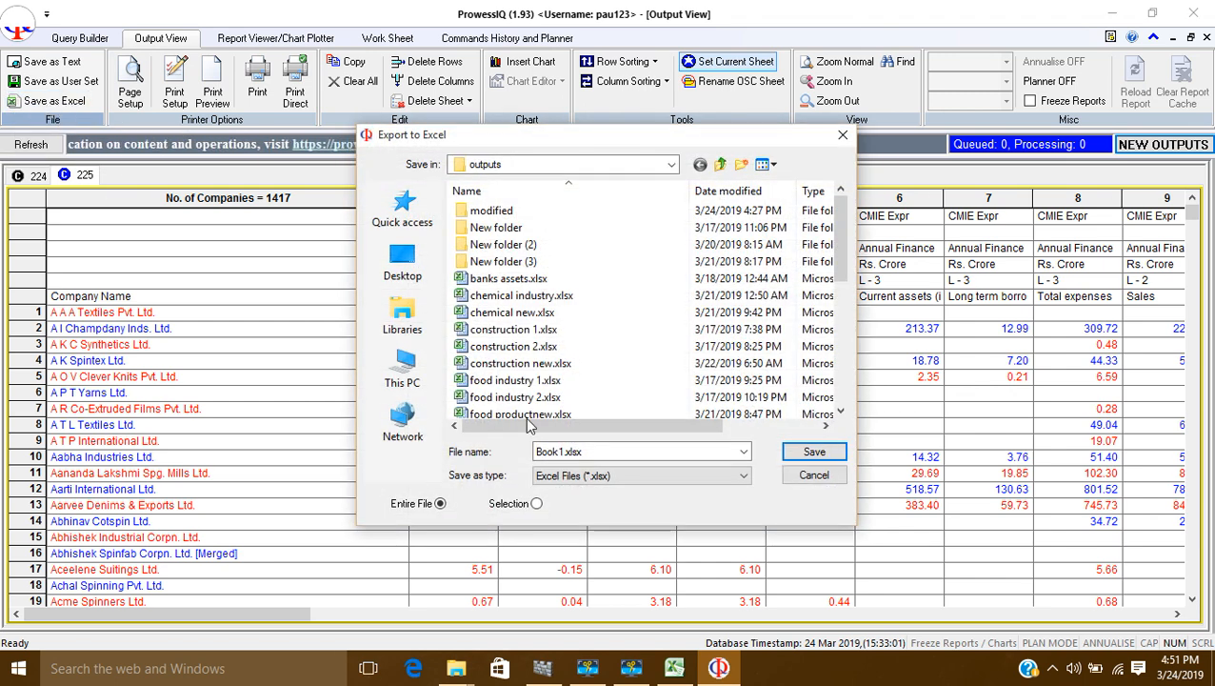
pyautogui.click(842, 135)
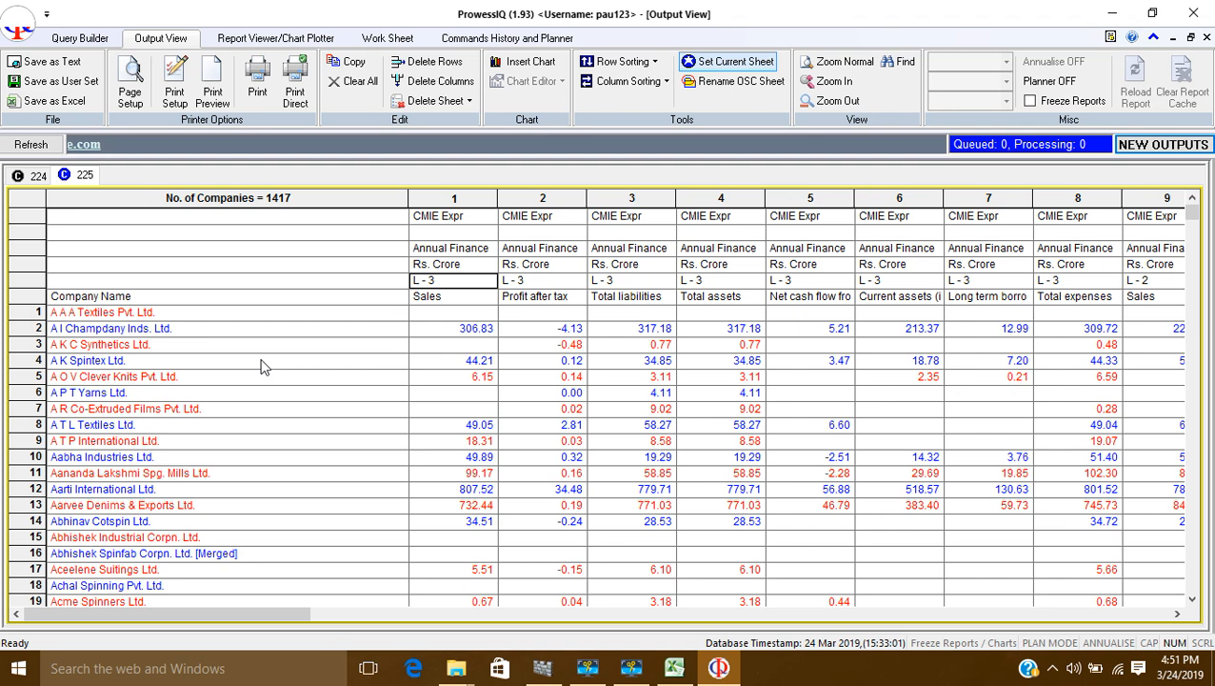
# - Add the registered office State indicator from the Address query to the companies in the current OSC
pyautogui.click(78, 42)
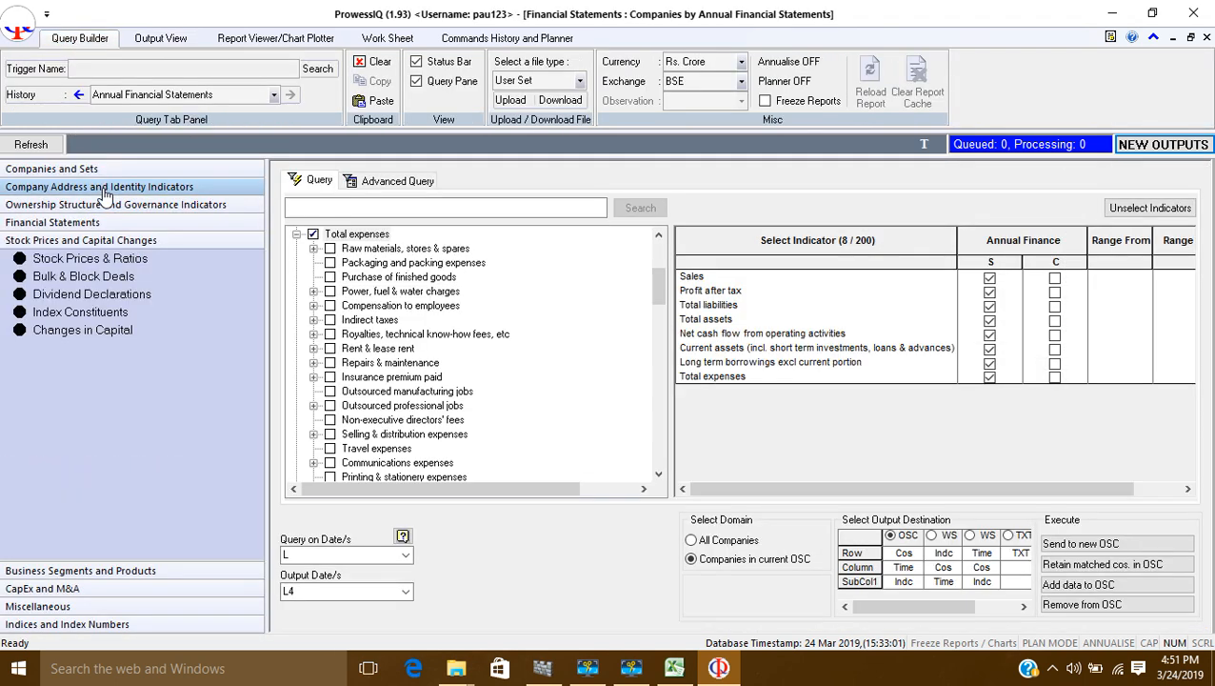
pyautogui.click(103, 189)
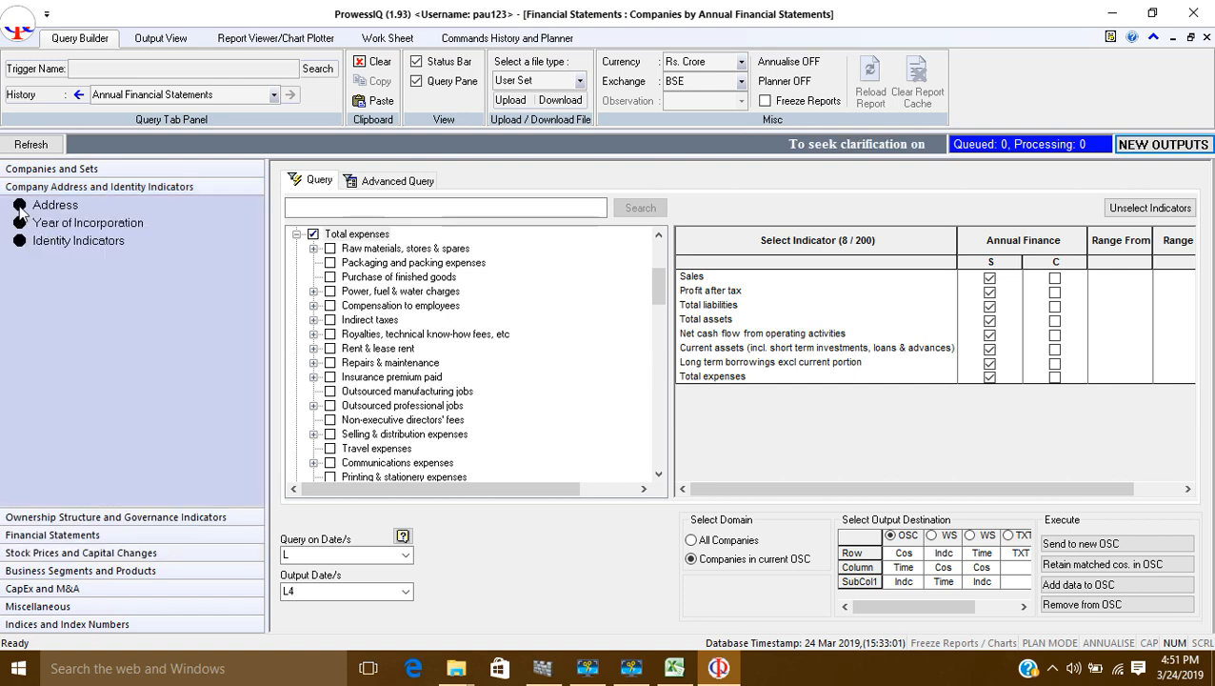
pyautogui.click(23, 208)
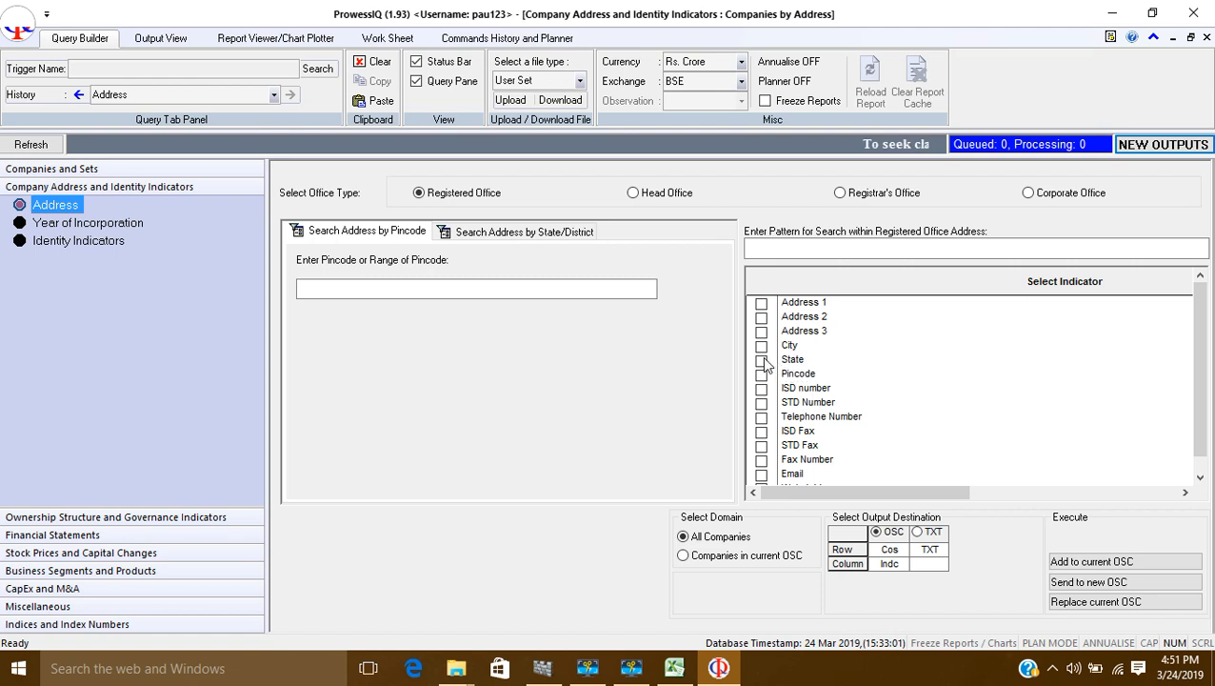
pyautogui.click(761, 360)
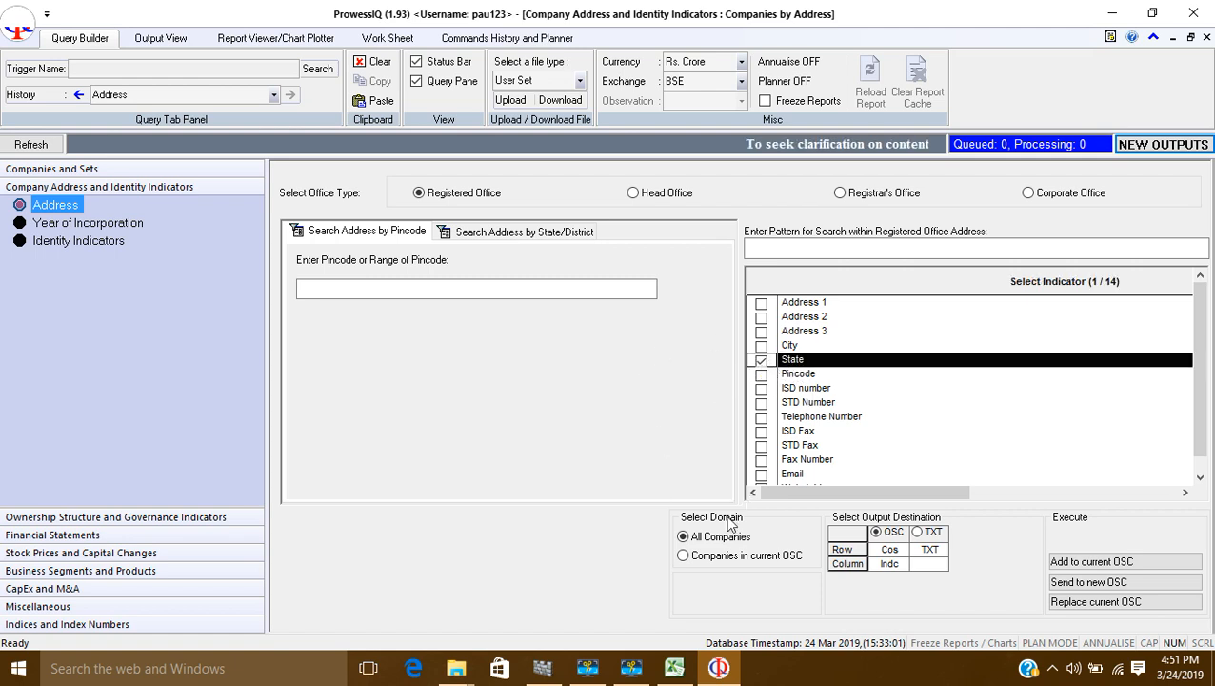
pyautogui.click(683, 556)
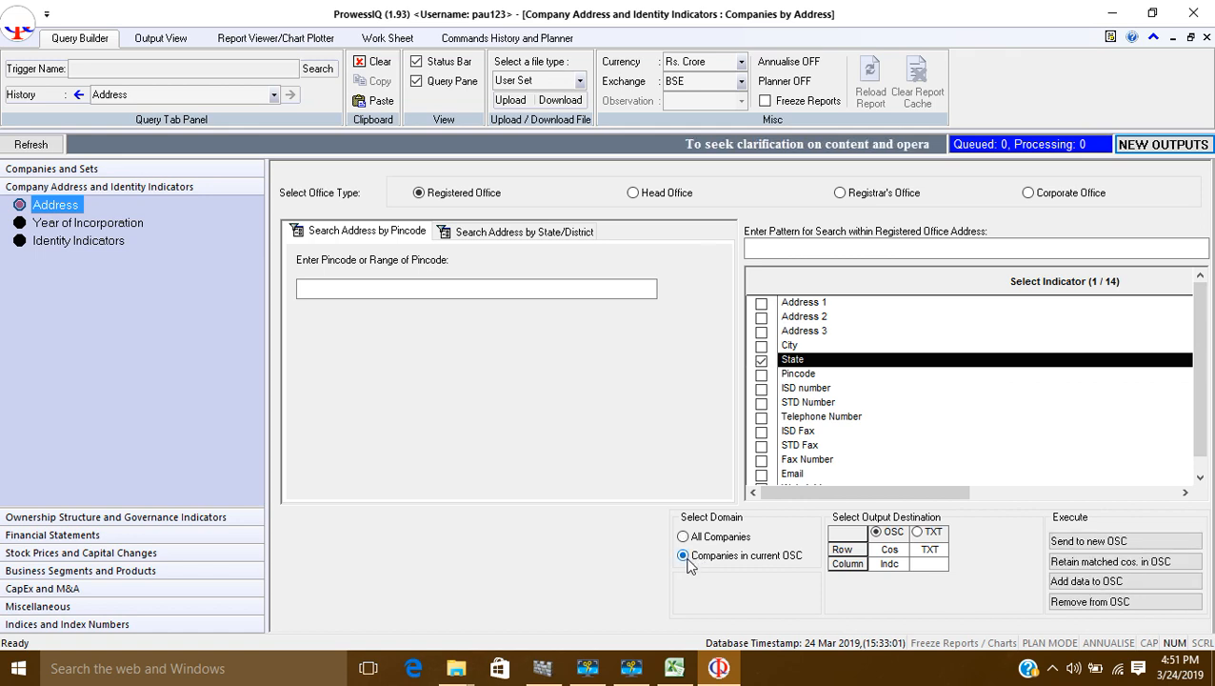
pyautogui.click(1093, 581)
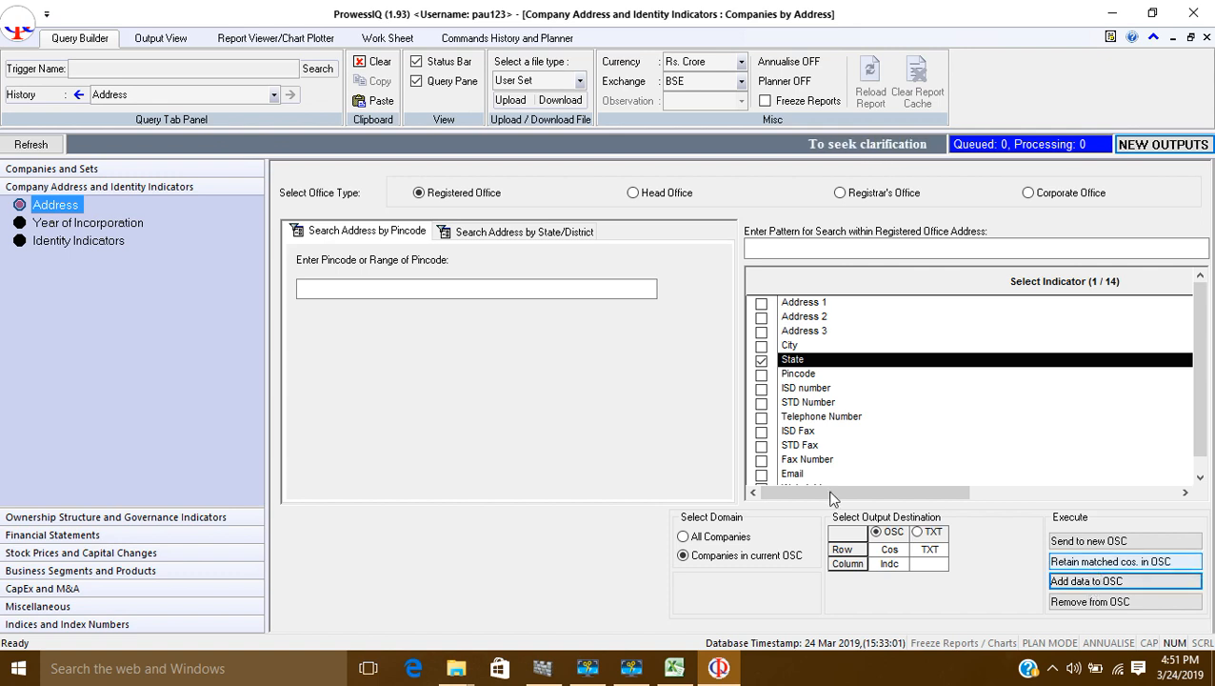
# - Query Year of Incorporation from 1950 to 2018 for companies in the current OSC and add the data to it
pyautogui.click(22, 225)
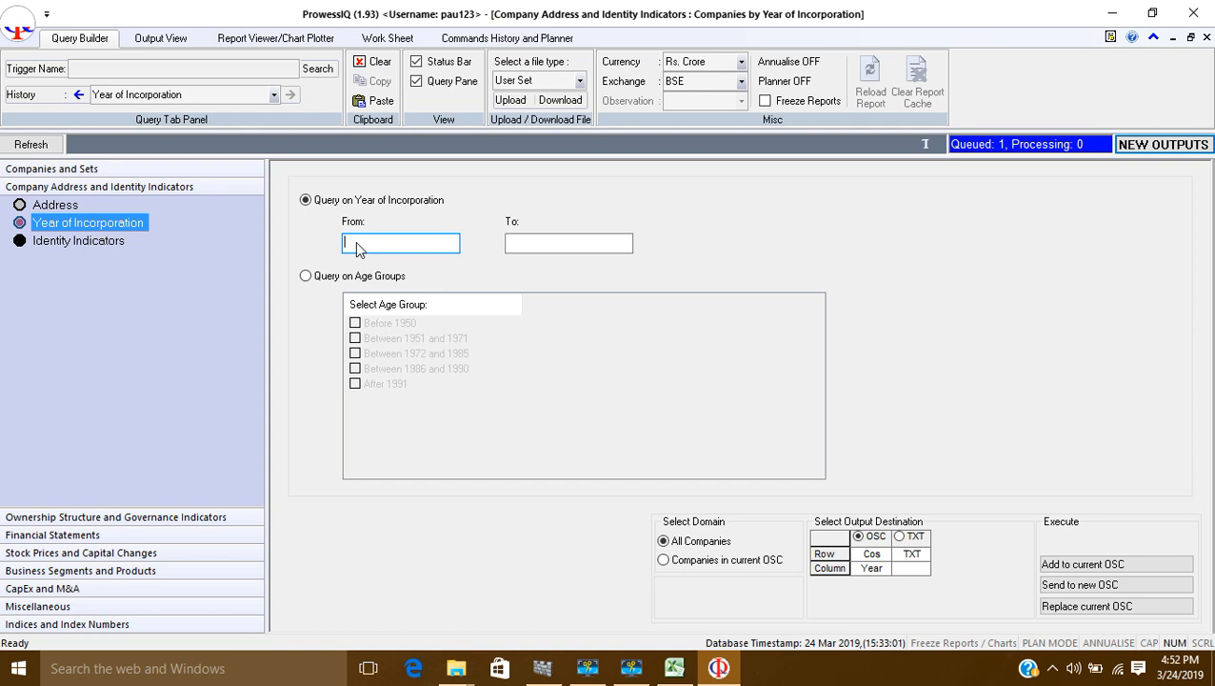
pyautogui.write('1950')
pyautogui.click(534, 243)
pyautogui.write('2018')
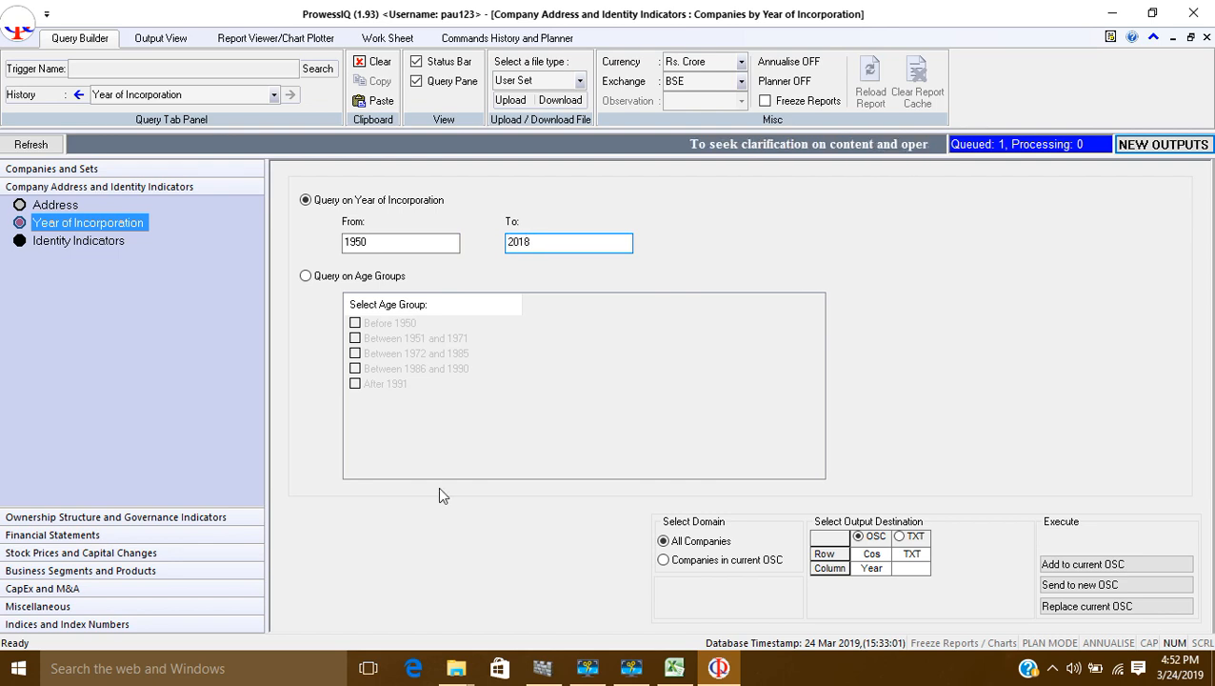
pyautogui.click(664, 561)
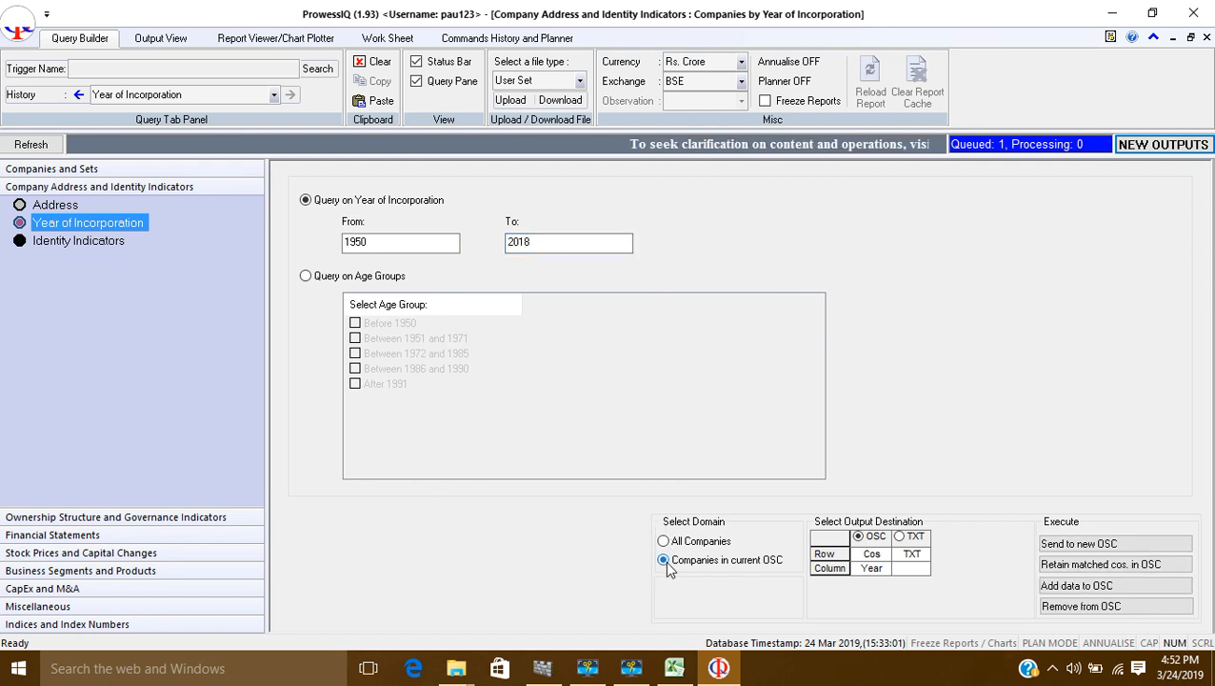
pyautogui.click(1083, 586)
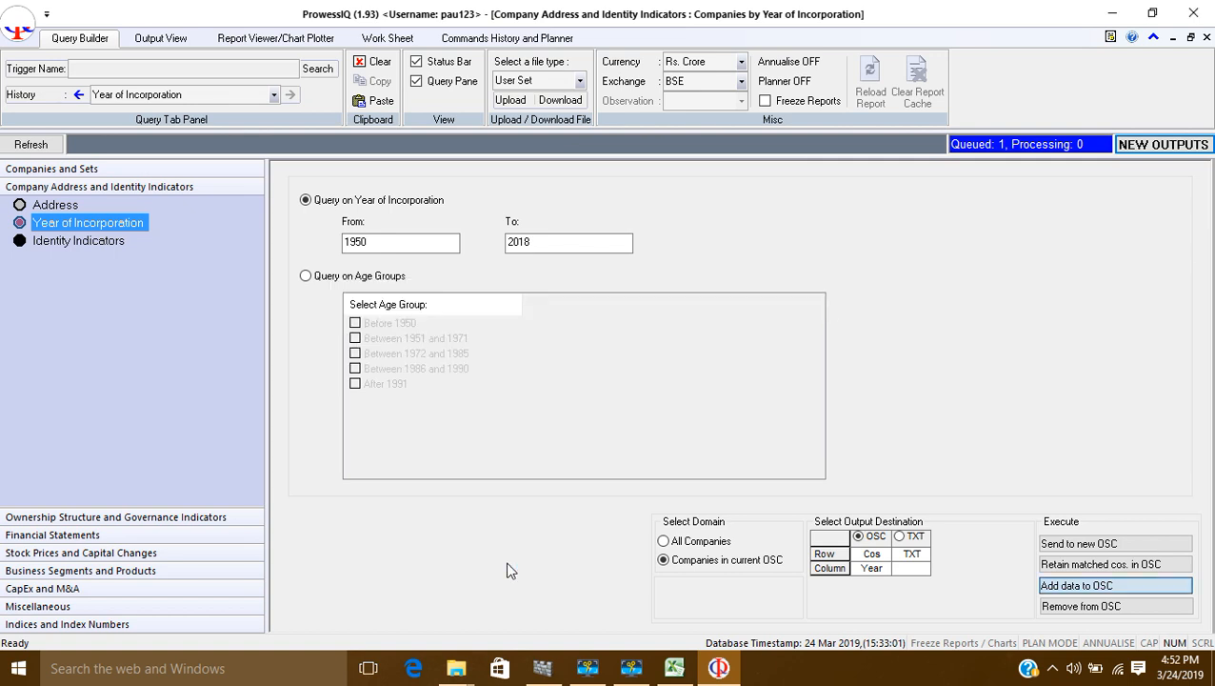
# - Open the Stock Prices & Ratios query and select the BSE Opening Price indicator
pyautogui.click(37, 553)
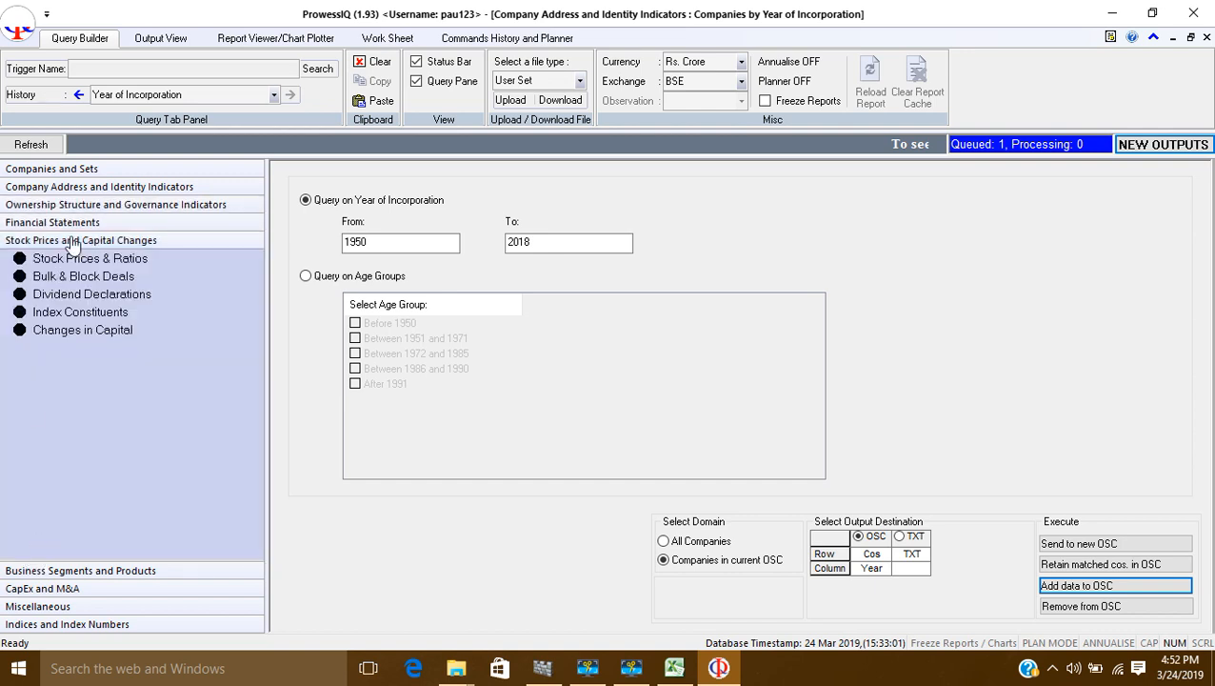
pyautogui.click(18, 259)
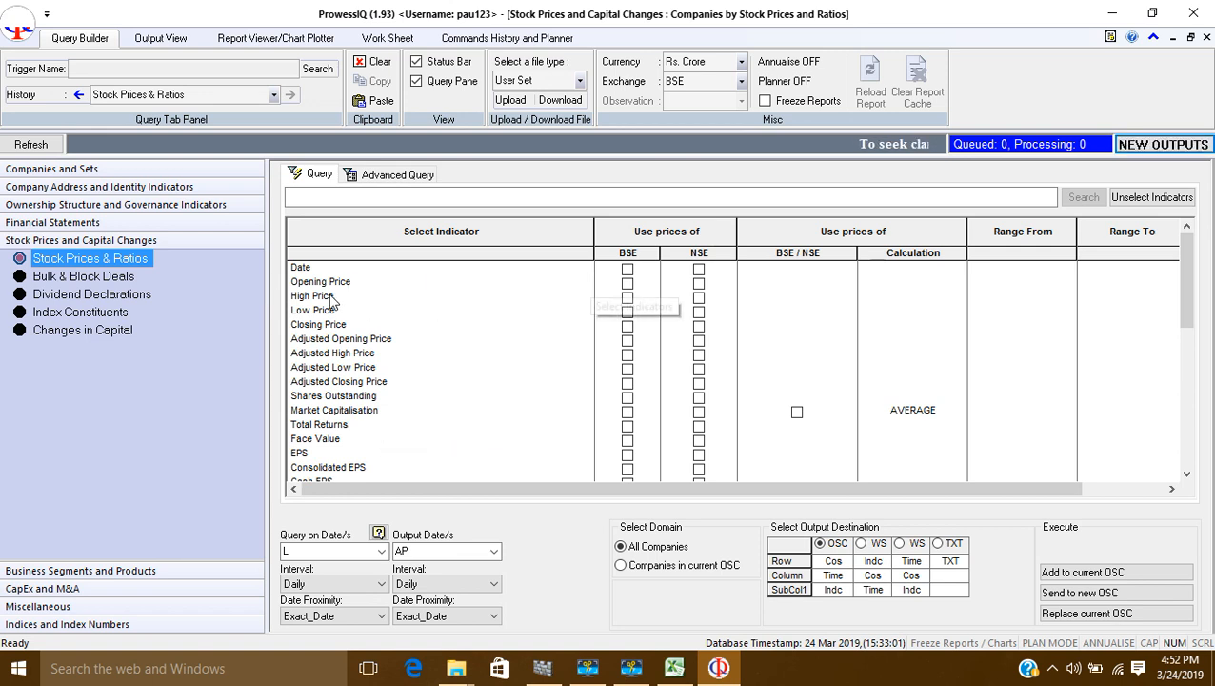
pyautogui.click(627, 284)
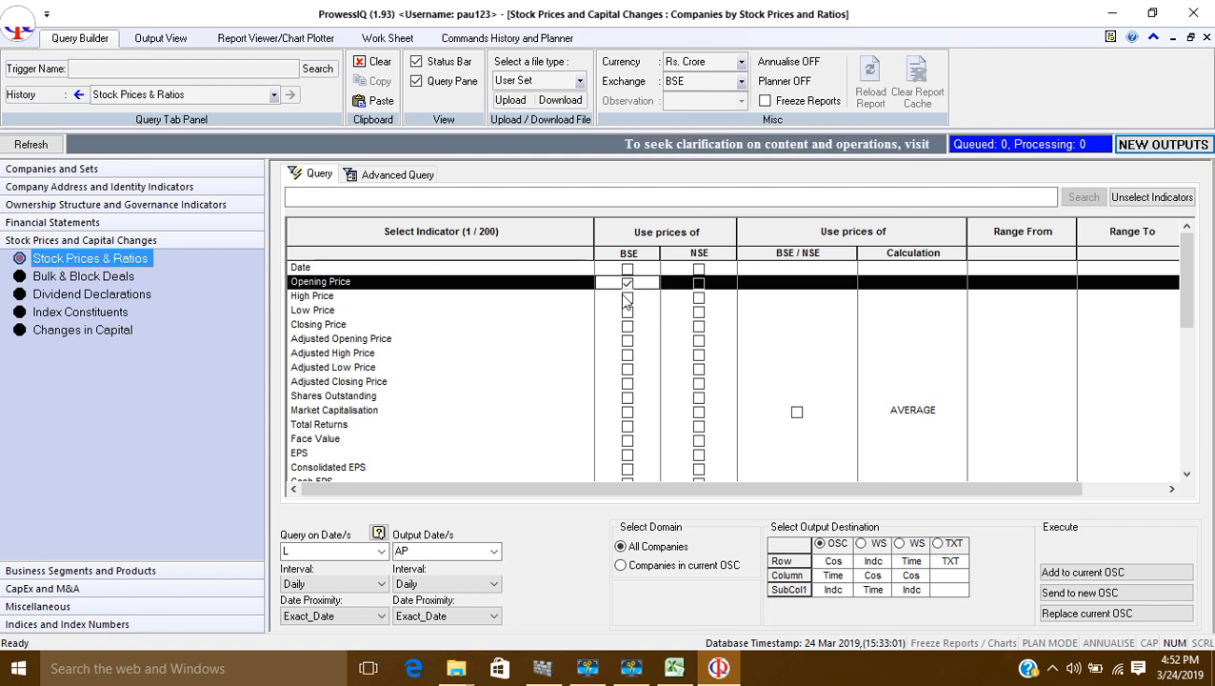
# - Set the query and output intervals to Quarterly and add the opening price data for companies in the current OSC
pyautogui.click(339, 583)
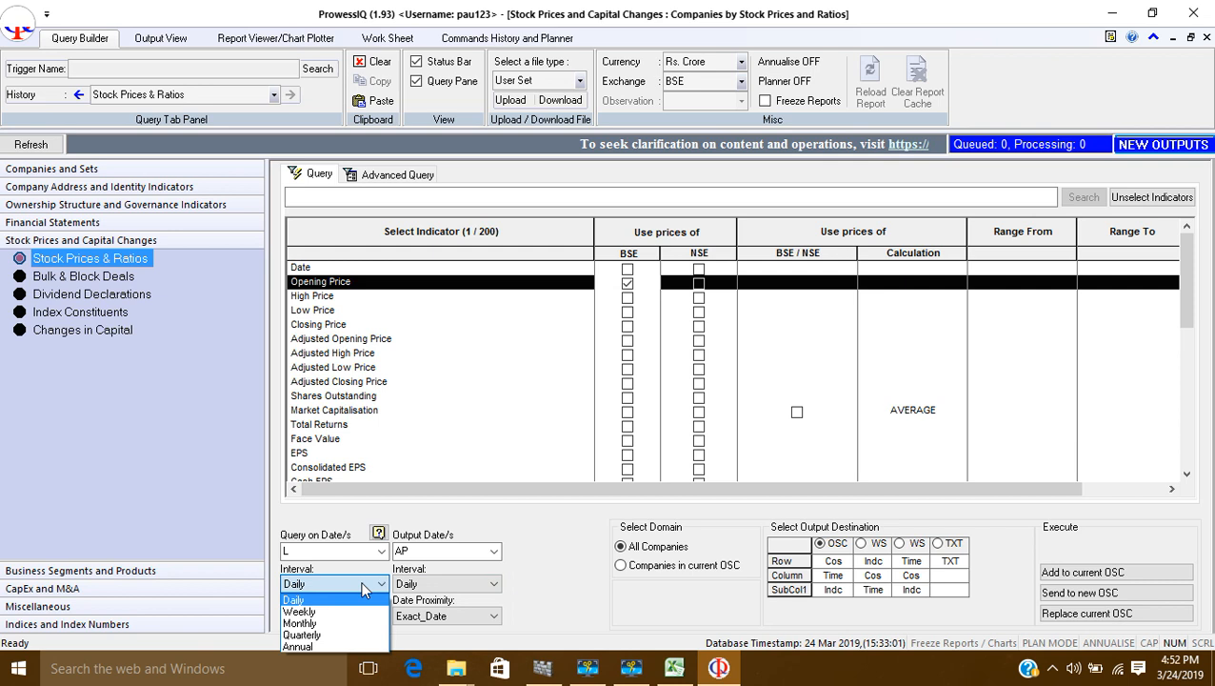
pyautogui.click(304, 634)
pyautogui.click(462, 583)
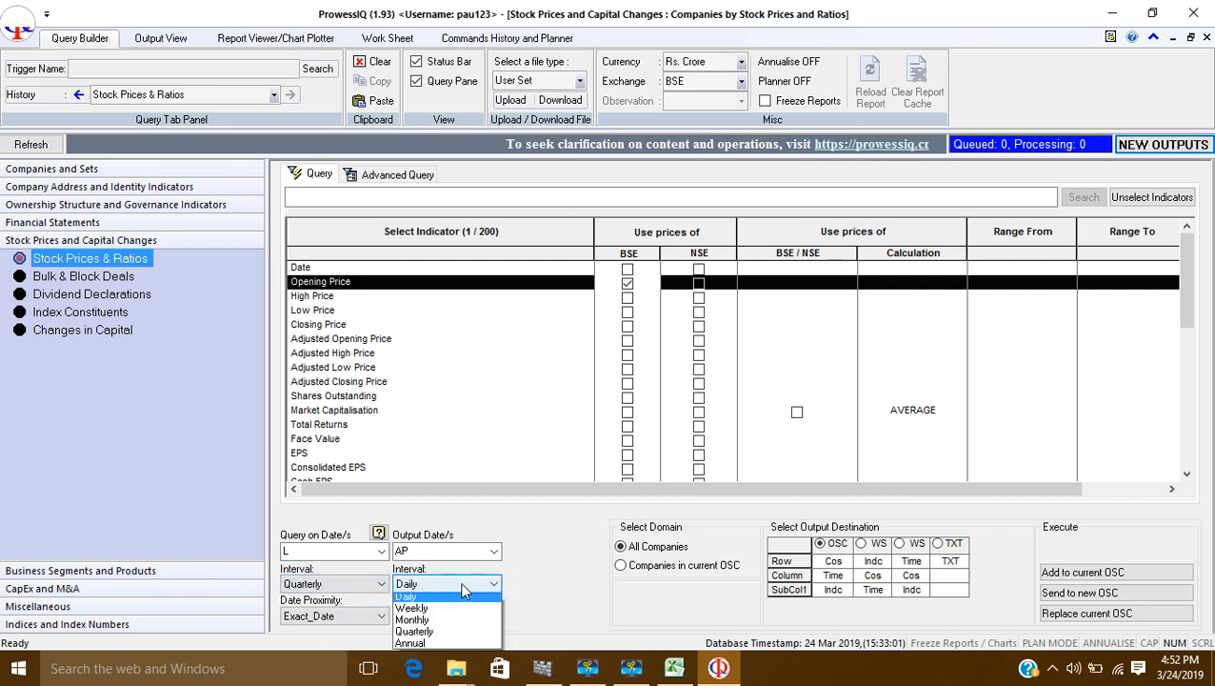
pyautogui.click(419, 635)
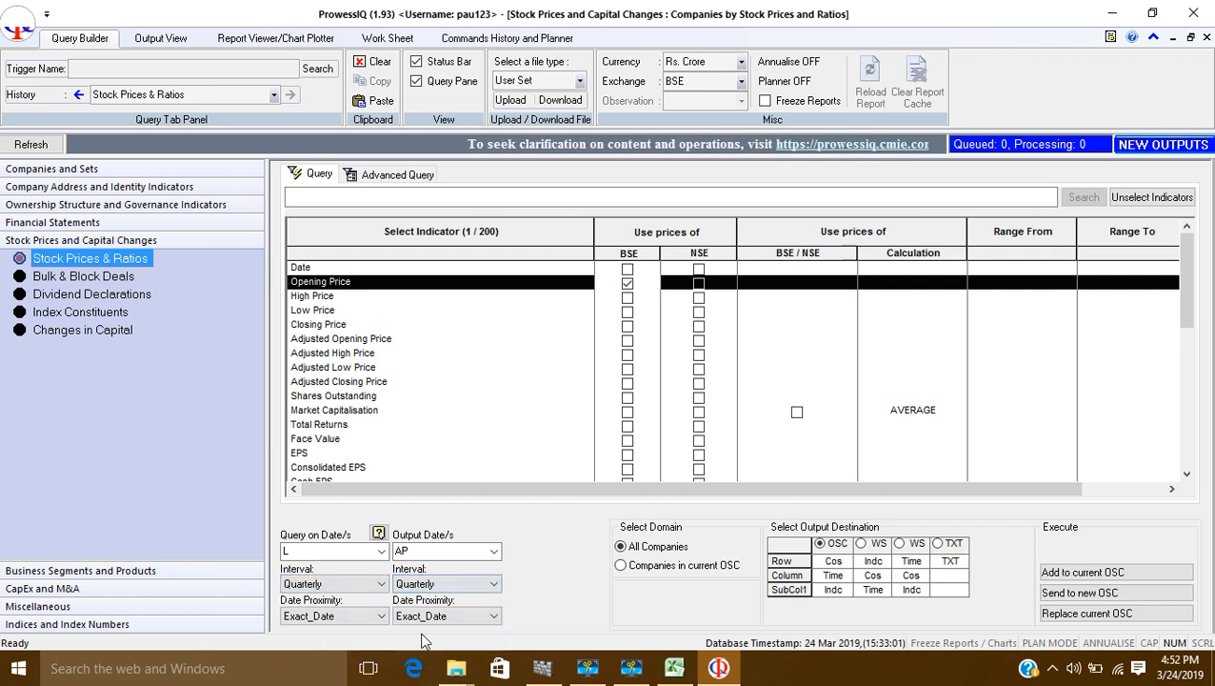
pyautogui.click(622, 565)
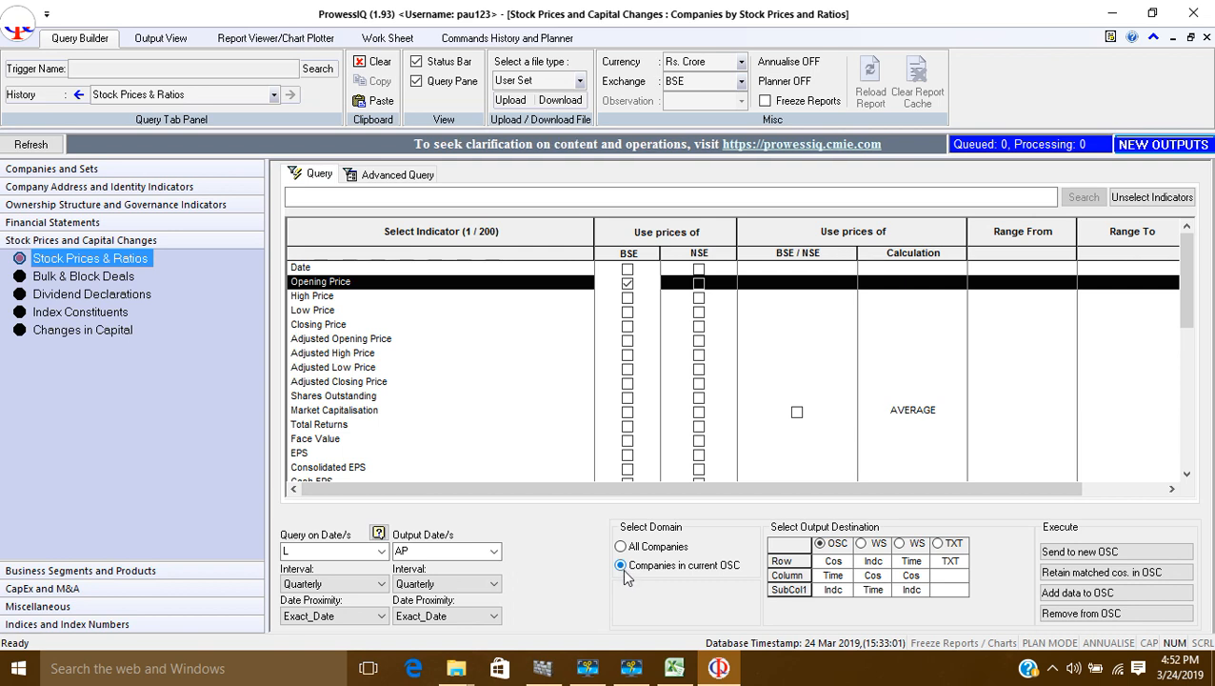
pyautogui.click(1067, 595)
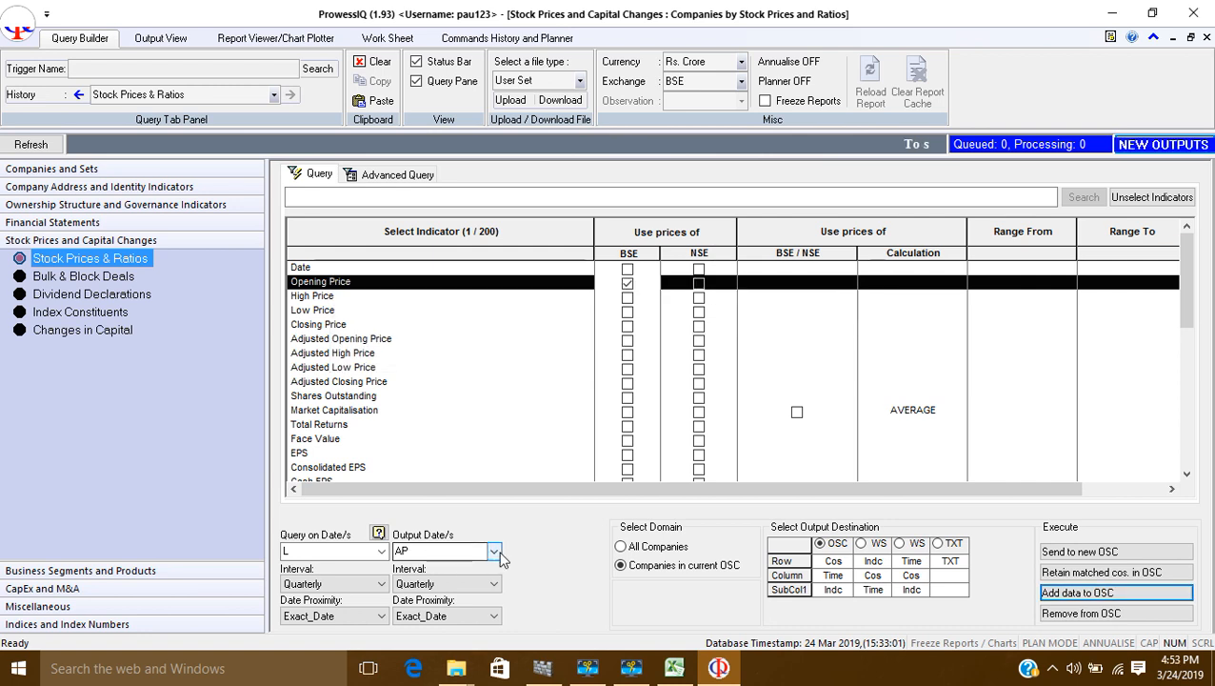
# - Download the new outputs and load them into the output view
pyautogui.click(1163, 145)
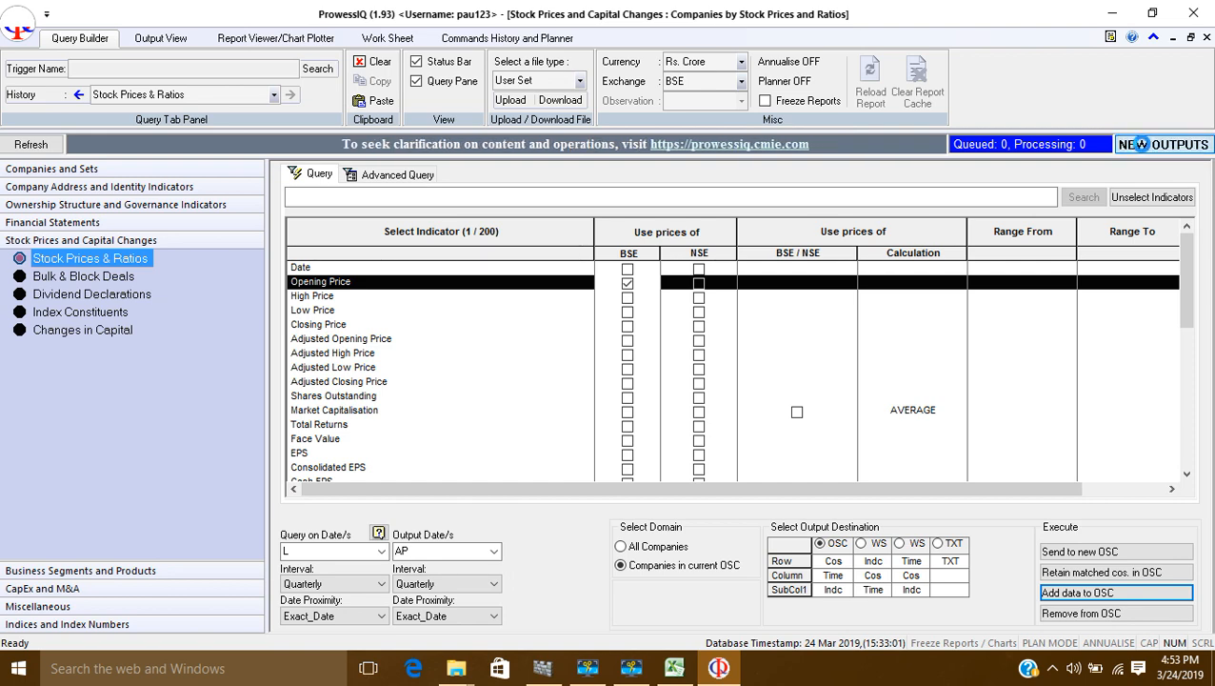
pyautogui.click(1146, 149)
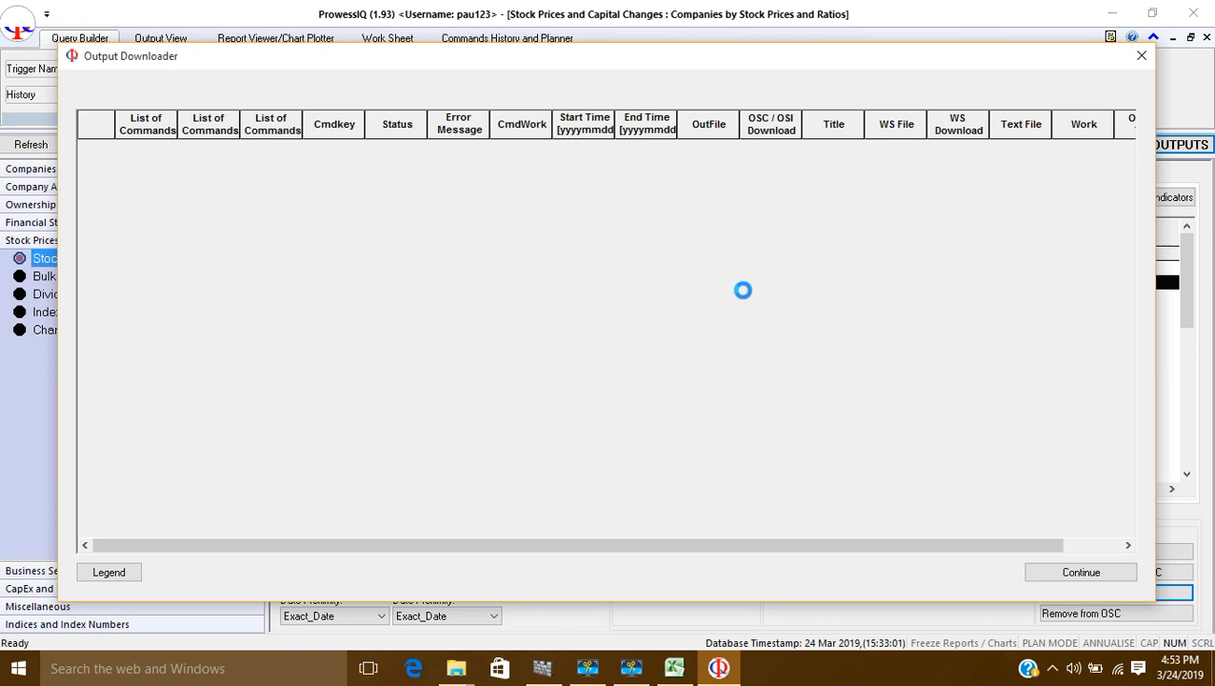
pyautogui.click(1110, 567)
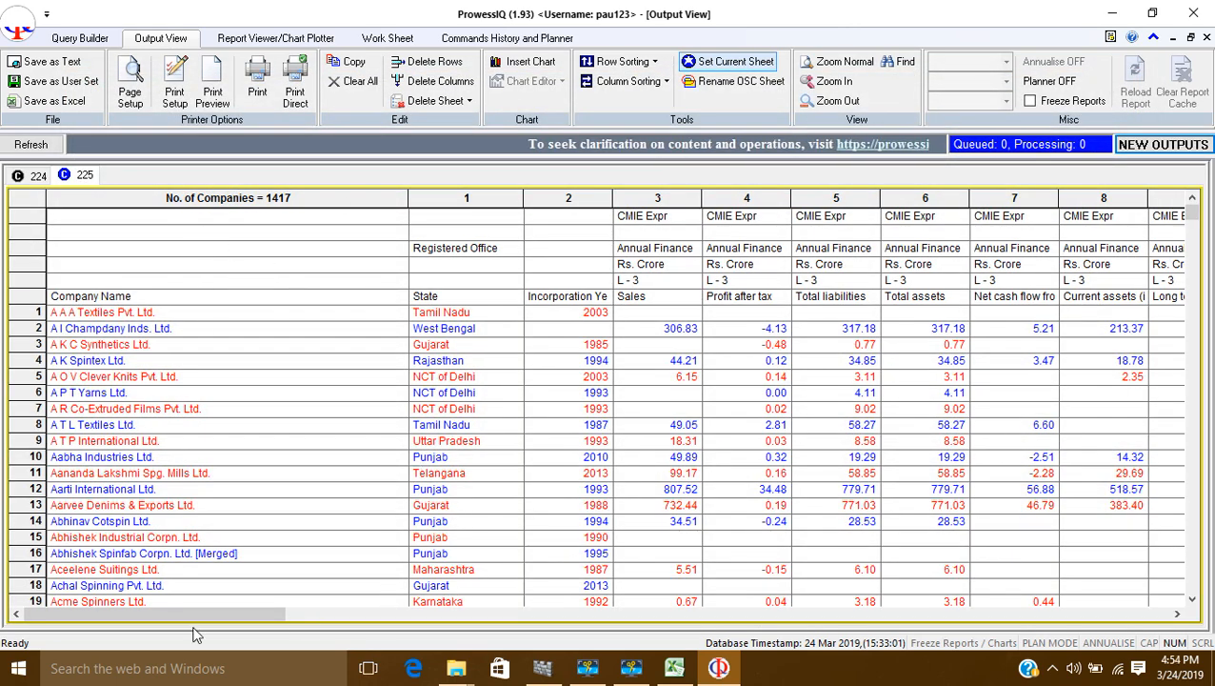
# - Examine the incorporation years of the first four companies in output sheet 225
pyautogui.moveTo(210, 621); pyautogui.dragTo(243, 621)
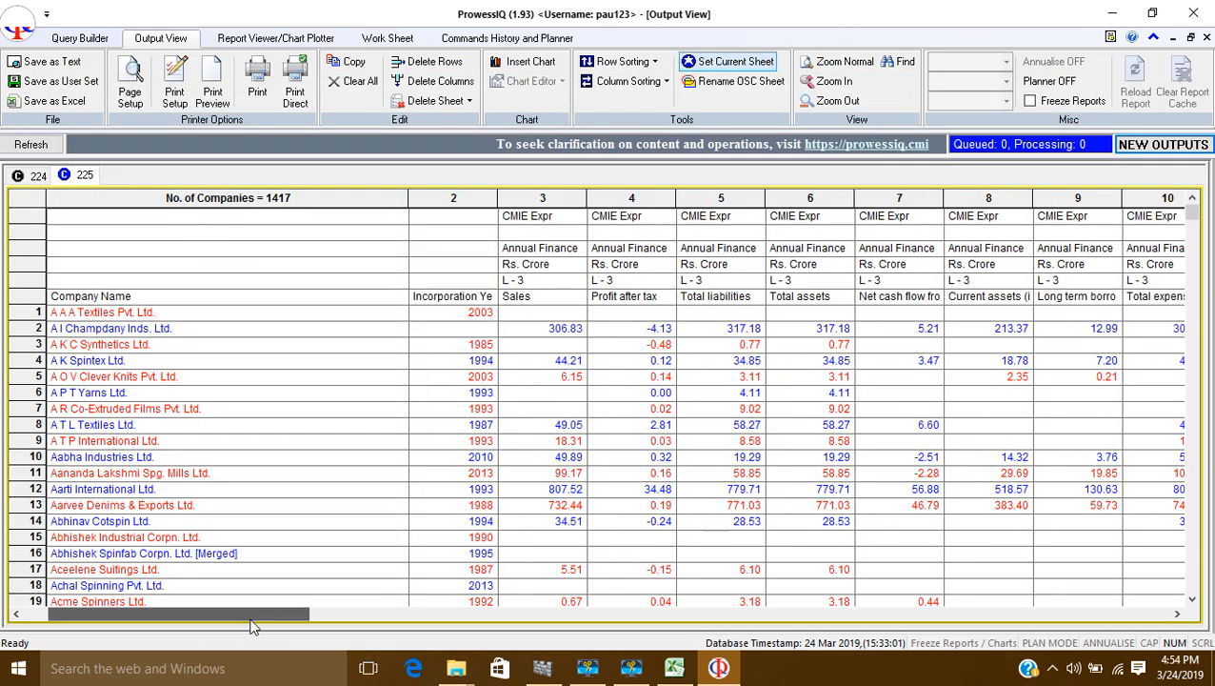
pyautogui.click(469, 312)
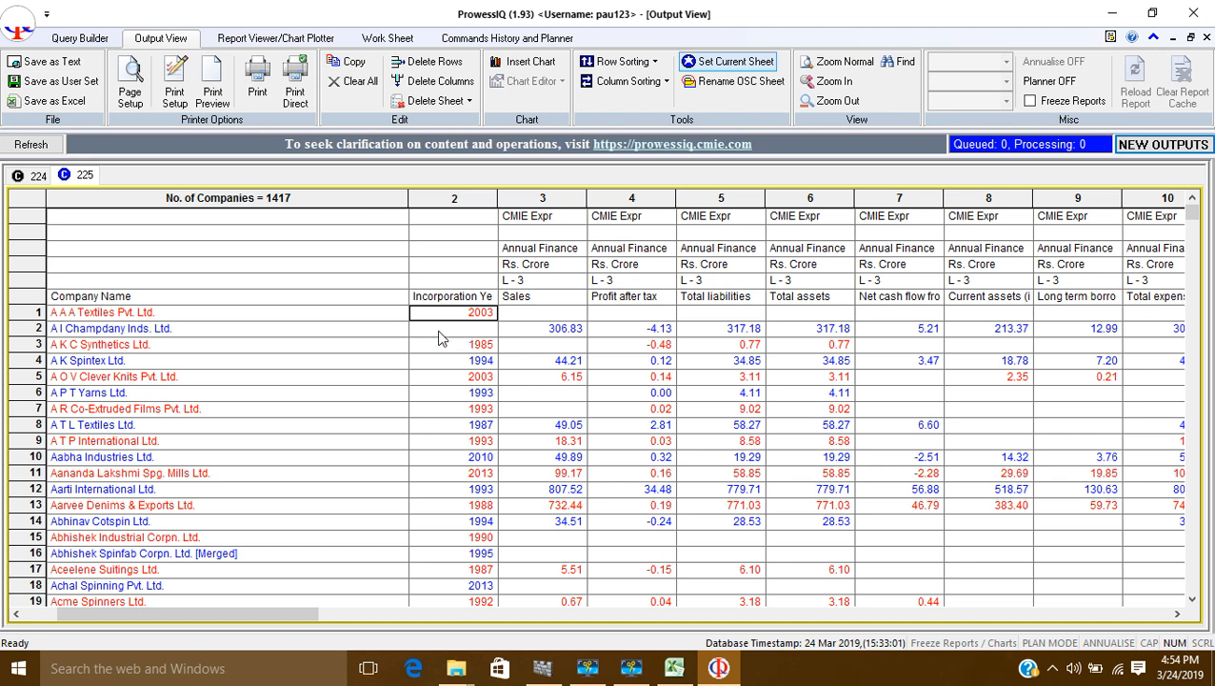
pyautogui.click(439, 330)
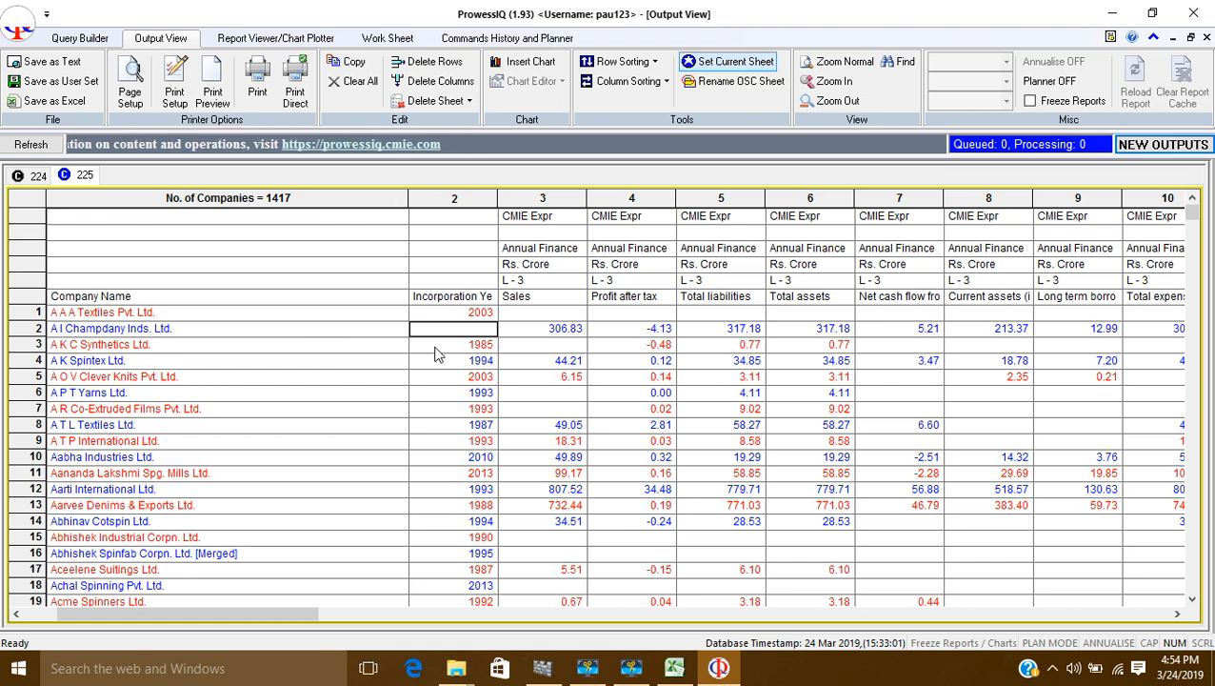
pyautogui.click(456, 347)
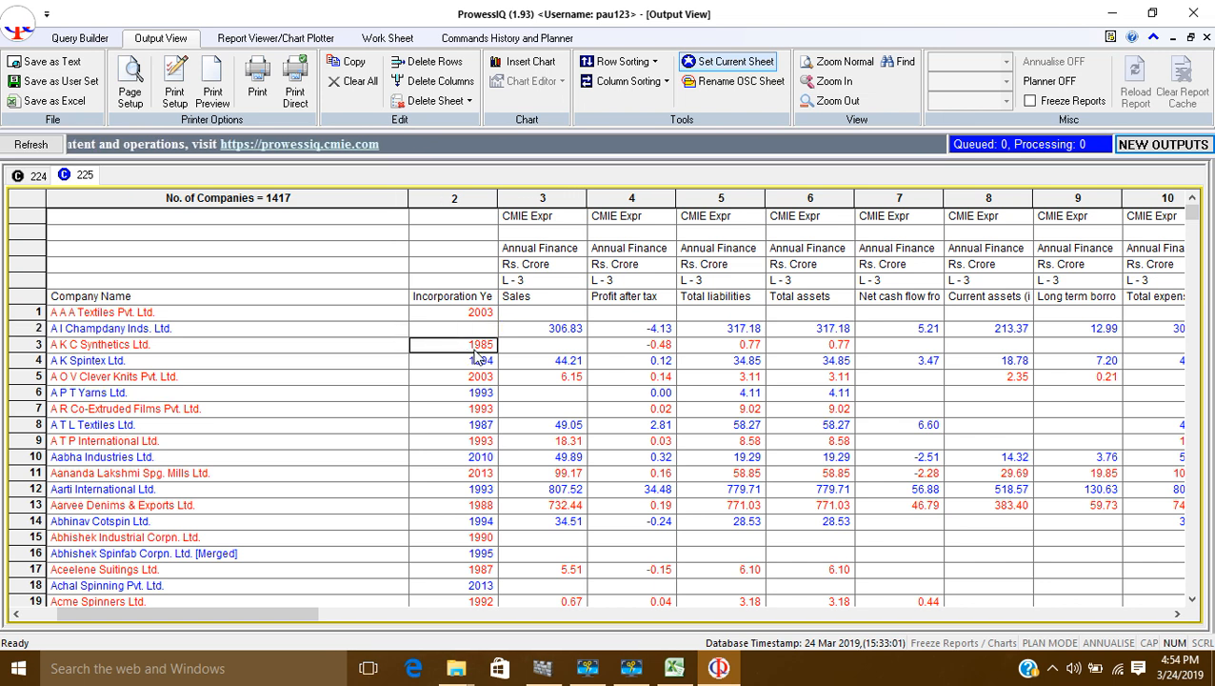
pyautogui.click(467, 364)
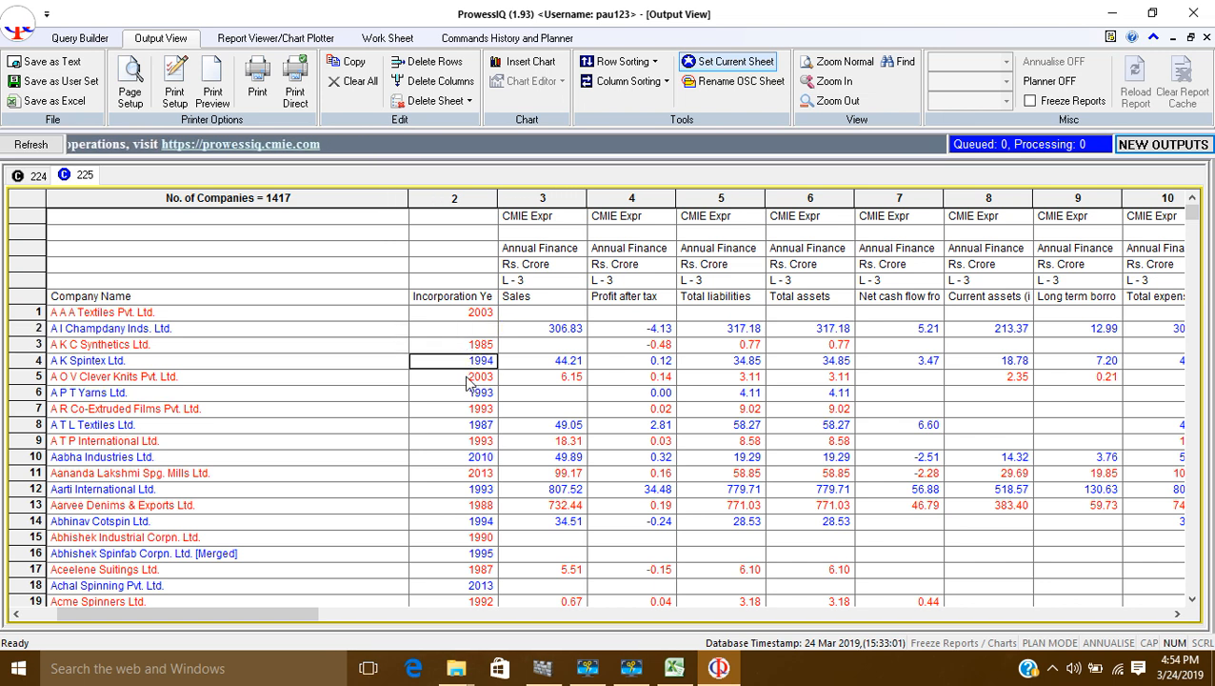
pyautogui.click(739, 669)
pyautogui.click(630, 667)
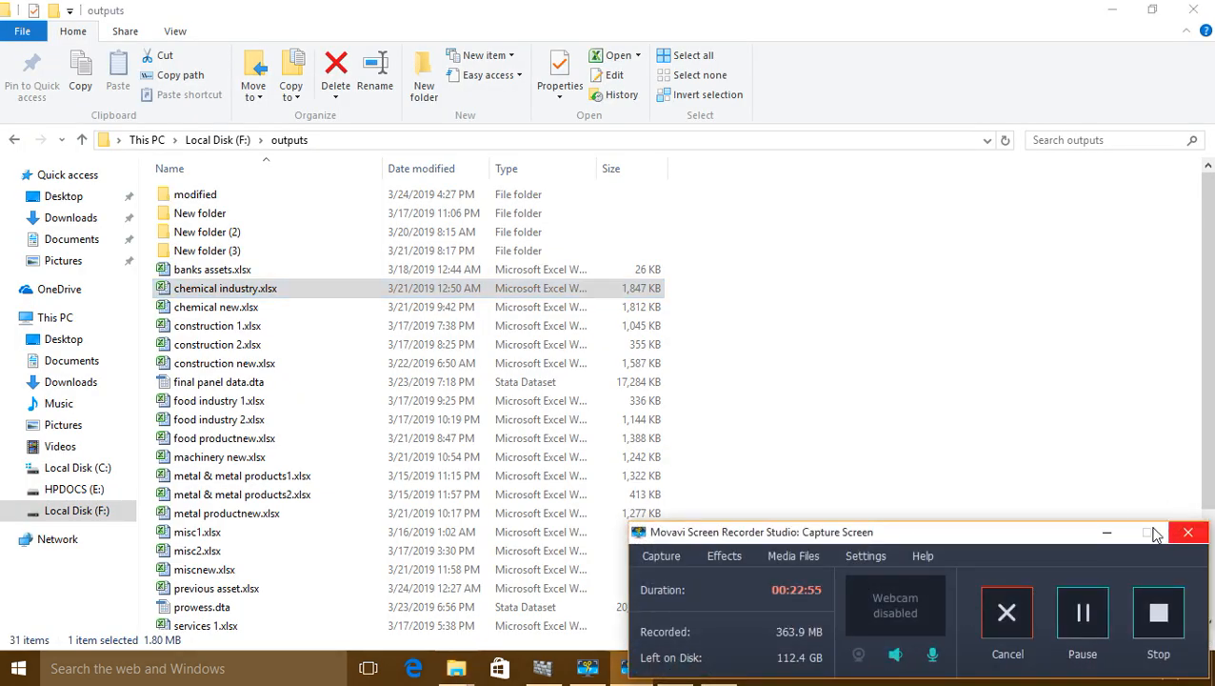
pyautogui.click(1106, 532)
pyautogui.click(719, 668)
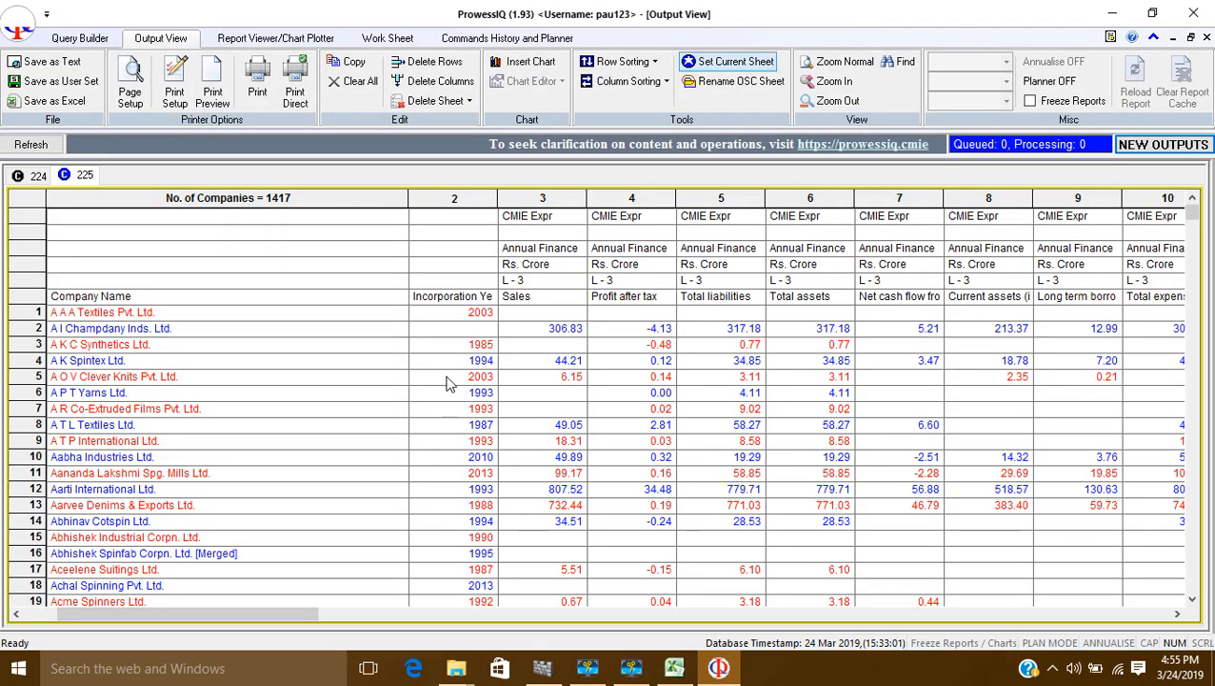
# - Examine further company rows and the remaining columns of sheet 225 through to the BSE Opening Price
pyautogui.scroll(-10, 464, 439)
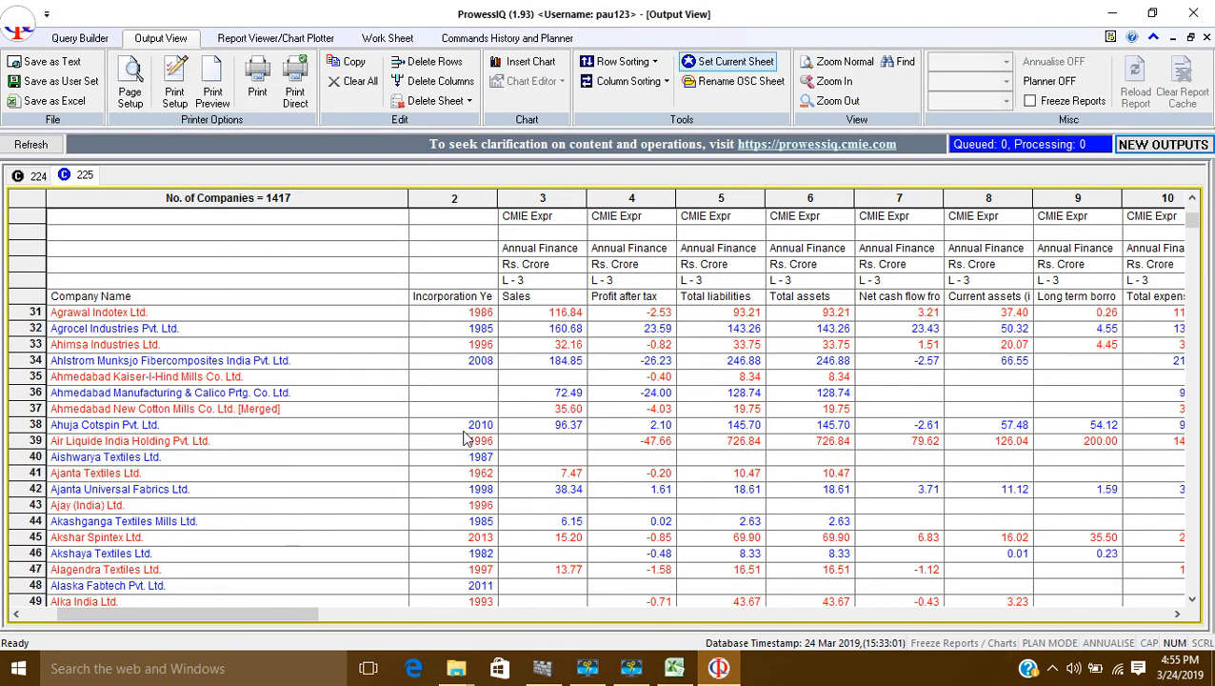
pyautogui.scroll(10, 462, 434)
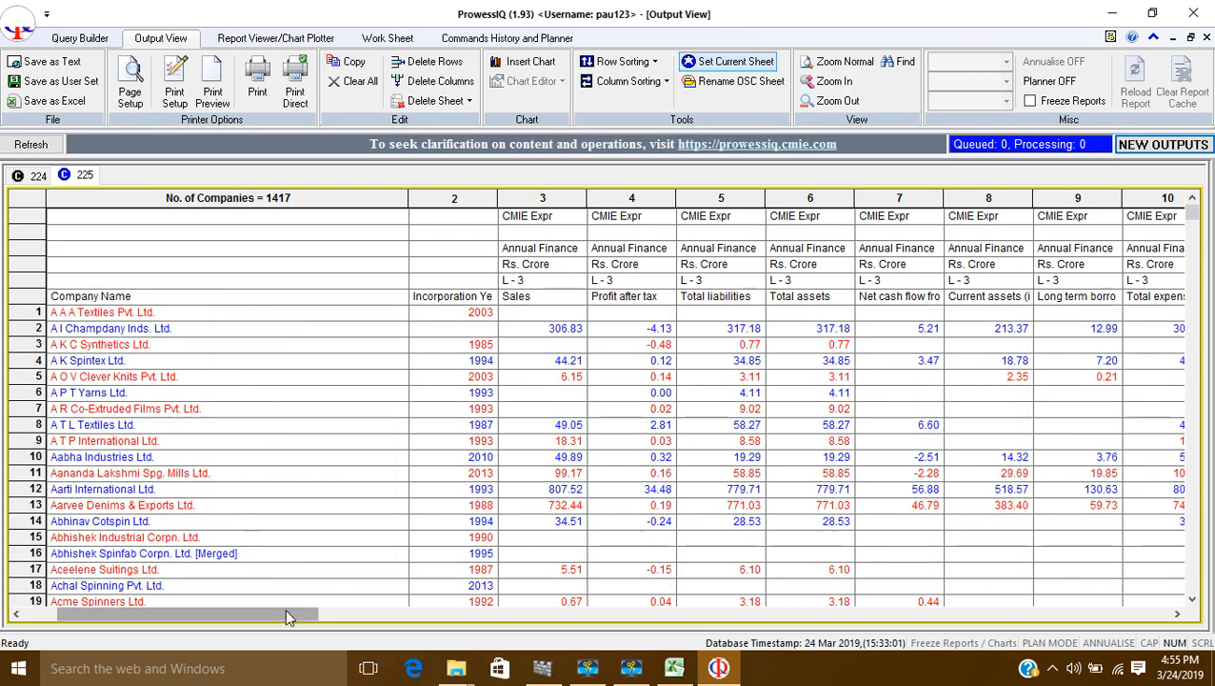
pyautogui.moveTo(284, 614); pyautogui.dragTo(1213, 625)
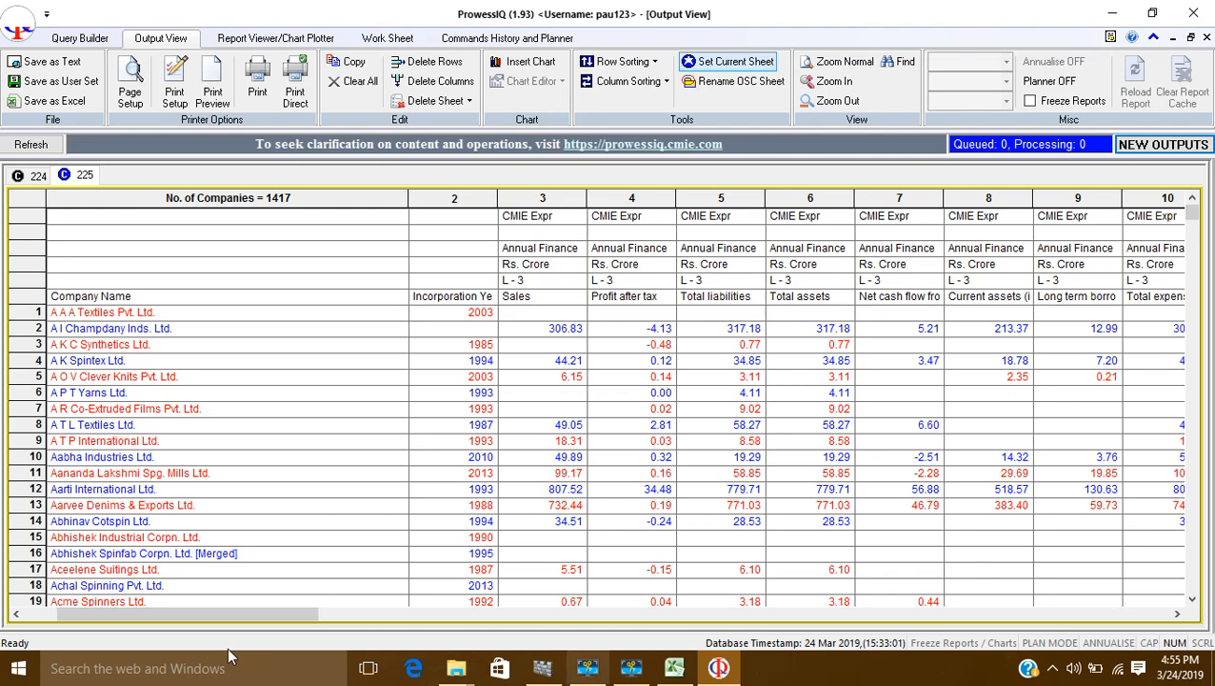
pyautogui.moveTo(286, 615); pyautogui.dragTo(1125, 610)
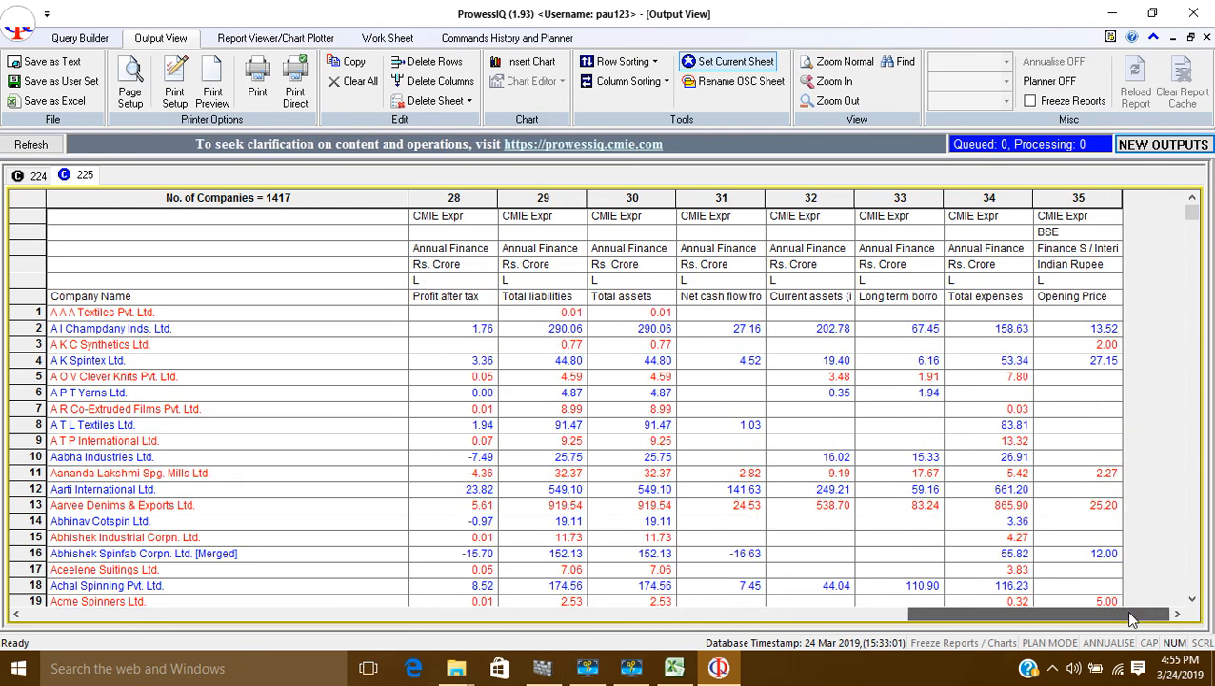
# - Examine the BSE Opening Price column of sheet 225 across the company rows
pyautogui.click(1051, 236)
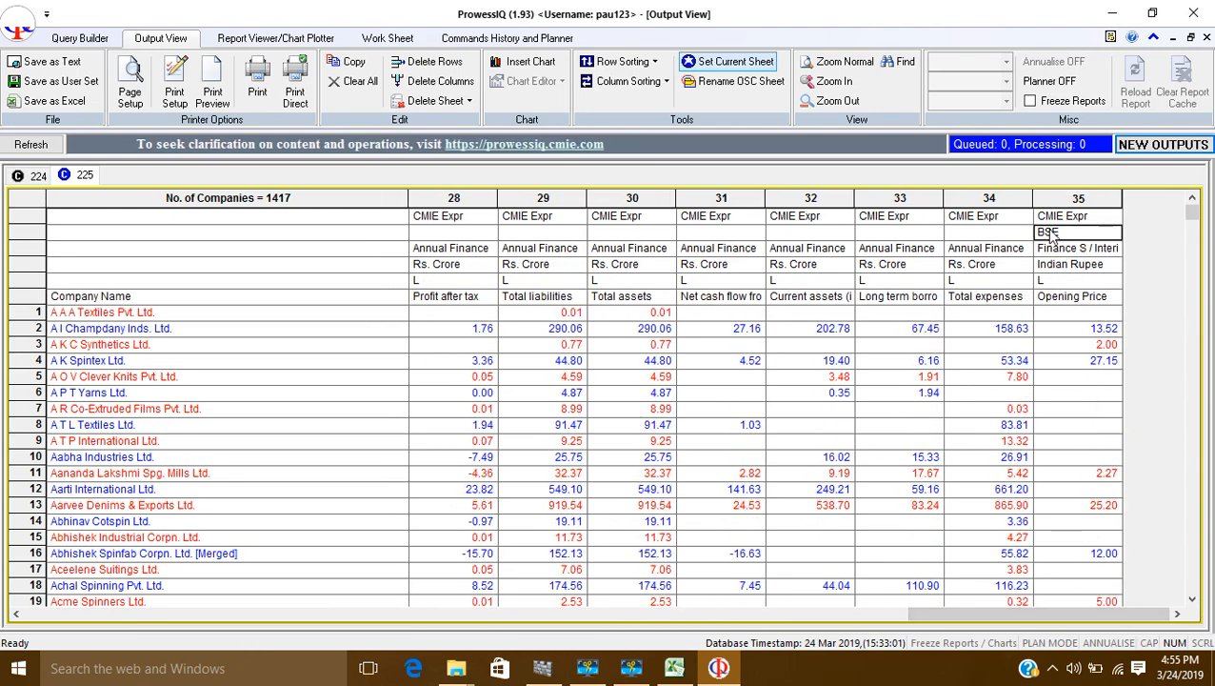
pyautogui.click(1061, 298)
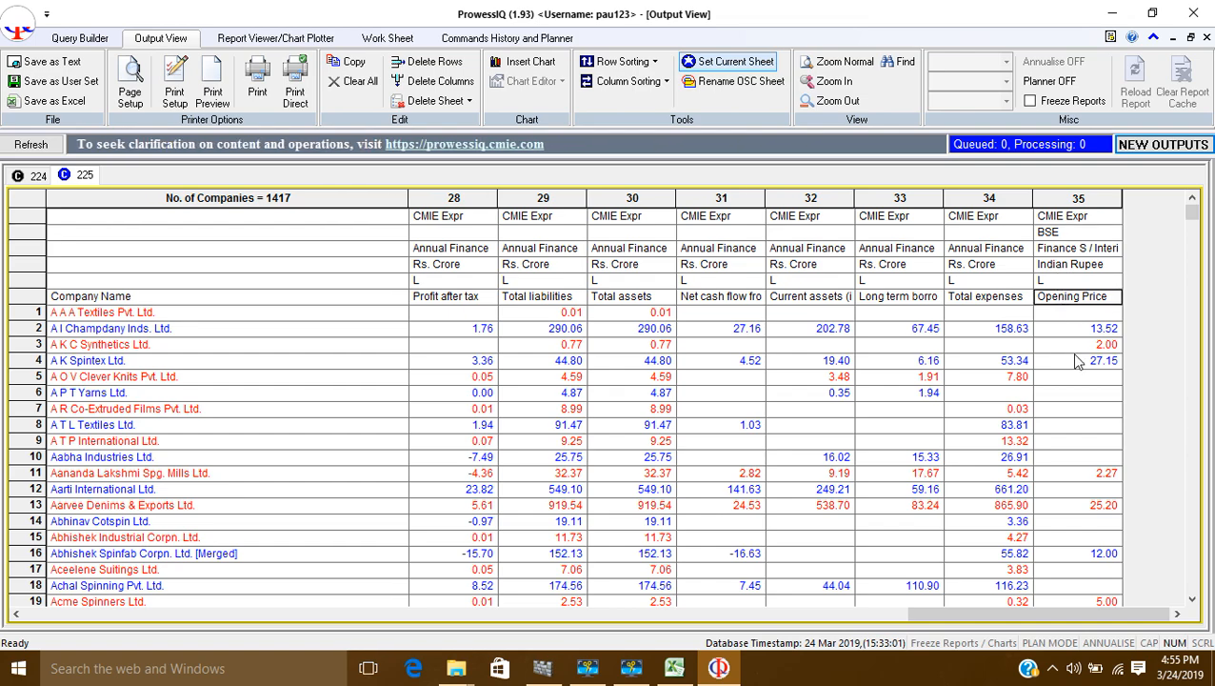
pyautogui.scroll(-20, 1074, 377)
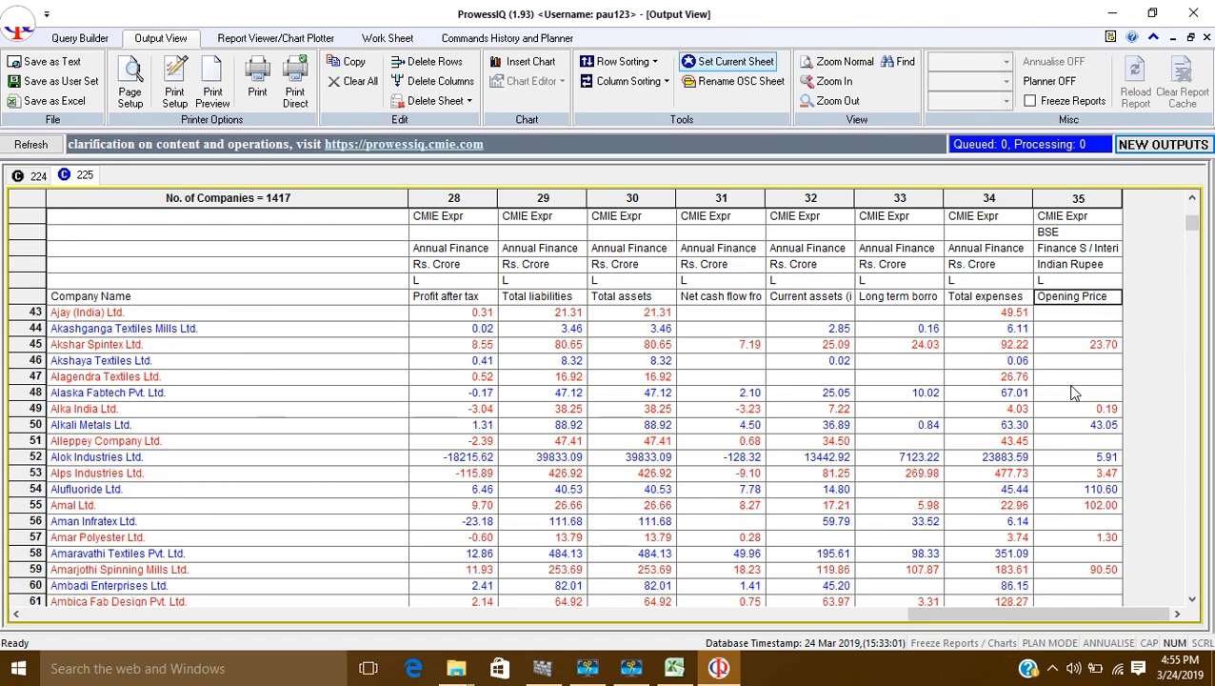
pyautogui.scroll(18, 1075, 393)
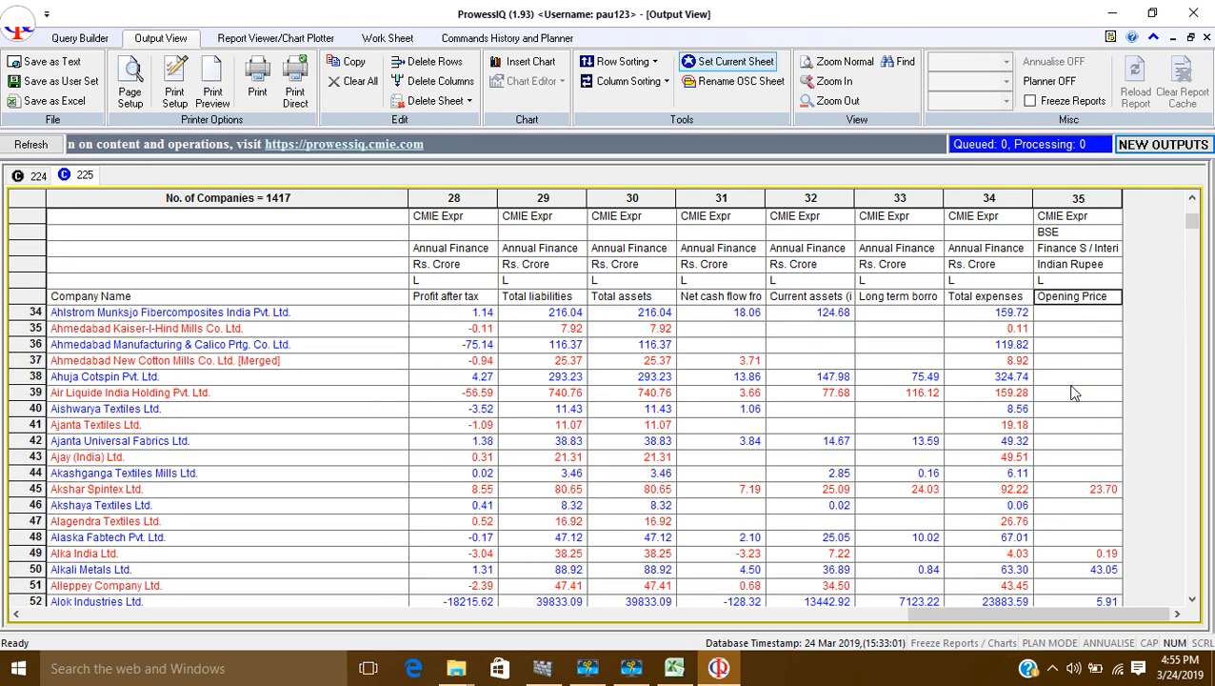
pyautogui.scroll(6, 1074, 393)
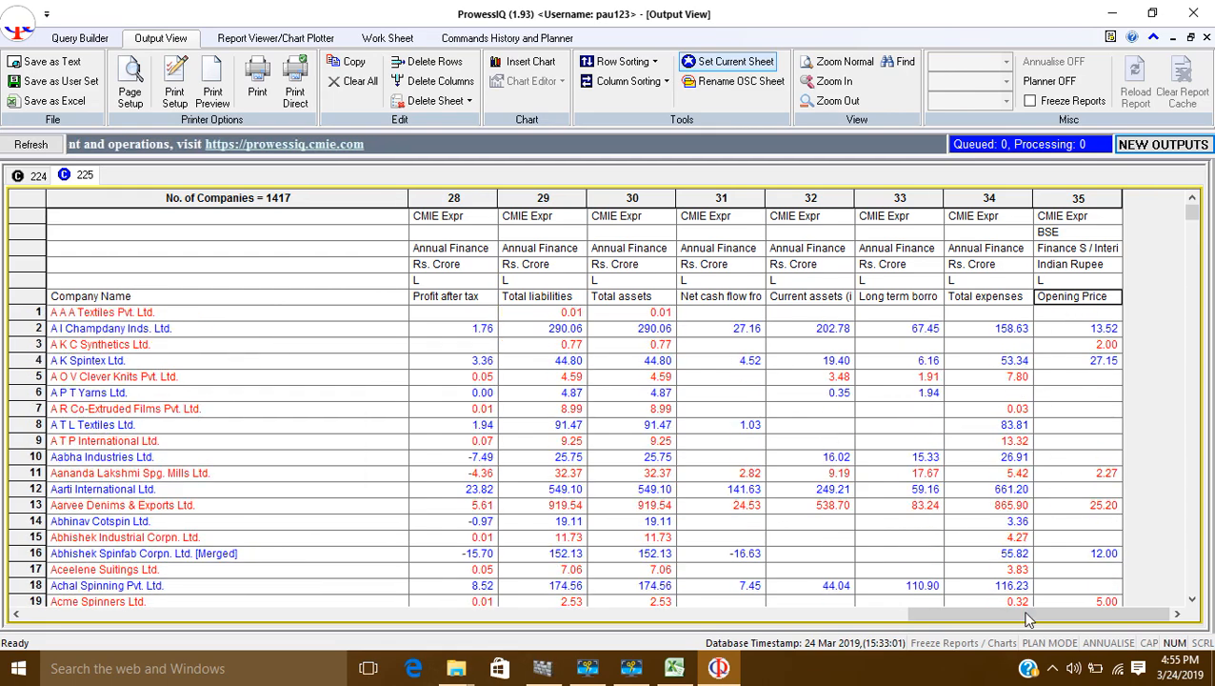
# - Examine the registered office State column for the first companies in sheet 225
pyautogui.moveTo(1028, 619); pyautogui.dragTo(153, 544)
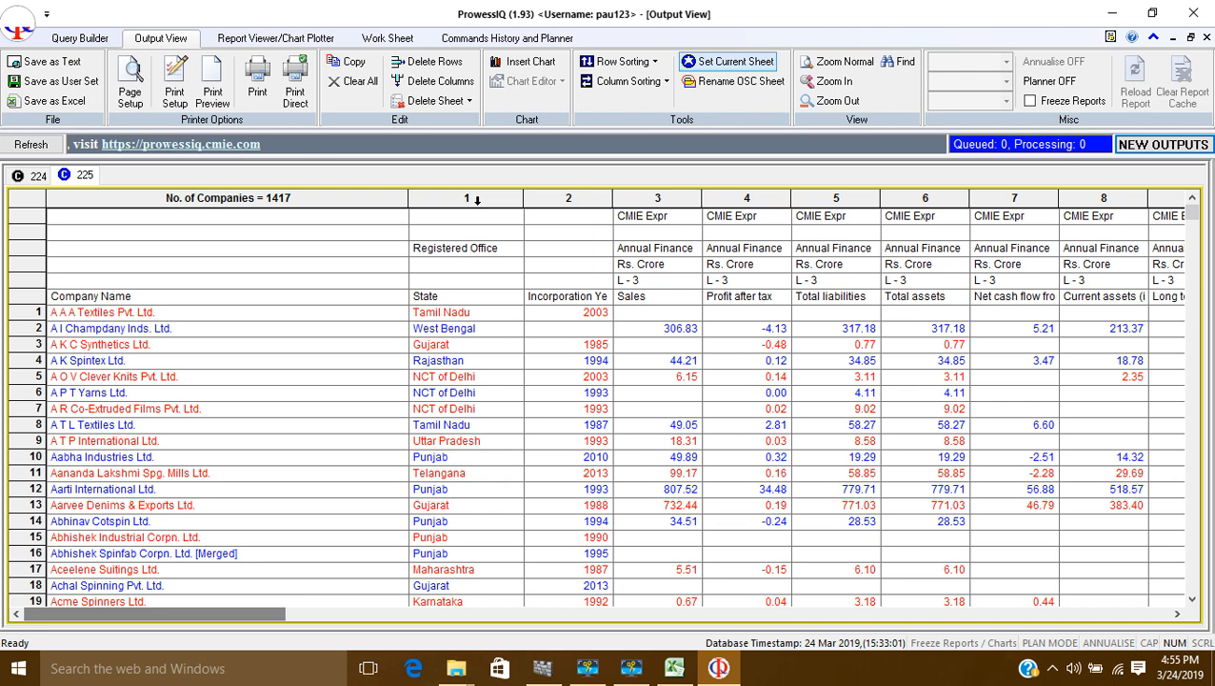
pyautogui.click(426, 299)
pyautogui.click(428, 316)
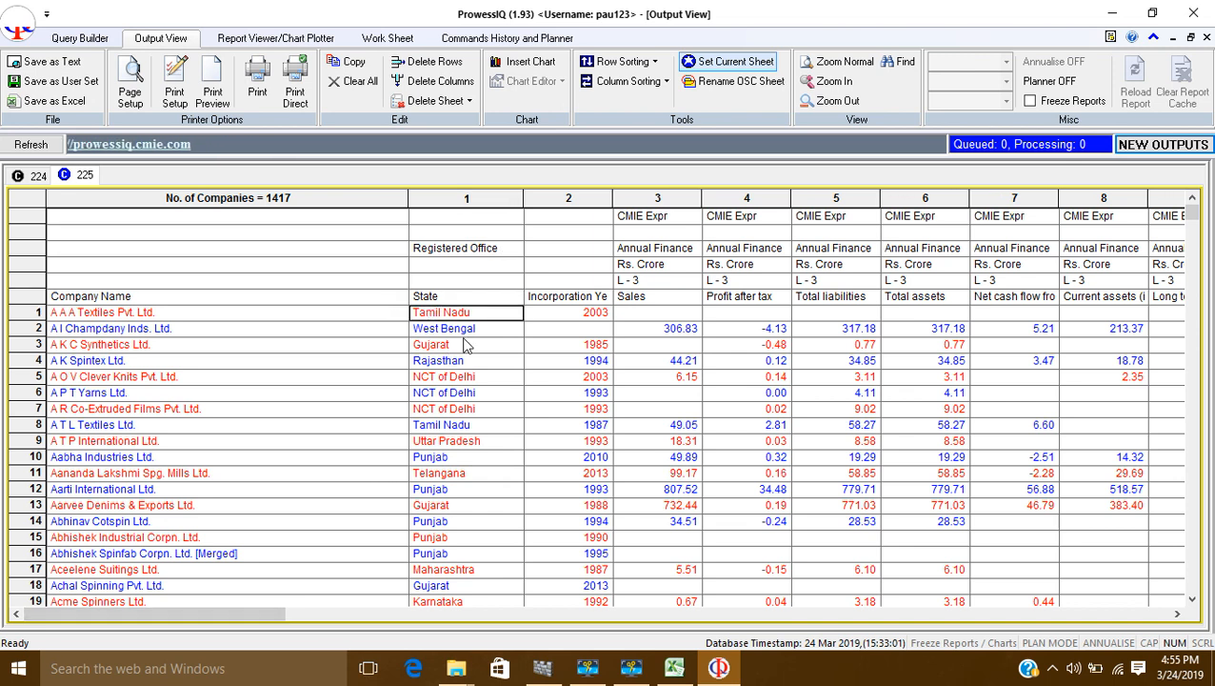
pyautogui.press('Down')
pyautogui.press('Down')
pyautogui.press('Down')
pyautogui.press('Down')
pyautogui.press('Down')
pyautogui.press('Down')
pyautogui.press('Down')
pyautogui.press('Down')
pyautogui.press('Up')
pyautogui.press('Up')
pyautogui.press('Up')
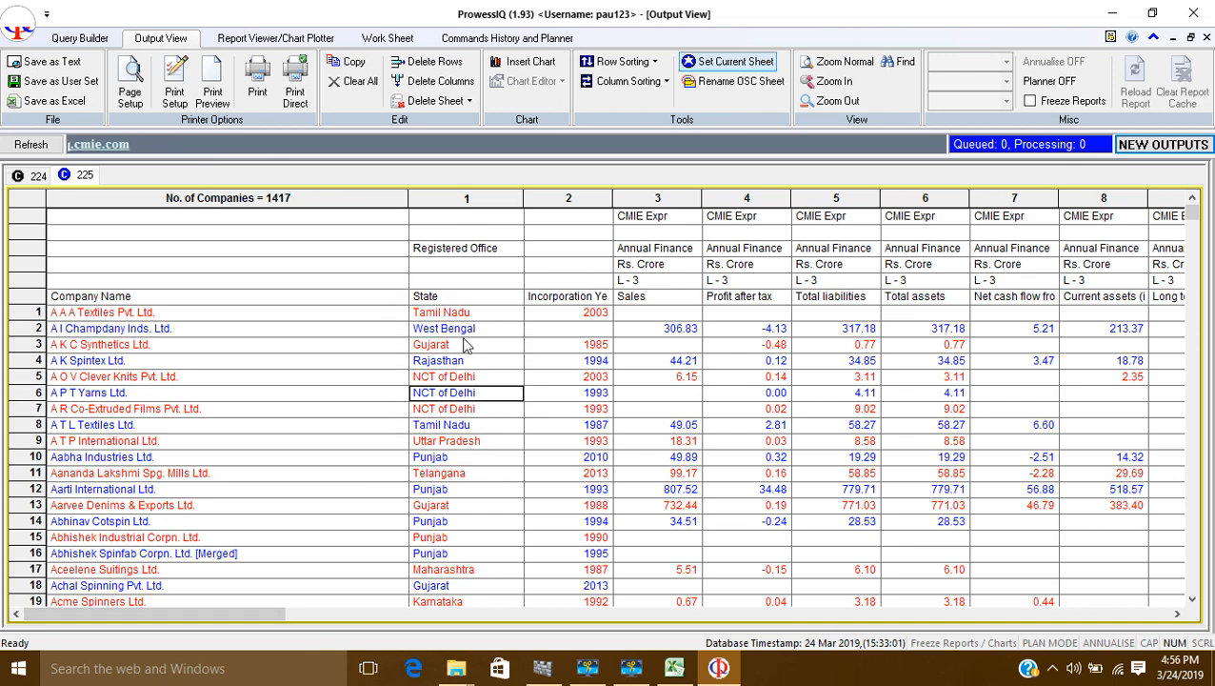
pyautogui.press('Up')
pyautogui.press('Up')
pyautogui.press('Up')
pyautogui.press('Up')
pyautogui.press('Up')
pyautogui.press('Up')
pyautogui.press('Up')
pyautogui.press('Down')
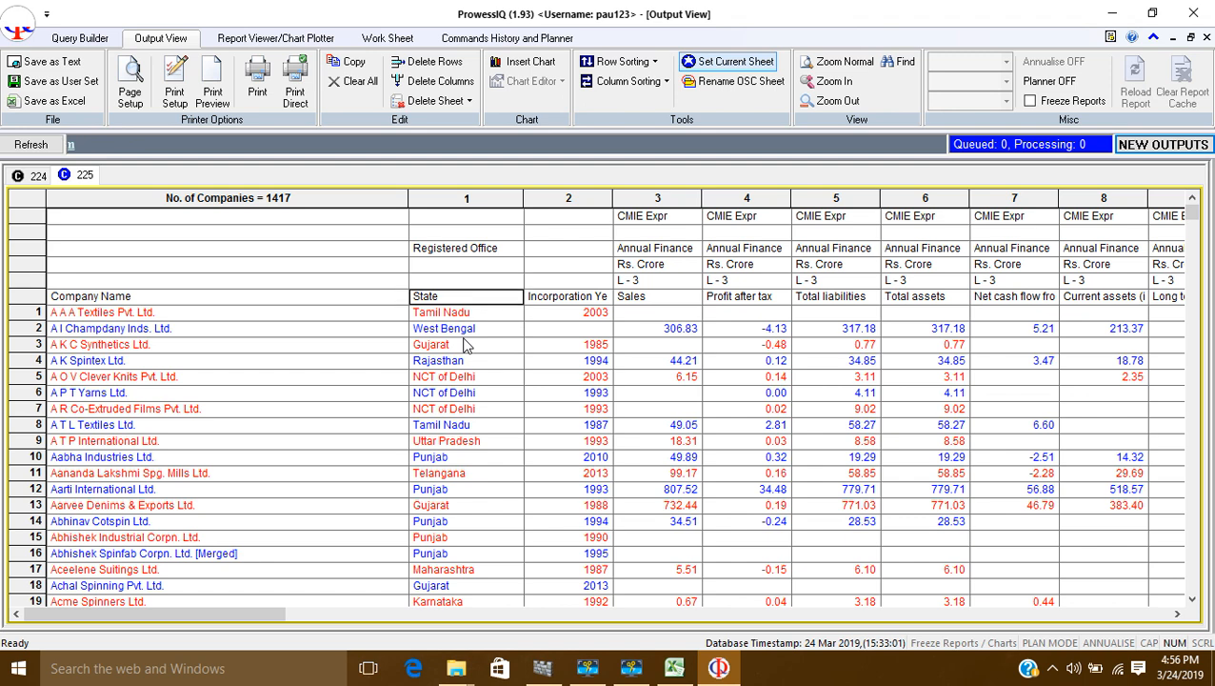
# - Examine the column headings of sheet 225 from Incorporation Year through the four periods of financials to Opening Price
pyautogui.press('Right')
pyautogui.press('Right')
pyautogui.press('Right')
pyautogui.press('Right')
pyautogui.press('Right')
pyautogui.press('Right')
pyautogui.press('Right')
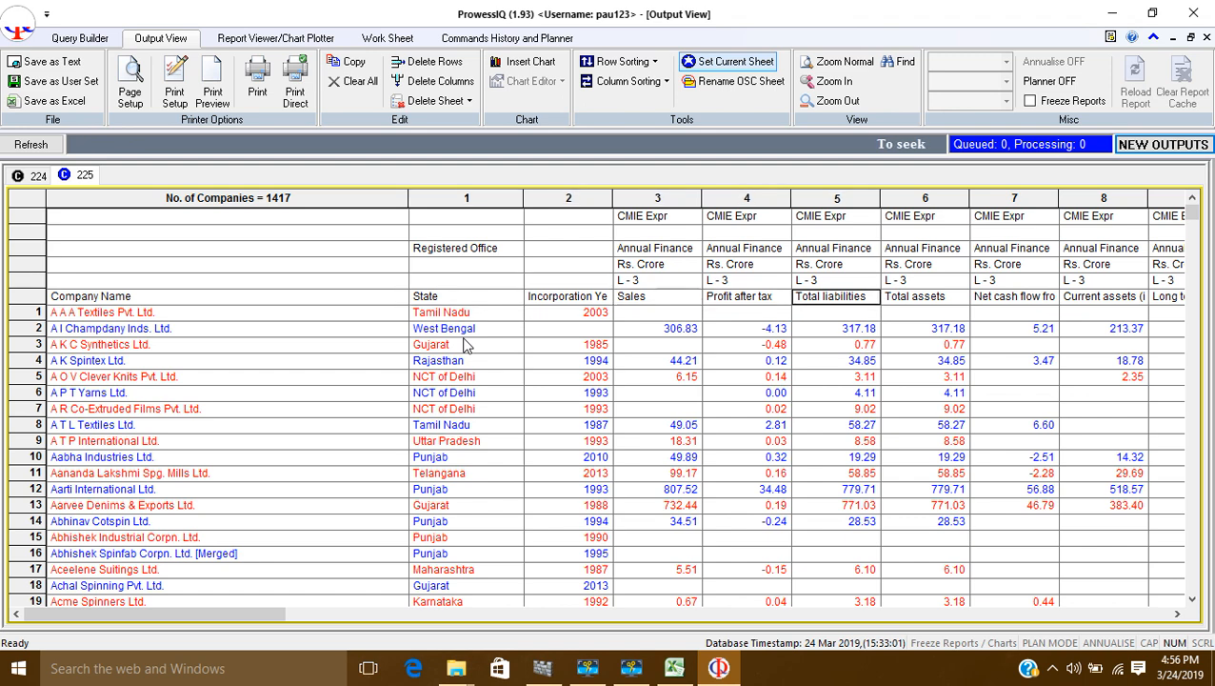
pyautogui.press('Right')
pyautogui.press('Right')
pyautogui.press('Right')
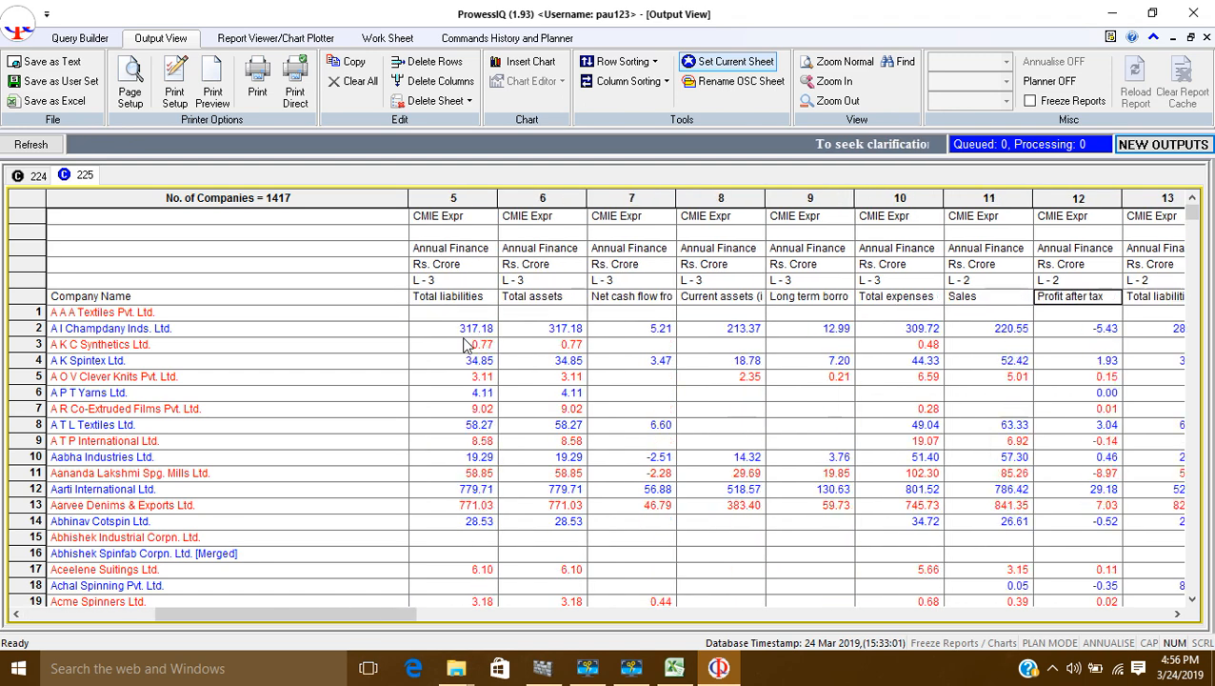
pyautogui.press('Right')
pyautogui.press('Right')
pyautogui.press('Right')
pyautogui.press('Right')
pyautogui.press('Right')
pyautogui.press('Right')
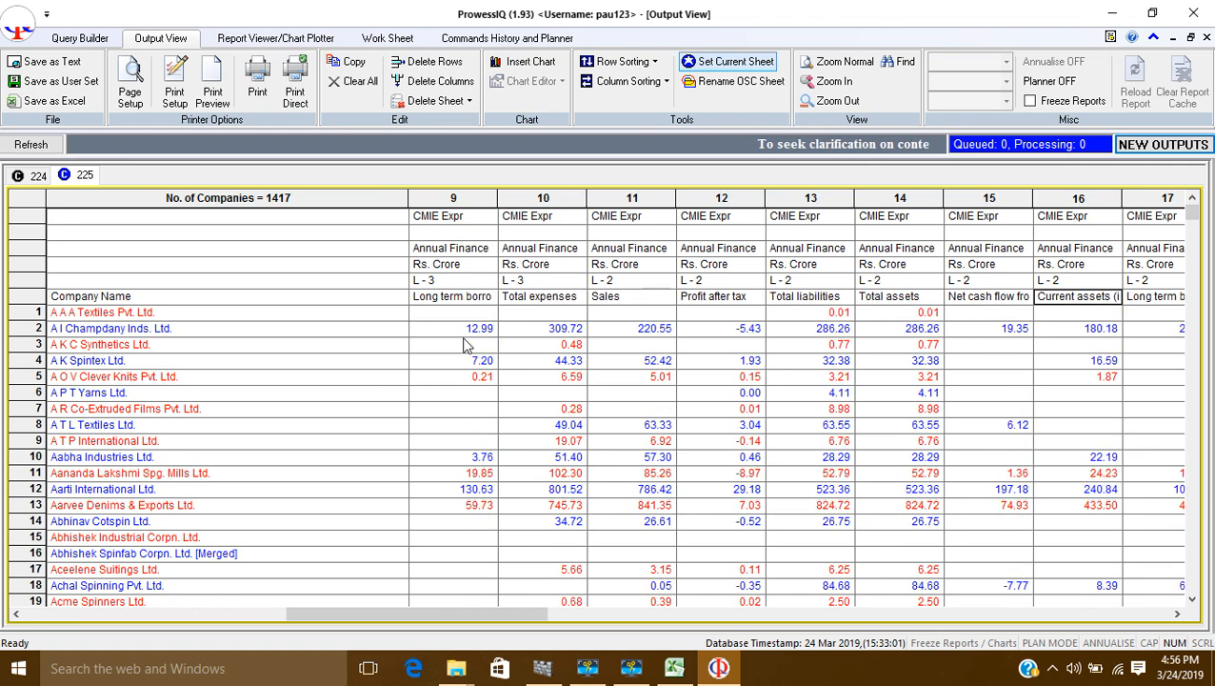
pyautogui.press('Right')
pyautogui.press('Right')
pyautogui.press('Right')
pyautogui.press('Right')
pyautogui.press('Right')
pyautogui.press('Right')
pyautogui.press('Right')
pyautogui.press('Right')
pyautogui.press('Right')
pyautogui.press('Right')
pyautogui.press('Right')
pyautogui.press('Right')
pyautogui.press('Right')
pyautogui.press('Right')
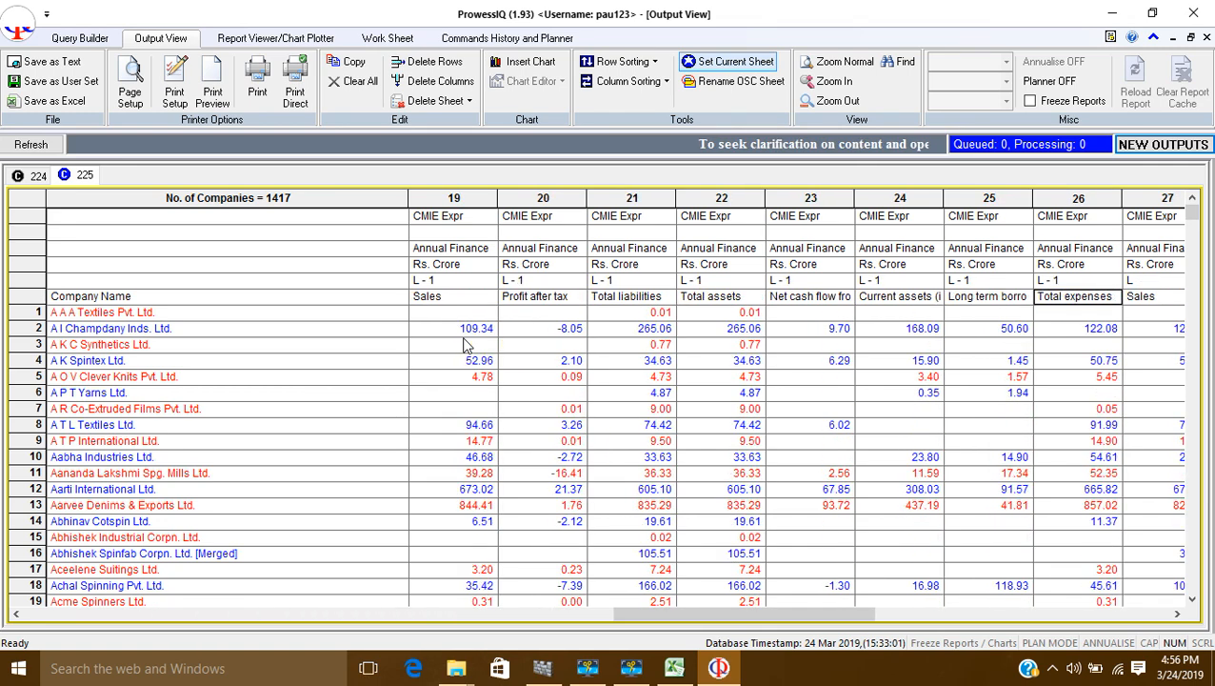
pyautogui.press('Right')
pyautogui.press('Right')
pyautogui.press('Right')
pyautogui.press('Left')
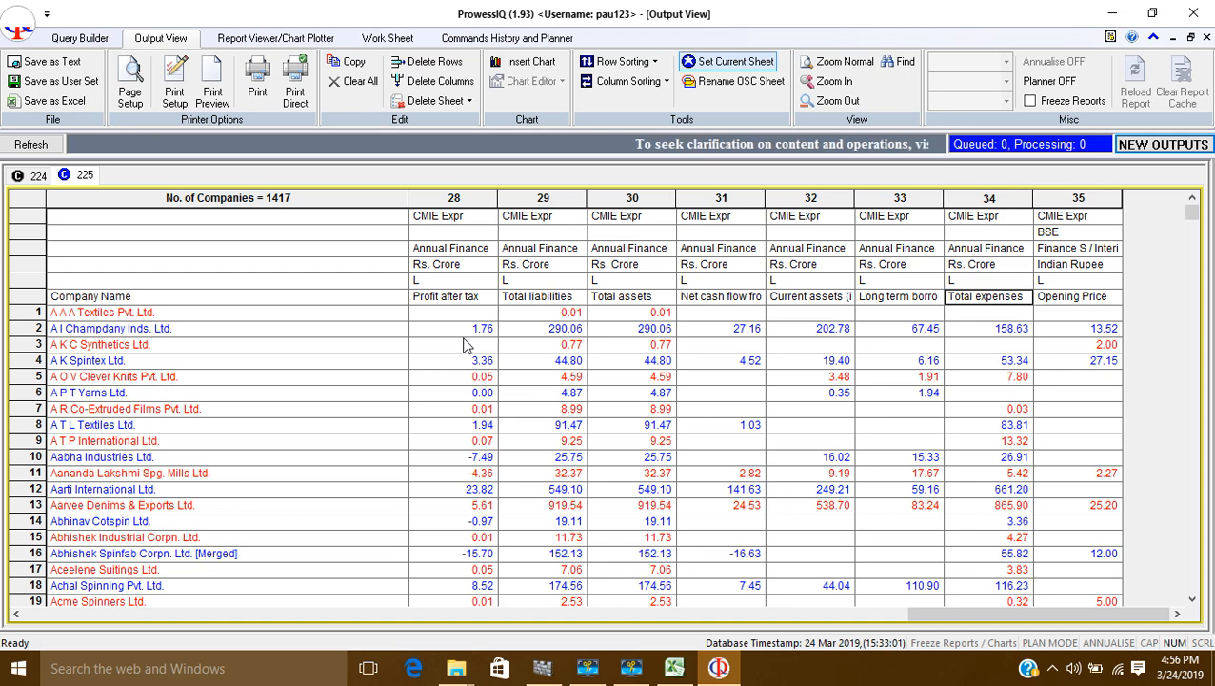
pyautogui.press('Right')
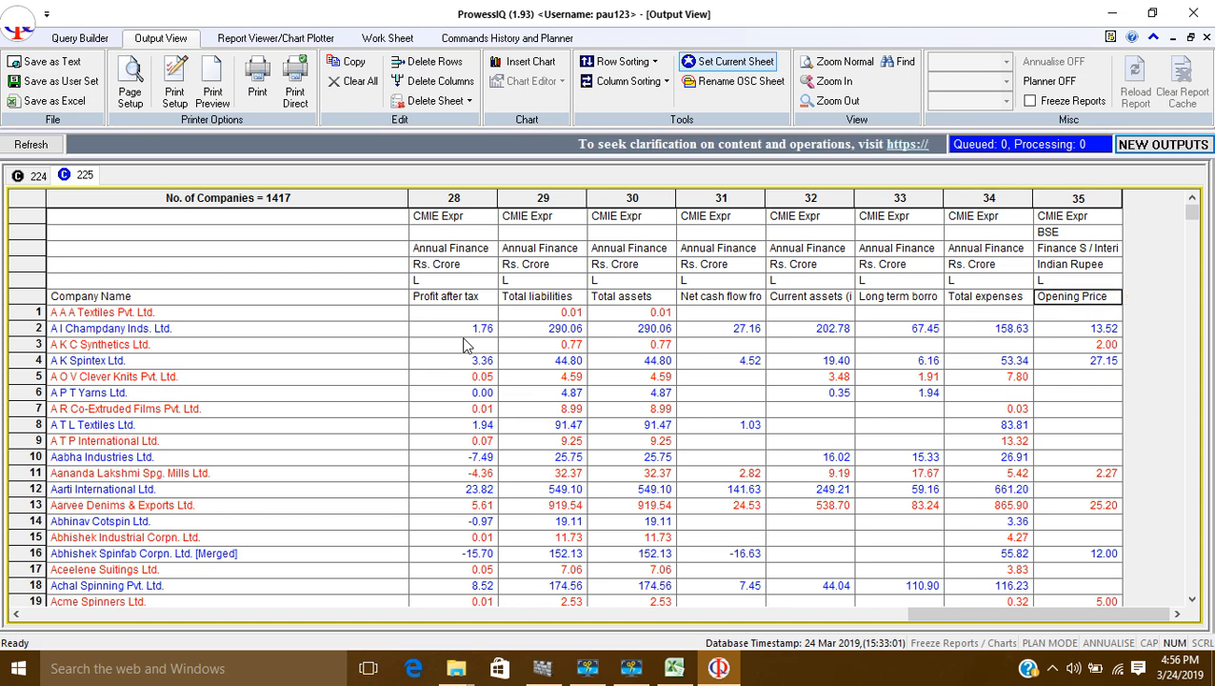
pyautogui.press('Up')
pyautogui.press('Up')
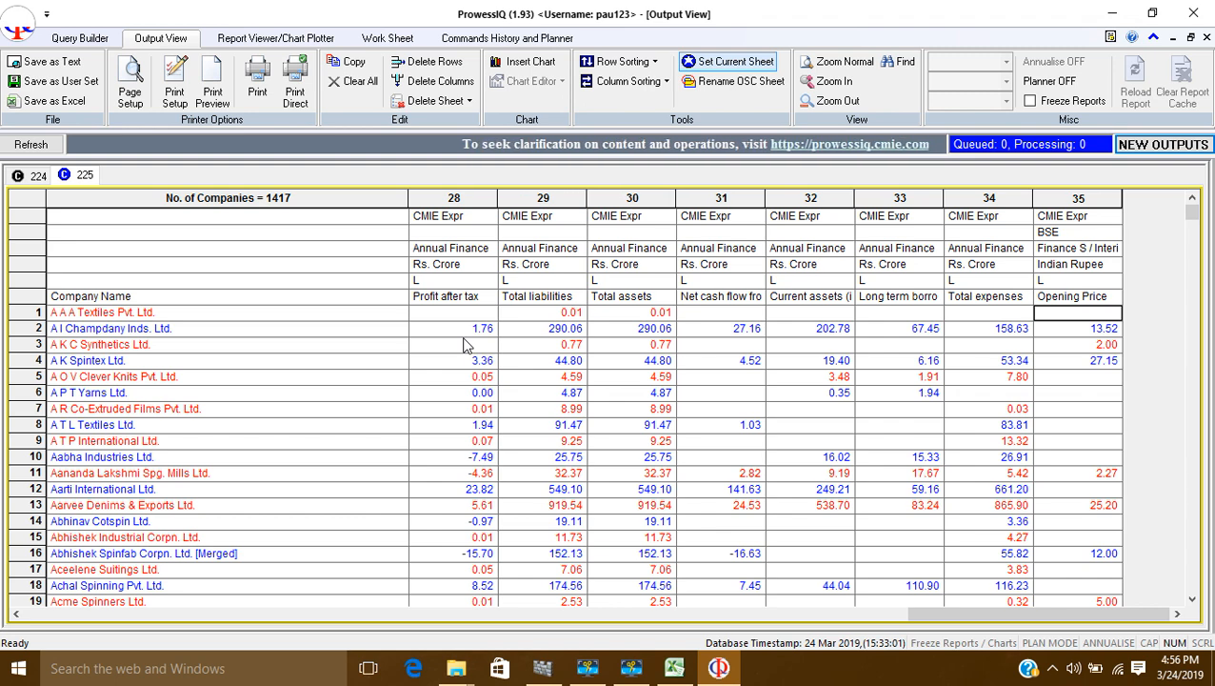
# - Review the opening price query, and view the Excel export options for sheet 225 without saving
pyautogui.click(91, 38)
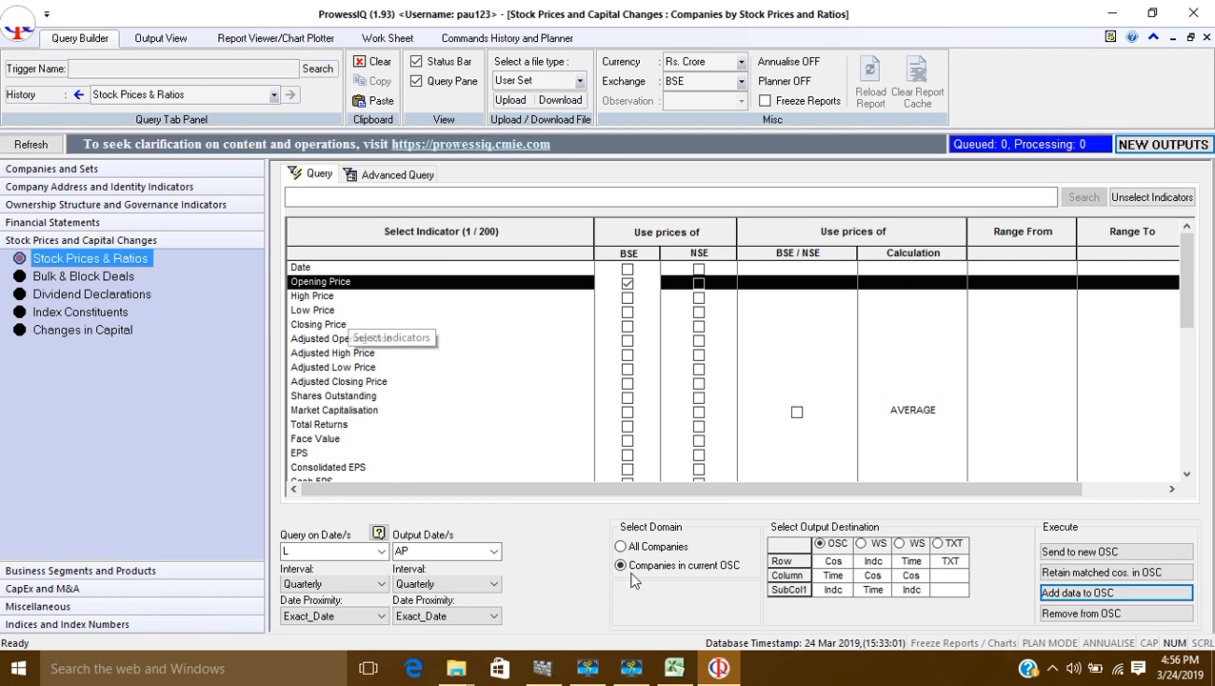
pyautogui.click(1095, 595)
pyautogui.click(157, 38)
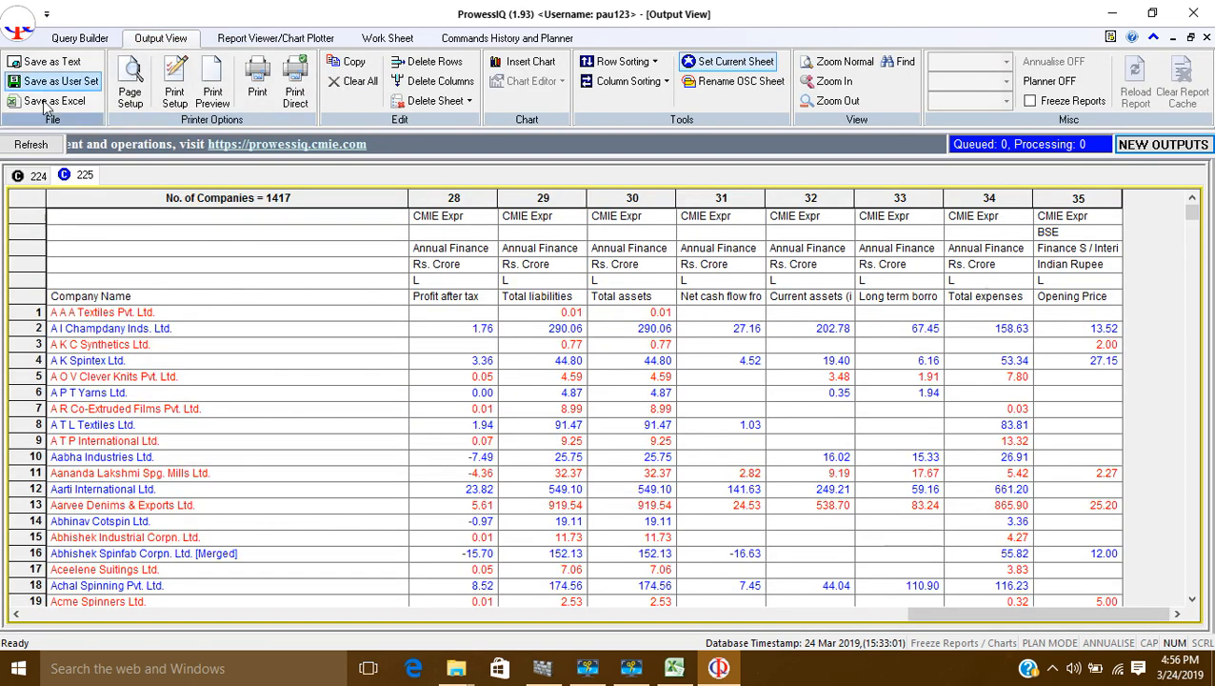
pyautogui.click(49, 102)
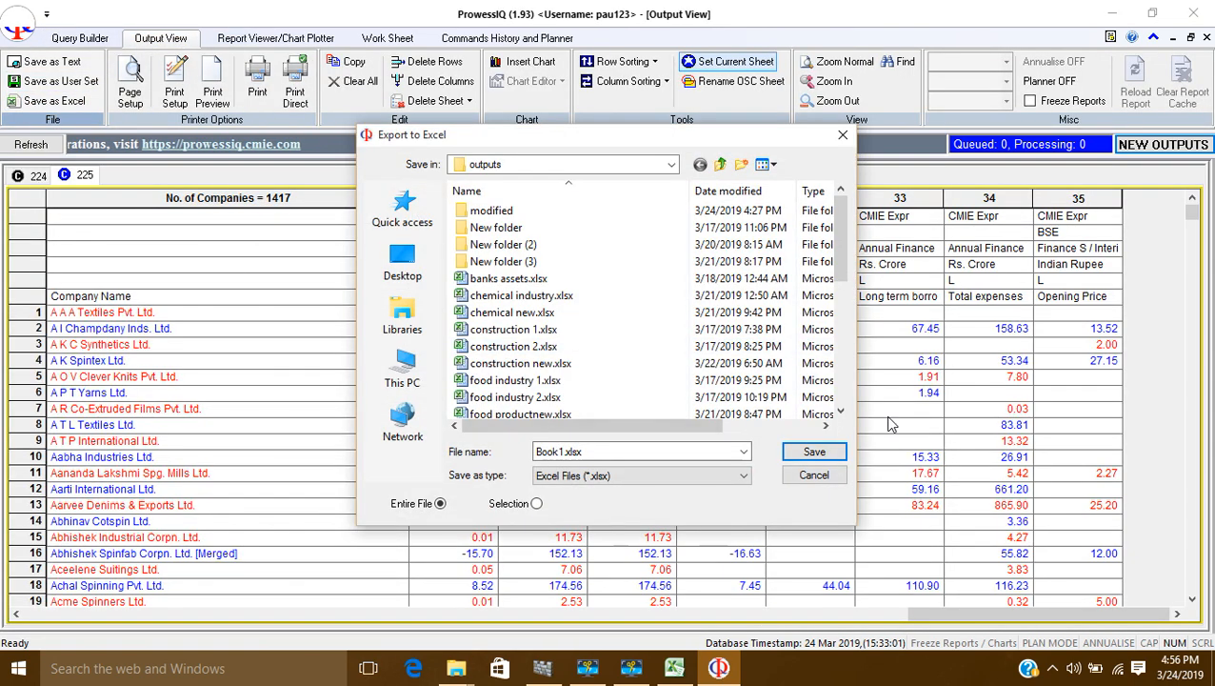
pyautogui.click(843, 135)
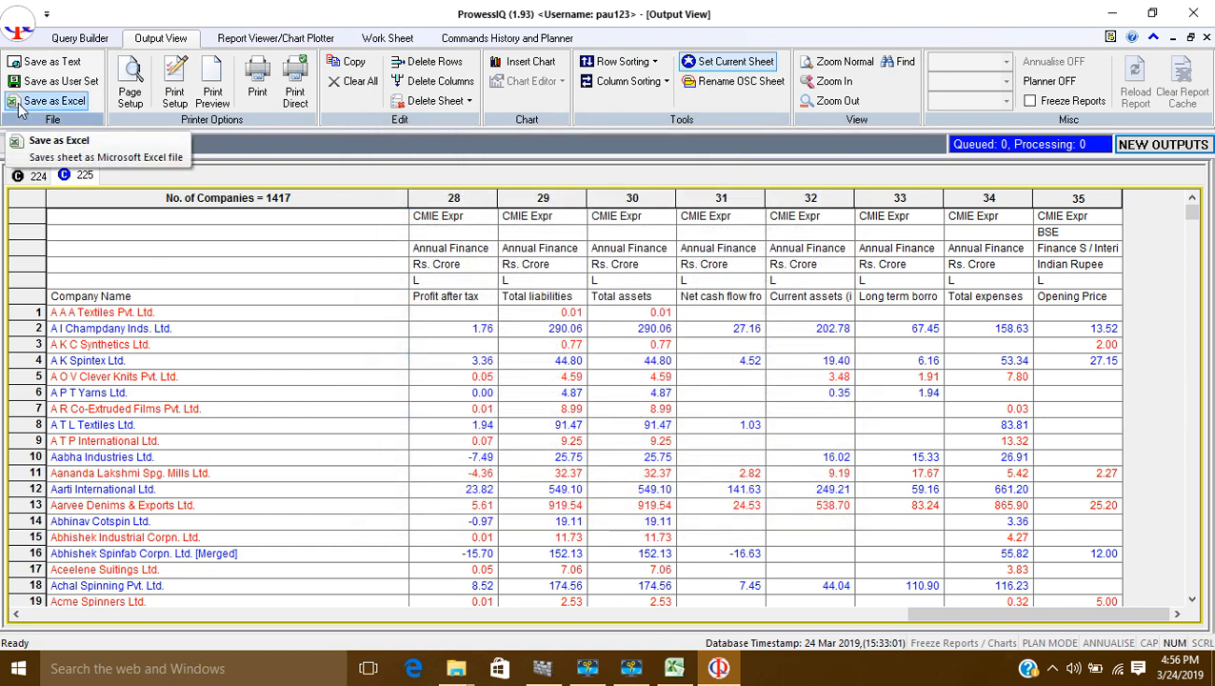
pyautogui.click(69, 40)
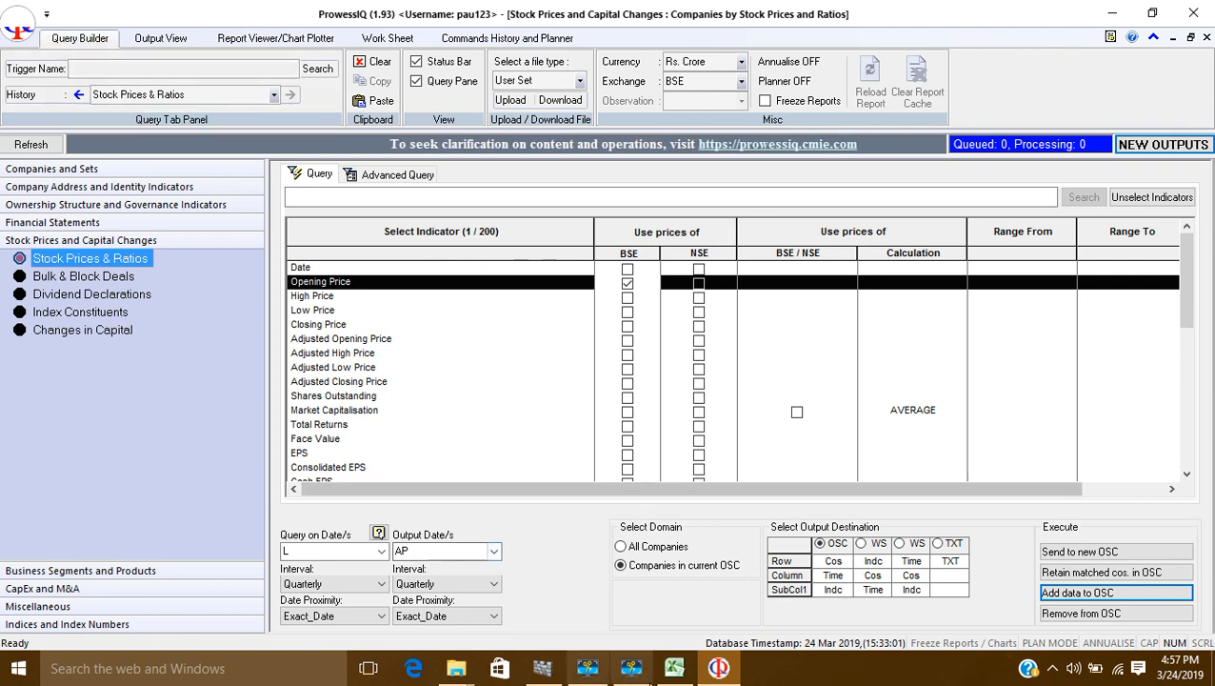
pyautogui.click(627, 678)
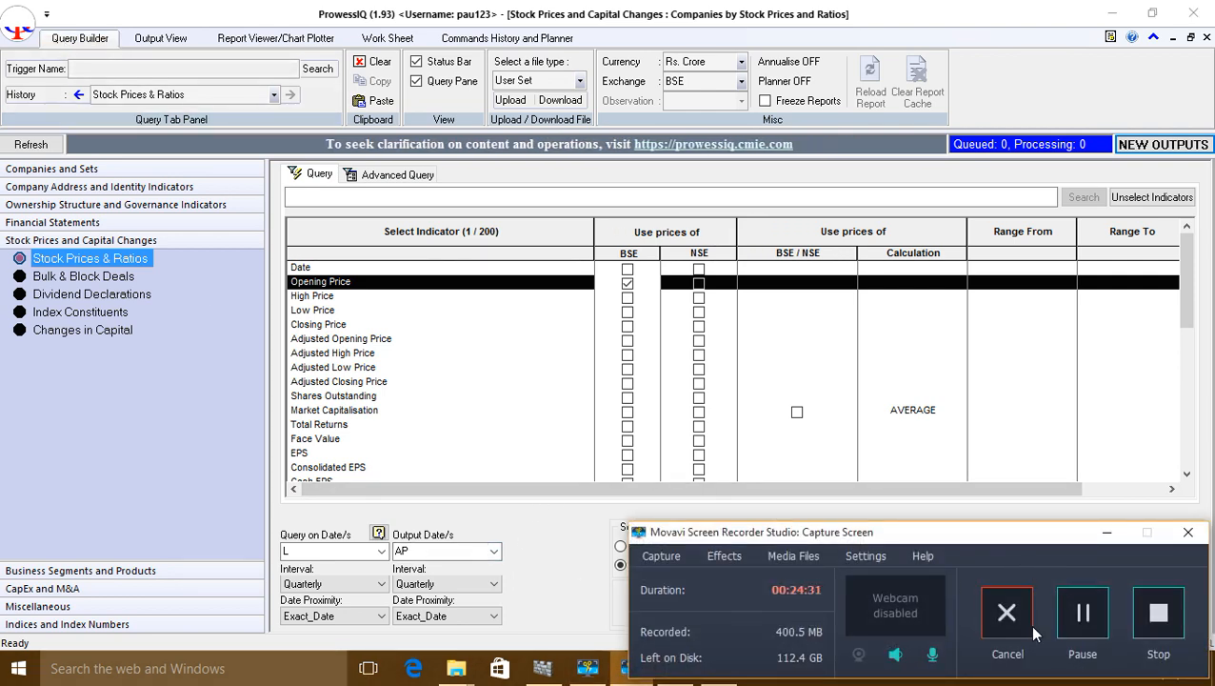